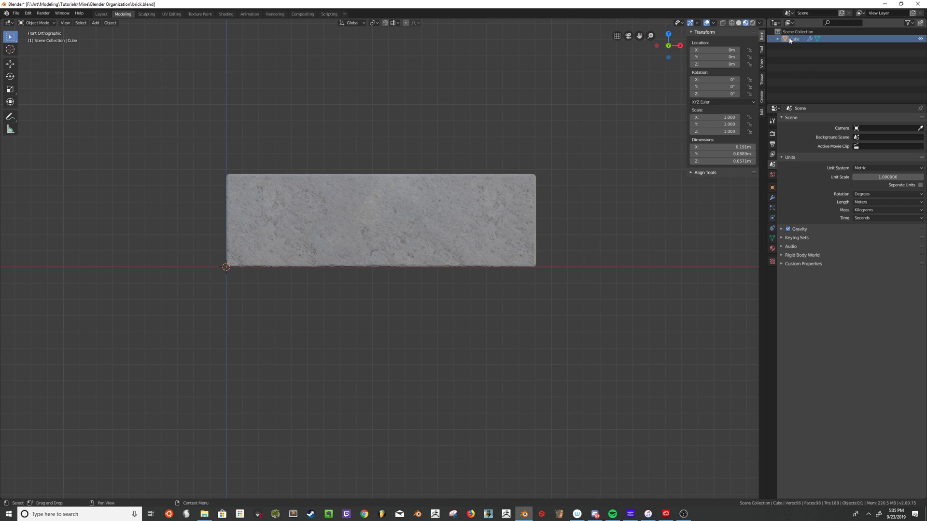
Step: Inspect the brick from above and several angles, ending in front view
{"action": "left_click", "coordinate": [469, 196]}
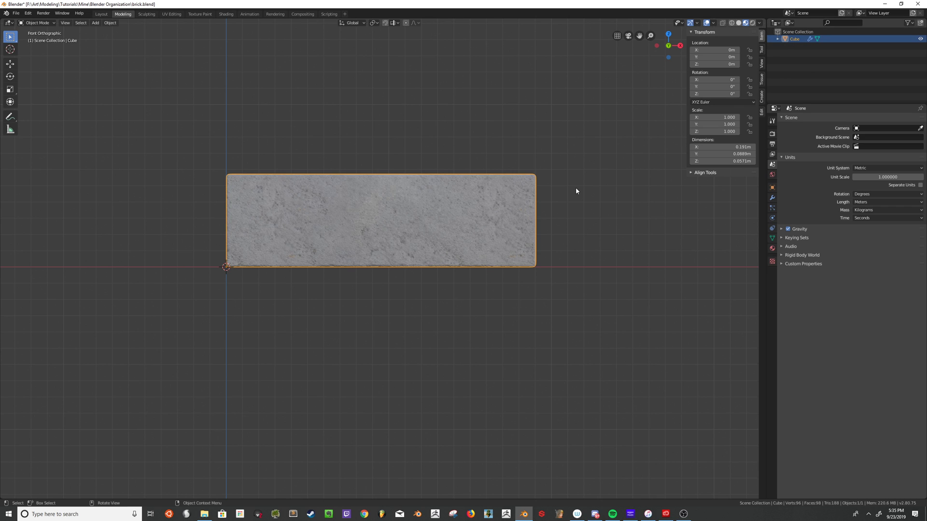
{"action": "middle_click_drag", "start_coordinate": [562, 185], "coordinate": [533, 147], "text": "shift"}
{"action": "left_click", "coordinate": [604, 221]}
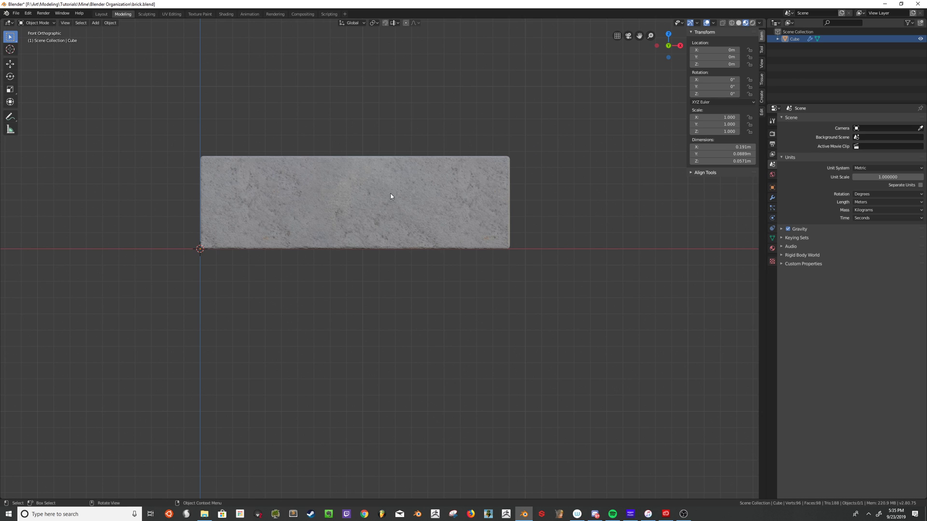
{"action": "middle_click_drag", "start_coordinate": [279, 151], "coordinate": [323, 204]}
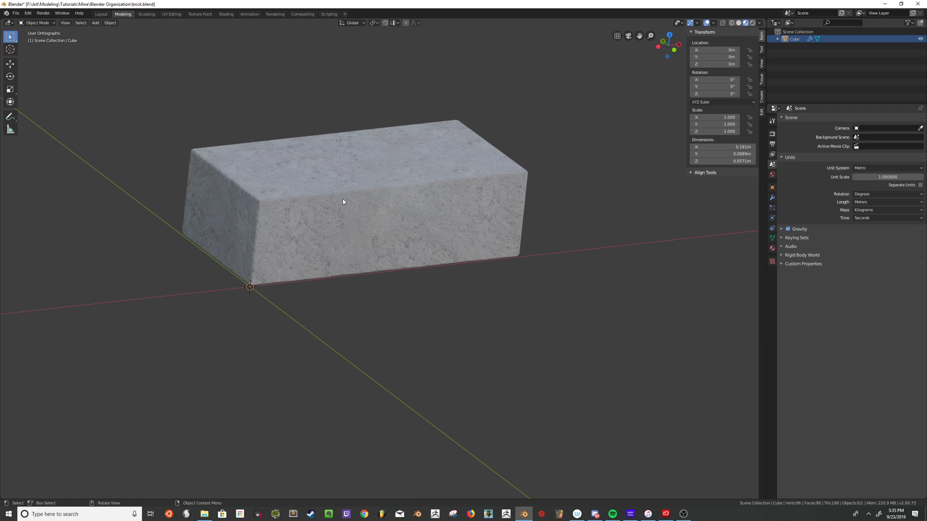
{"action": "middle_click_drag", "start_coordinate": [363, 193], "coordinate": [385, 254], "text": "shift"}
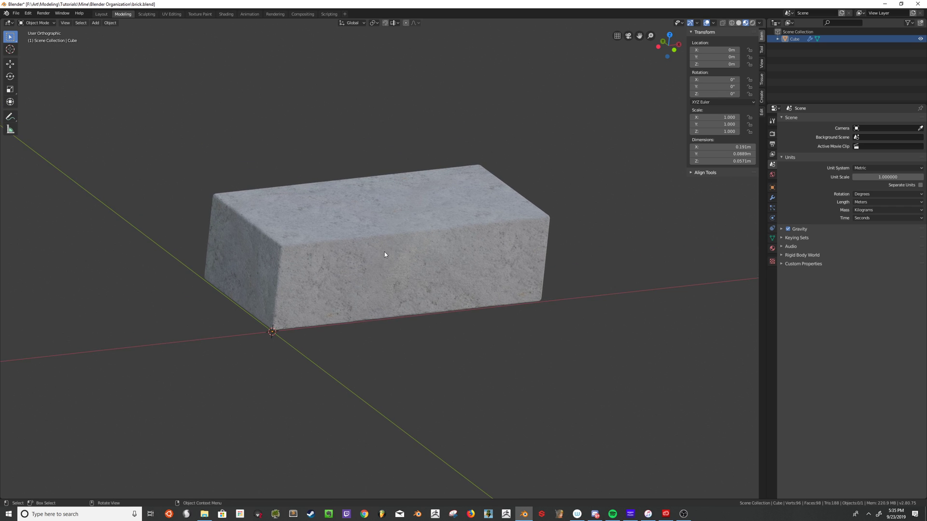
{"action": "key", "text": "KP_1"}
{"action": "middle_click_drag", "start_coordinate": [584, 248], "coordinate": [488, 160], "text": "shift"}
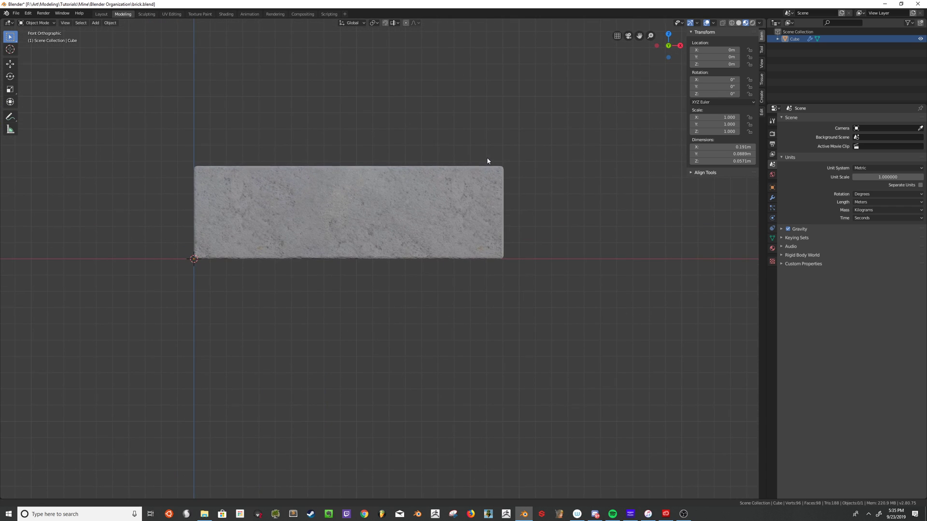
Step: Create a new collection in the Outliner and rename it 'bricks'
{"action": "right_click", "coordinate": [785, 48]}
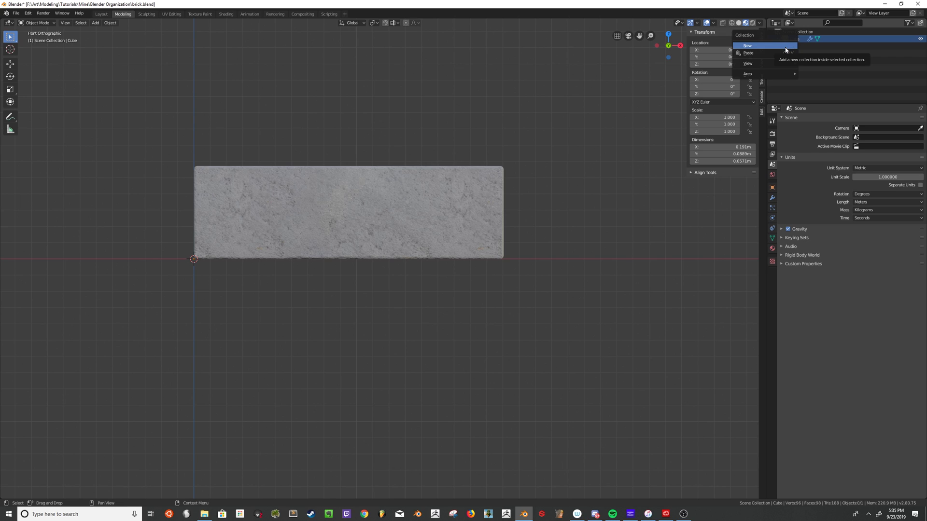
{"action": "left_click", "coordinate": [785, 47]}
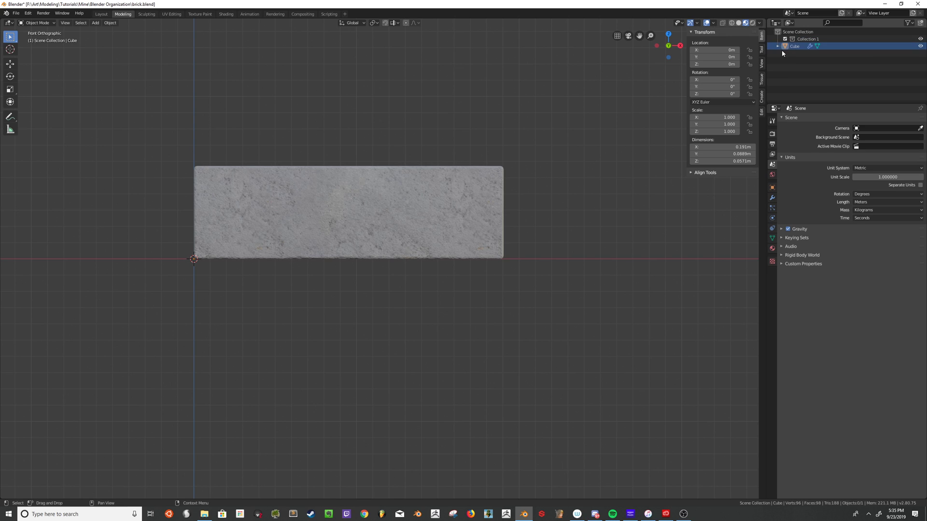
{"action": "left_click", "coordinate": [808, 39]}
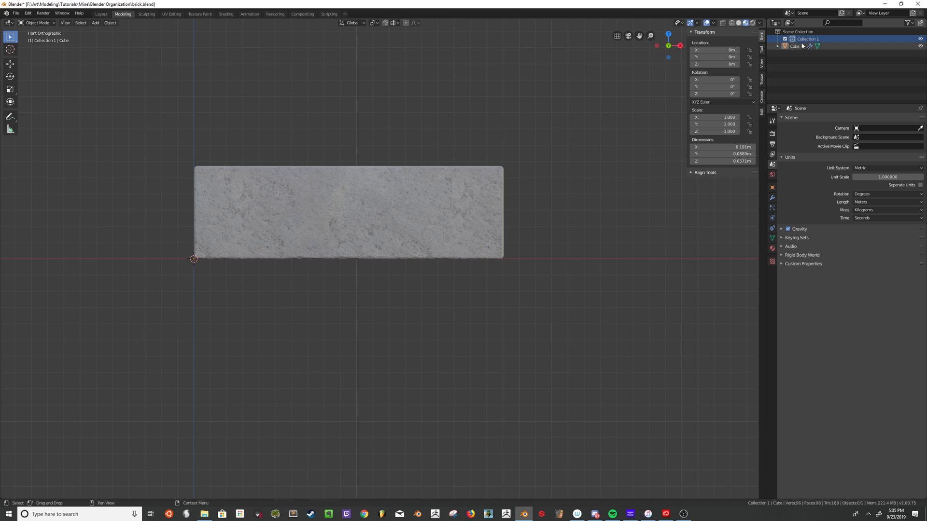
{"action": "double_click", "coordinate": [809, 38]}
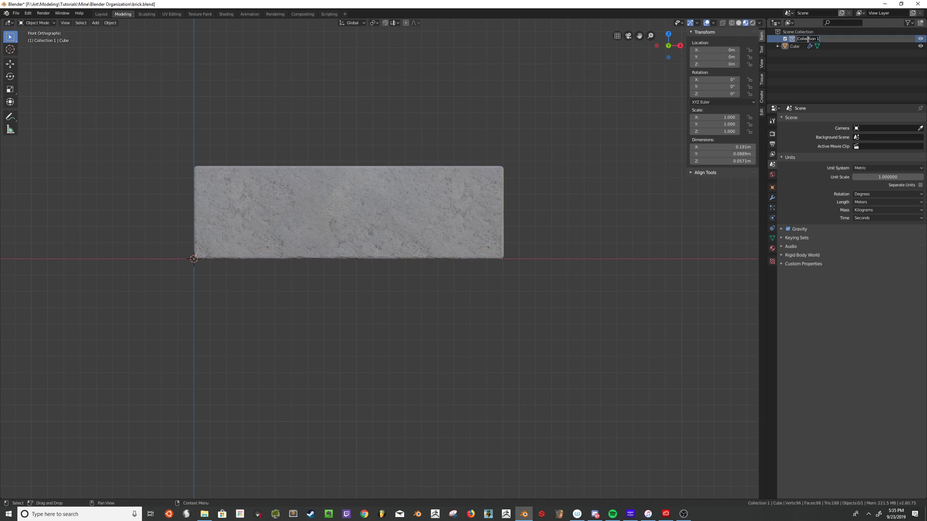
{"action": "type", "text": "bricks"}
{"action": "key", "text": "Return"}
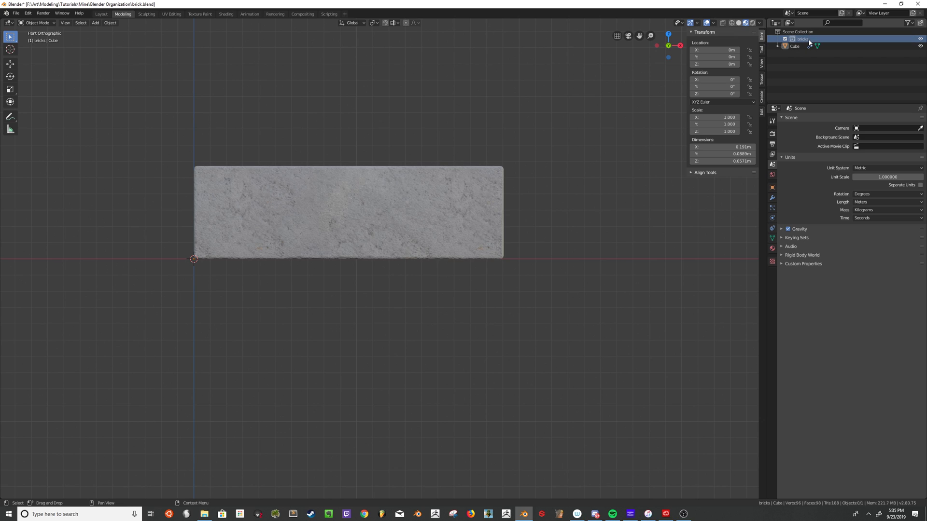
Step: Move Cube into the bricks collection, test its visibility toggles, and collapse it
{"action": "left_click", "coordinate": [788, 47]}
{"action": "left_click_drag", "start_coordinate": [789, 48], "coordinate": [806, 41]}
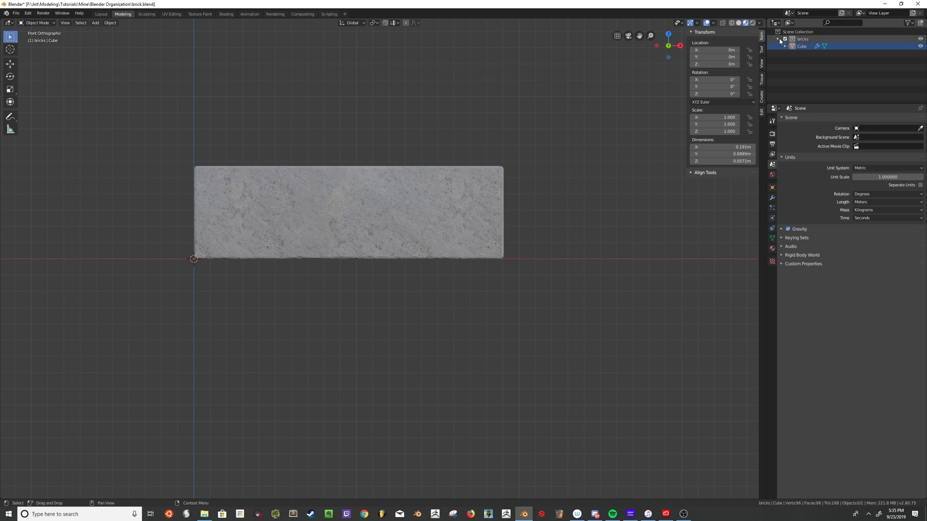
{"action": "left_click", "coordinate": [785, 39]}
{"action": "left_click", "coordinate": [784, 39]}
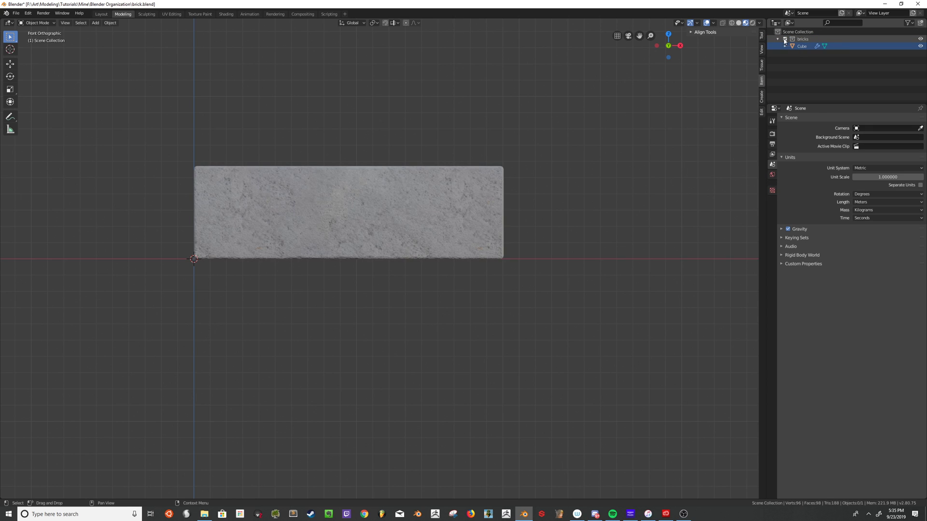
{"action": "left_click", "coordinate": [920, 46]}
{"action": "left_click", "coordinate": [920, 46]}
{"action": "left_click", "coordinate": [920, 46]}
{"action": "left_click", "coordinate": [919, 46]}
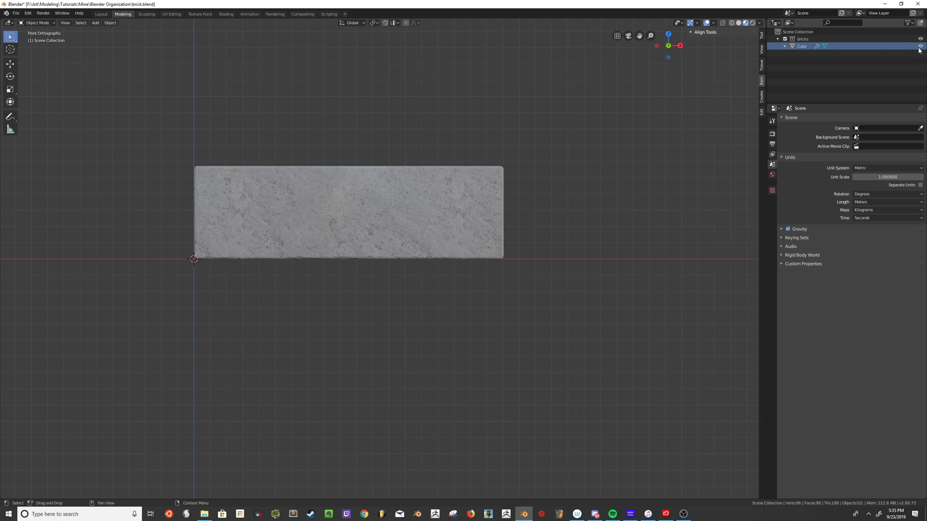
{"action": "left_click", "coordinate": [777, 38]}
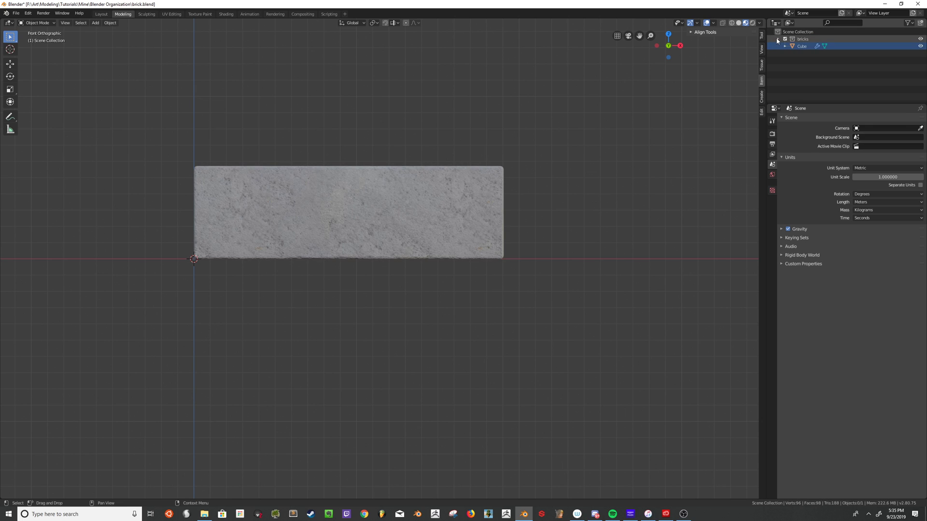
Step: Create new scene Scene.001 with a UV sphere scaled to 0.272
{"action": "left_click", "coordinate": [841, 13]}
{"action": "left_click", "coordinate": [811, 27]}
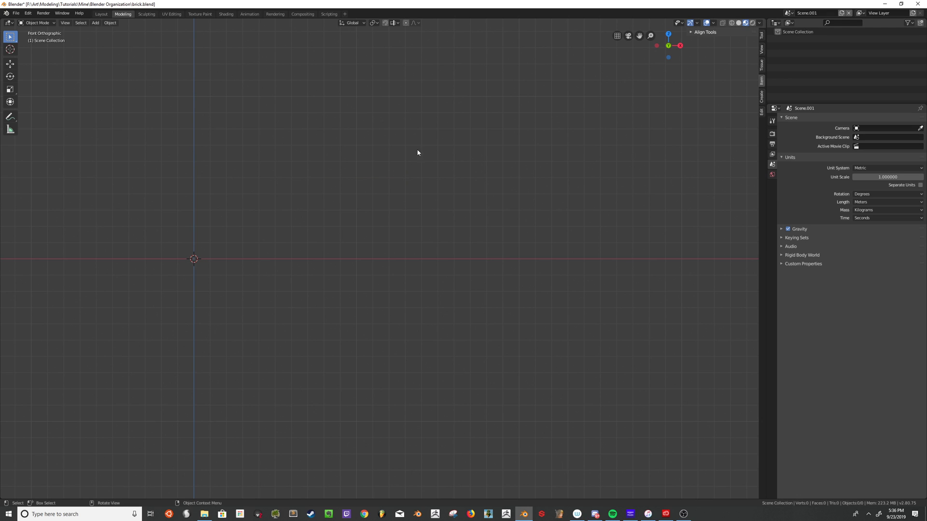
{"action": "key", "text": "shift+a"}
{"action": "mouse_move", "coordinate": [314, 239]}
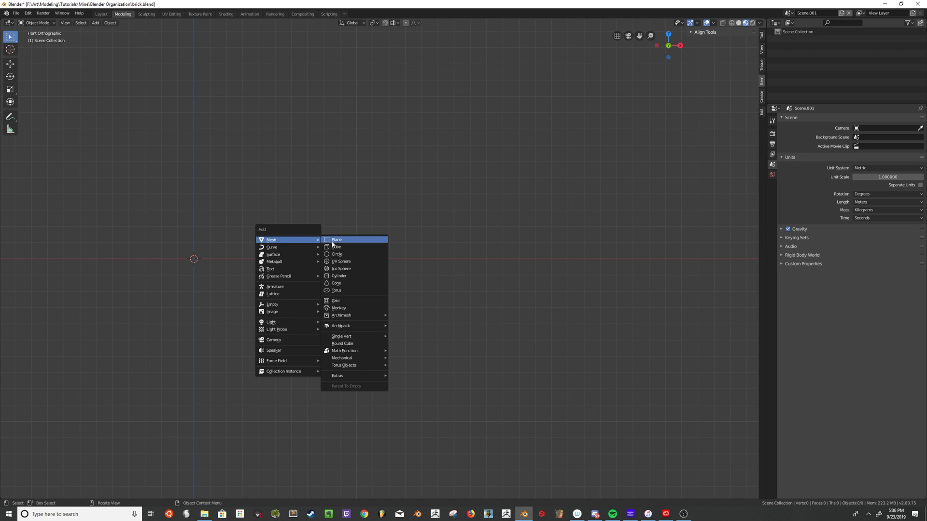
{"action": "left_click", "coordinate": [331, 259]}
{"action": "scroll", "coordinate": [333, 259], "scroll_direction": "down", "scroll_amount": 10}
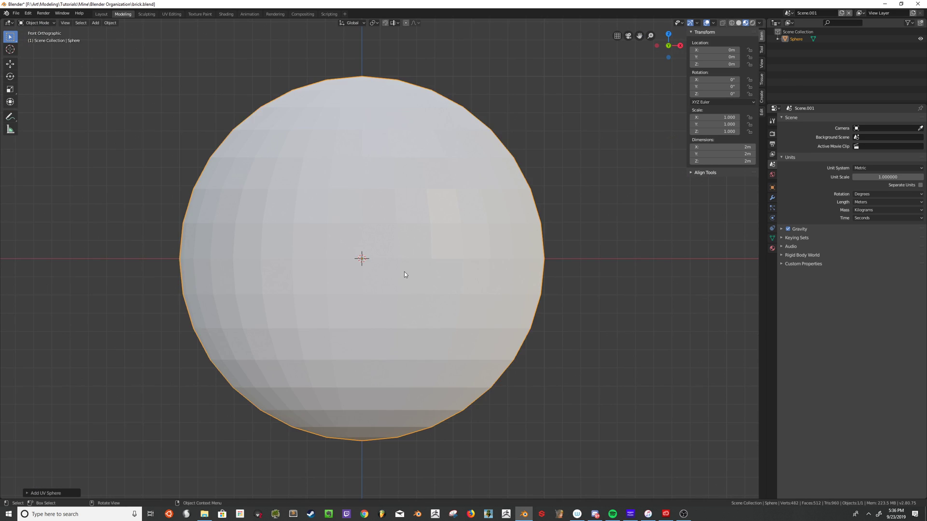
{"action": "key", "text": "s"}
{"action": "left_click", "coordinate": [411, 262]}
{"action": "key", "text": "KP_Decimal"}
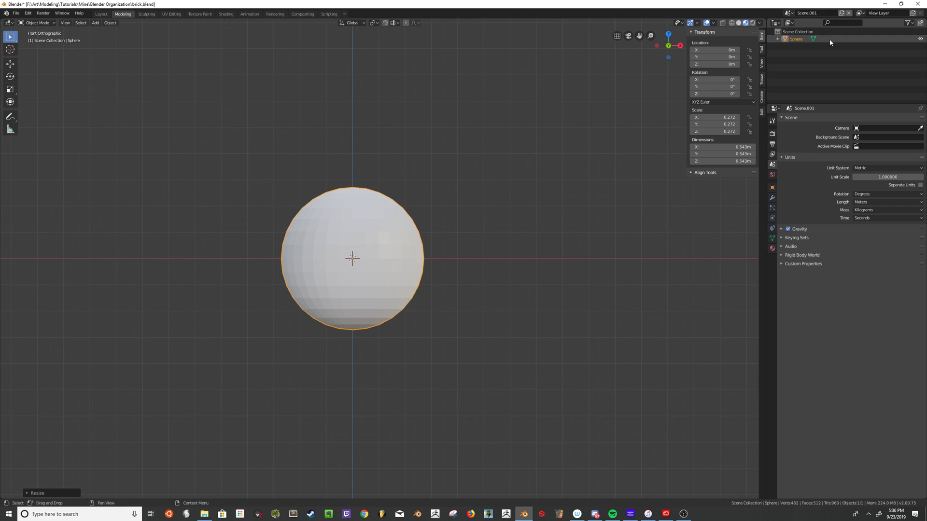
Step: Switch between Scene and Scene.001, ending back on the brick Scene
{"action": "left_click", "coordinate": [789, 13]}
{"action": "left_click", "coordinate": [801, 24]}
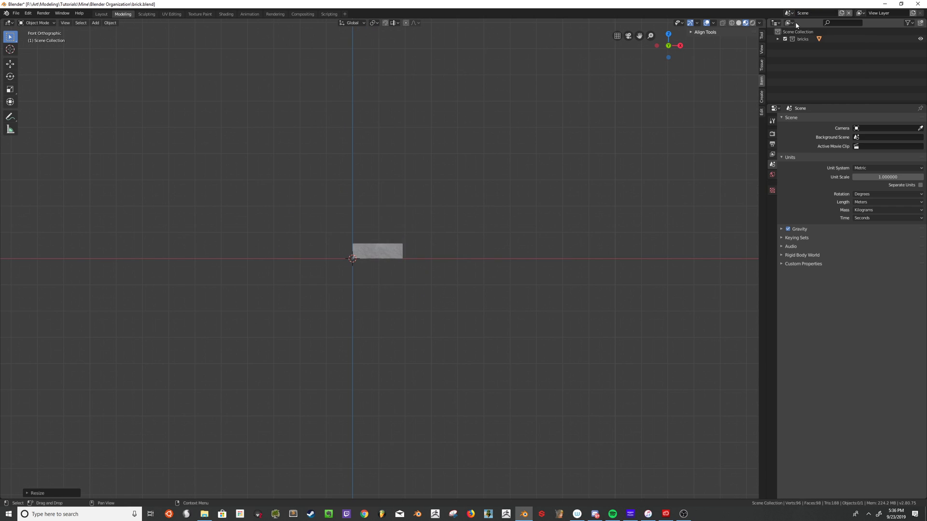
{"action": "left_click", "coordinate": [790, 13]}
{"action": "left_click", "coordinate": [798, 31]}
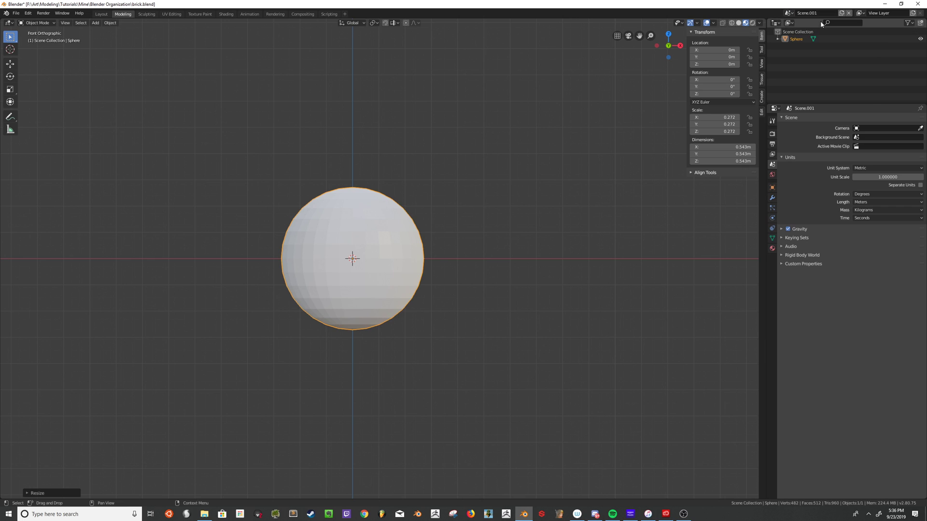
{"action": "left_click", "coordinate": [790, 13]}
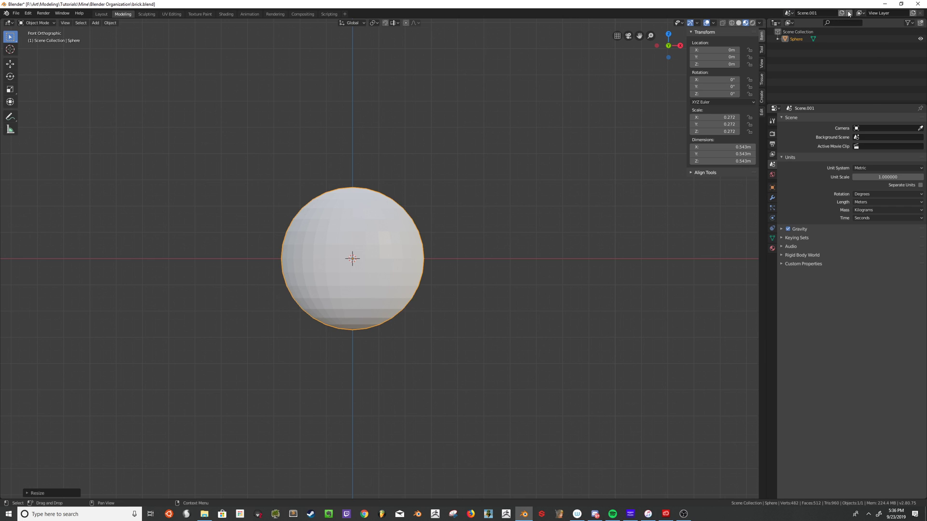
{"action": "left_click", "coordinate": [801, 23]}
{"action": "scroll", "coordinate": [402, 241], "scroll_direction": "up", "scroll_amount": 9}
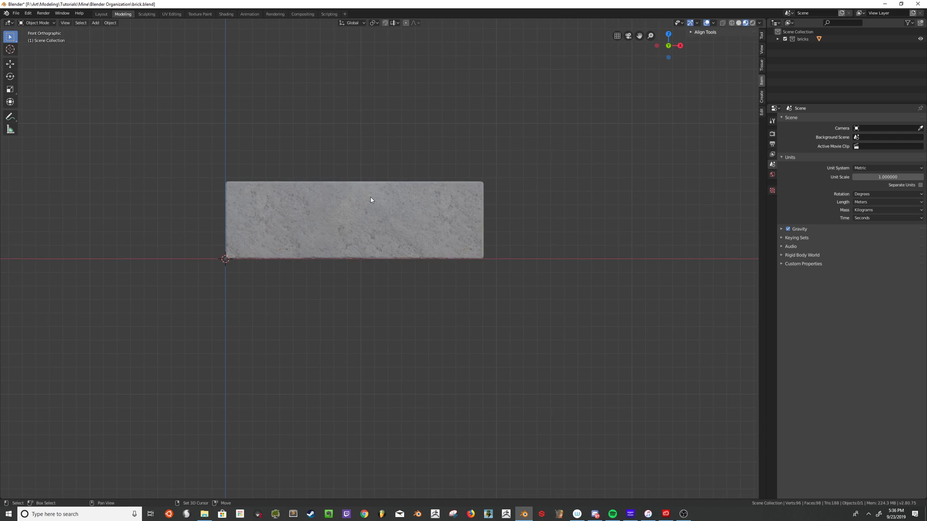
{"action": "middle_click_drag", "start_coordinate": [370, 201], "coordinate": [441, 229], "text": "shift"}
{"action": "scroll", "coordinate": [441, 229], "scroll_direction": "up", "scroll_amount": 2}
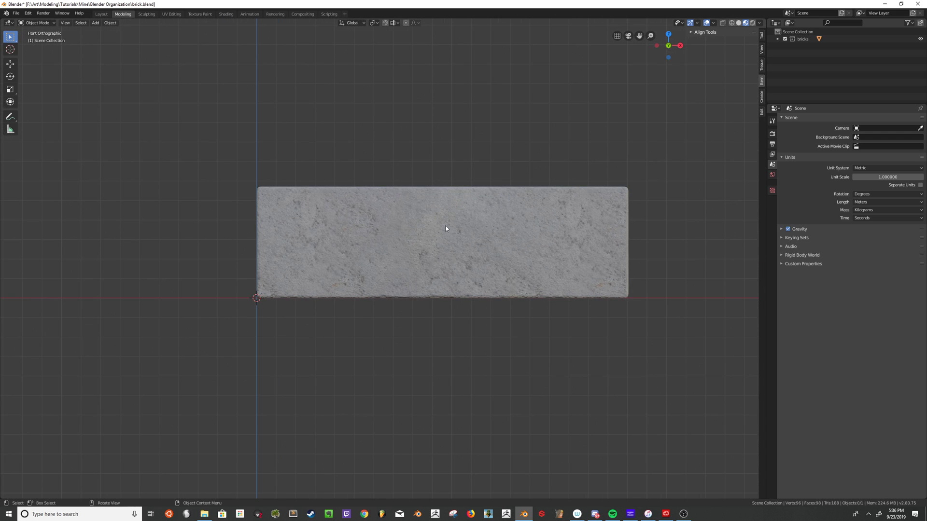
Step: Move Cube out of the bricks collection and delete the bricks collection
{"action": "left_click", "coordinate": [777, 40]}
{"action": "left_click_drag", "start_coordinate": [799, 46], "coordinate": [794, 39]}
{"action": "left_click", "coordinate": [805, 40]}
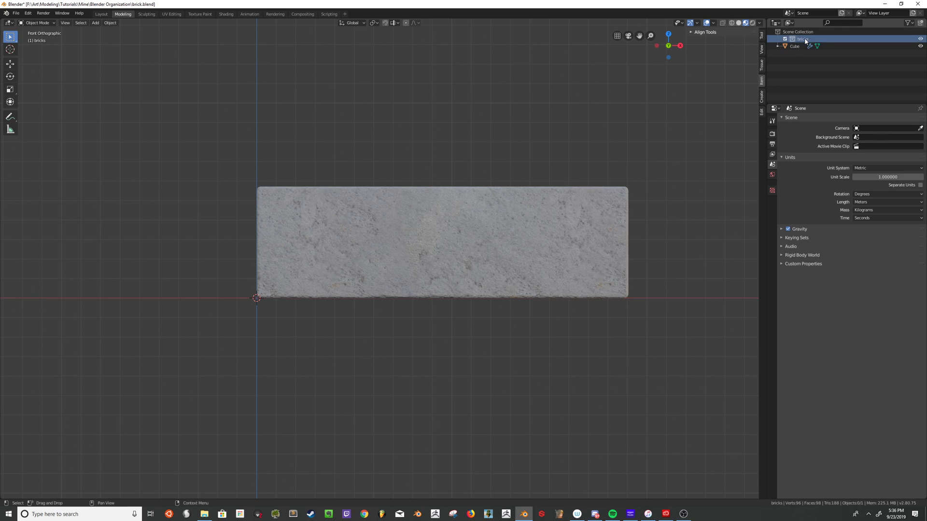
{"action": "right_click", "coordinate": [821, 41]}
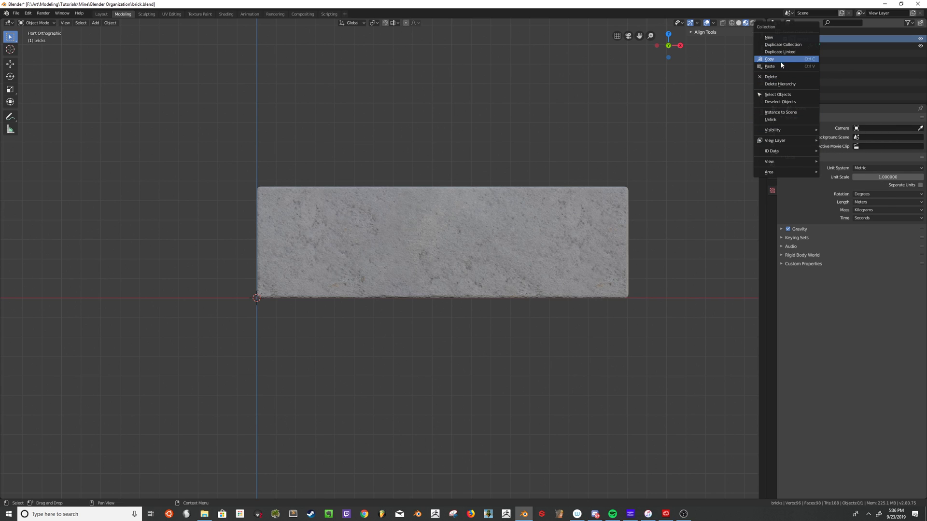
{"action": "left_click", "coordinate": [774, 77]}
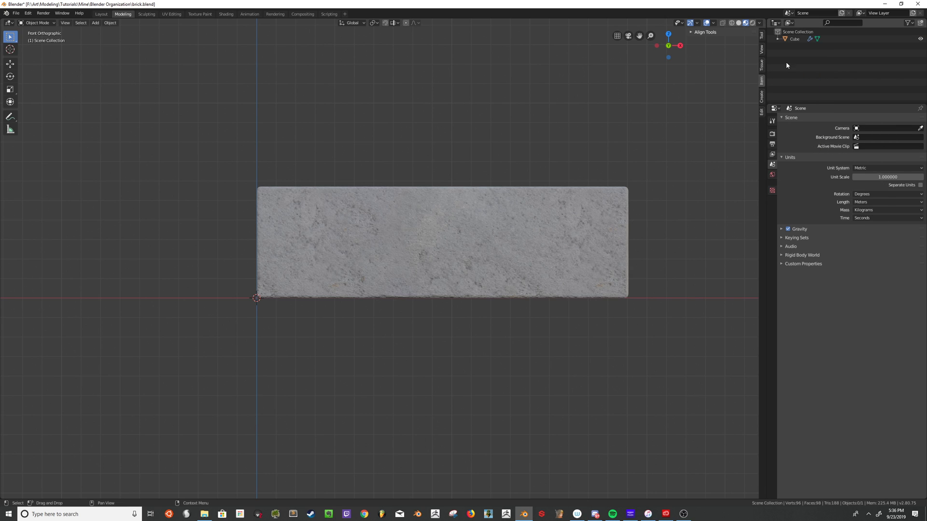
Step: Select the brick, save brick.blend, then deselect everything
{"action": "left_click", "coordinate": [489, 212]}
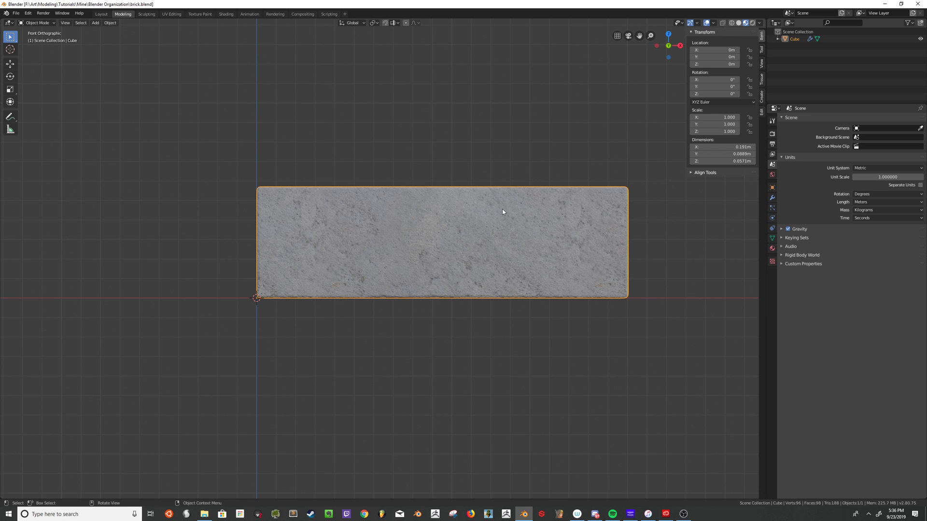
{"action": "key", "text": "ctrl+s"}
{"action": "scroll", "coordinate": [502, 212], "scroll_direction": "down", "scroll_amount": 2}
{"action": "scroll", "coordinate": [503, 212], "scroll_direction": "up", "scroll_amount": 3}
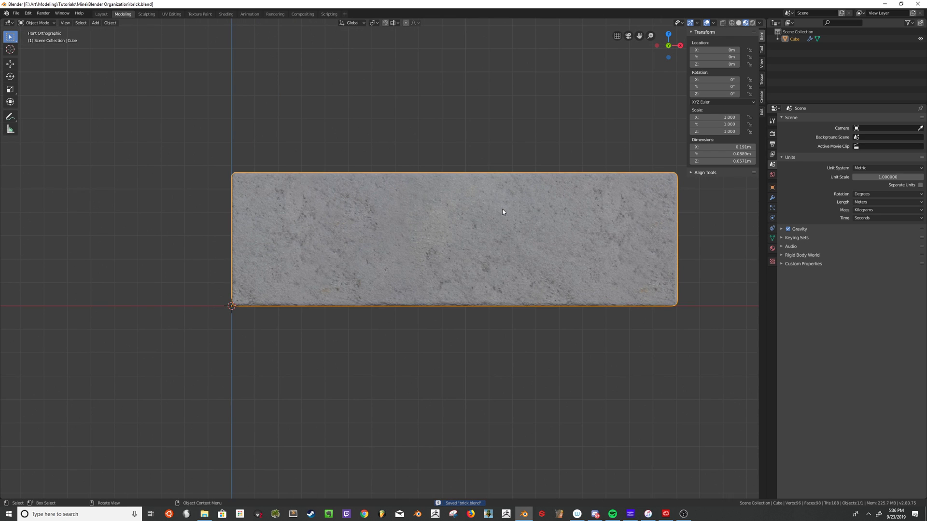
{"action": "key", "text": "alt+a"}
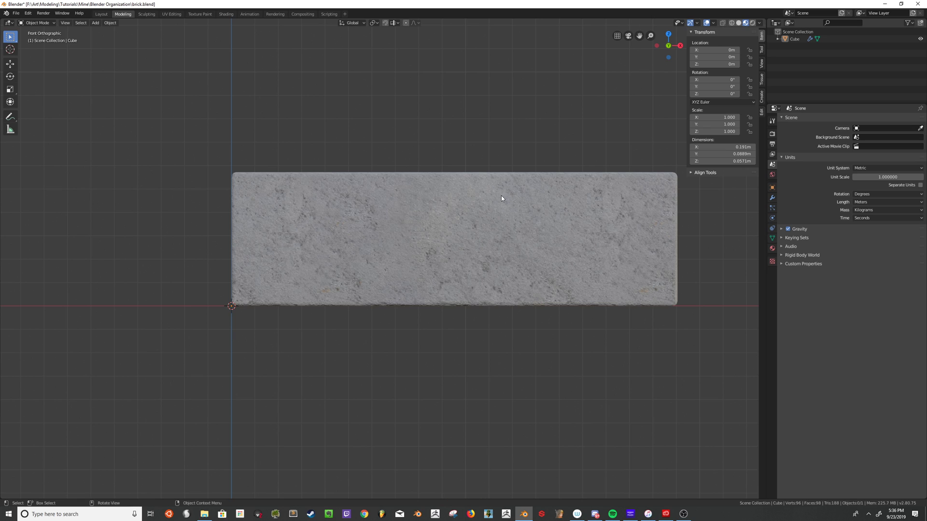
Step: Save brick.blend again, then open scene.blend from the Blender Organization folder
{"action": "key", "text": "ctrl+s"}
{"action": "left_click", "coordinate": [16, 13]}
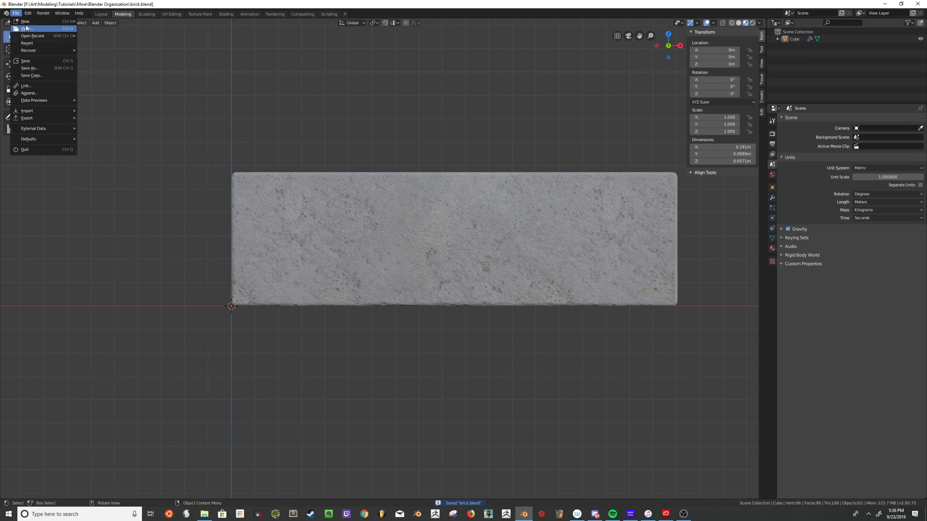
{"action": "left_click", "coordinate": [26, 30]}
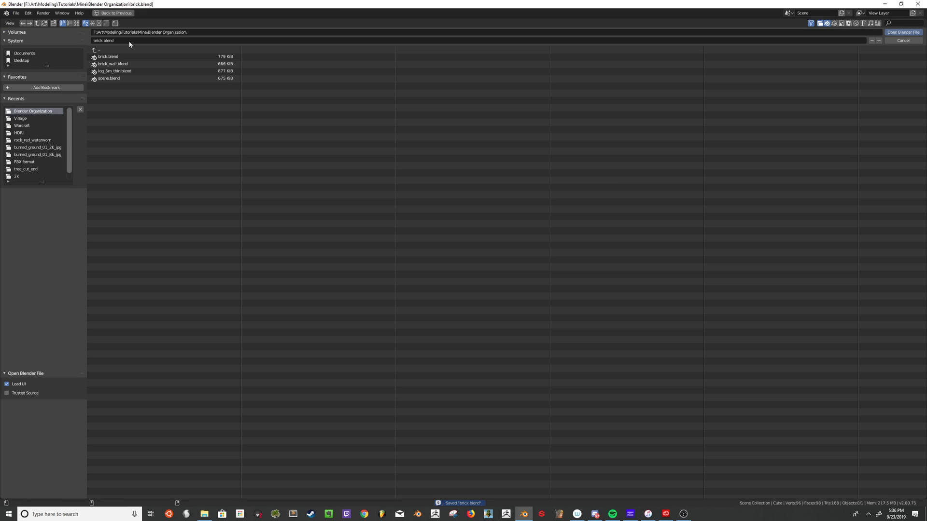
{"action": "left_click", "coordinate": [117, 78]}
{"action": "double_click", "coordinate": [117, 79]}
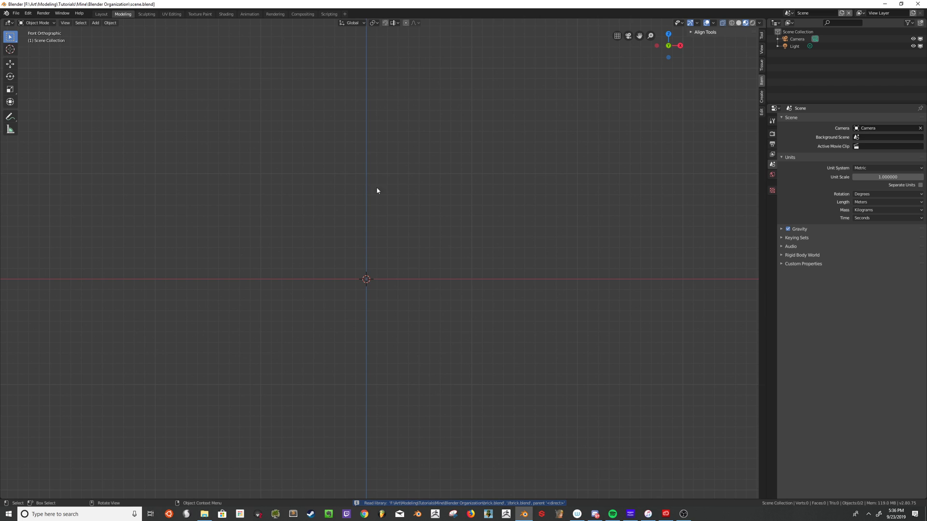
{"action": "scroll", "coordinate": [392, 229], "scroll_direction": "down", "scroll_amount": 4}
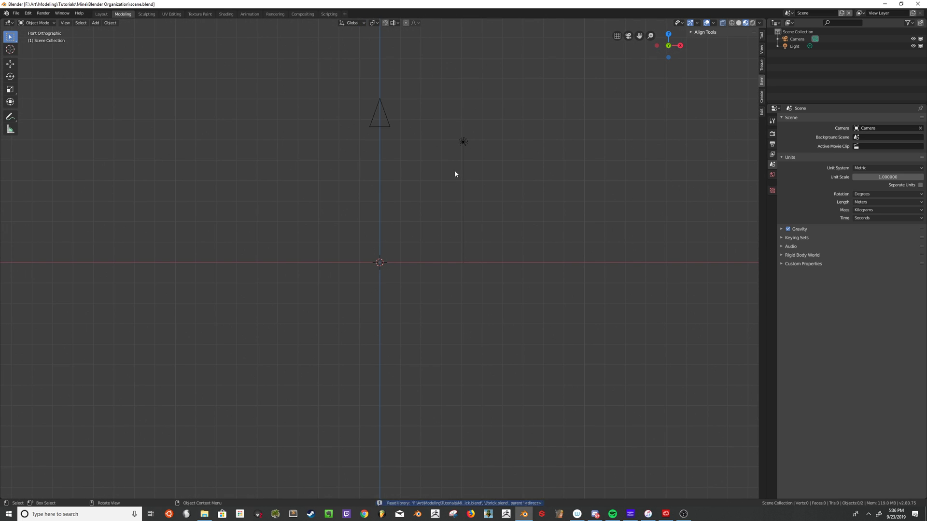
{"action": "scroll", "coordinate": [395, 241], "scroll_direction": "up", "scroll_amount": 4}
{"action": "middle_click_drag", "start_coordinate": [359, 229], "coordinate": [424, 243], "text": "shift"}
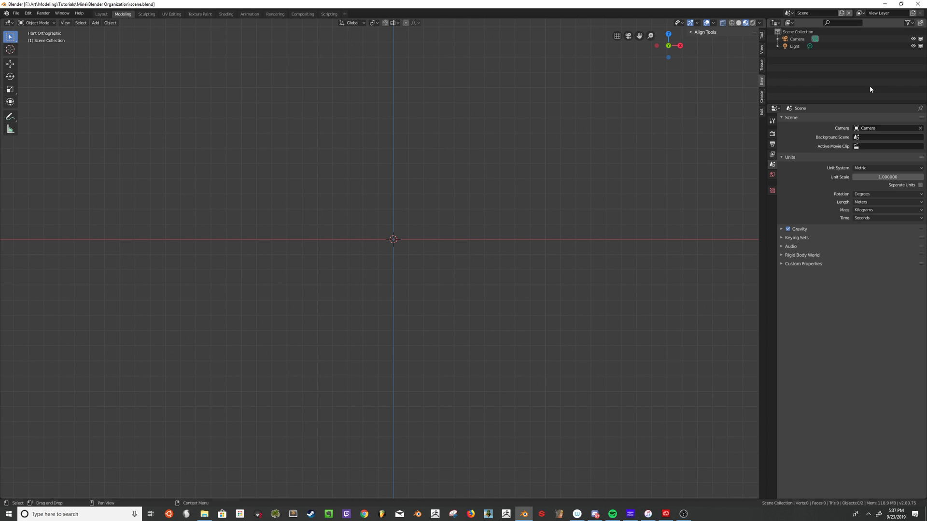
Step: Create a new collection in scene.blend's Outliner and rename it 'assets'
{"action": "right_click", "coordinate": [785, 67]}
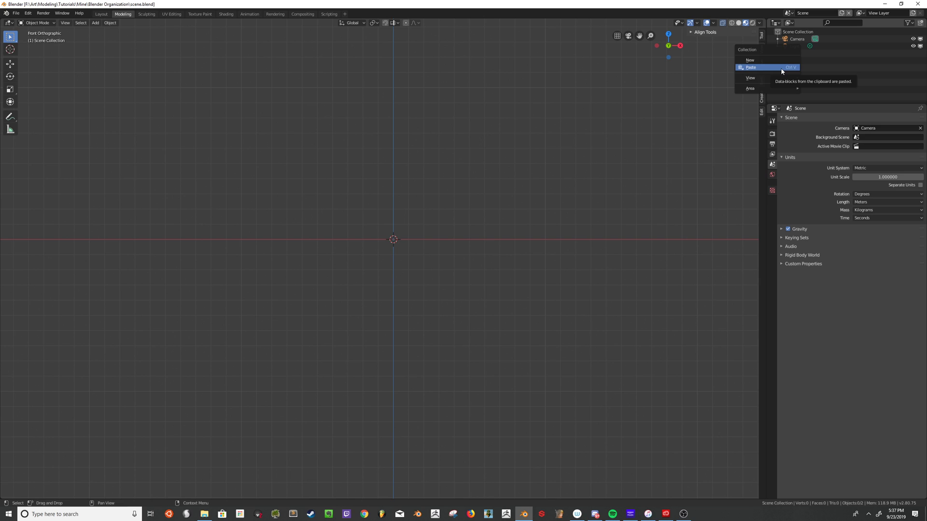
{"action": "left_click", "coordinate": [772, 59]}
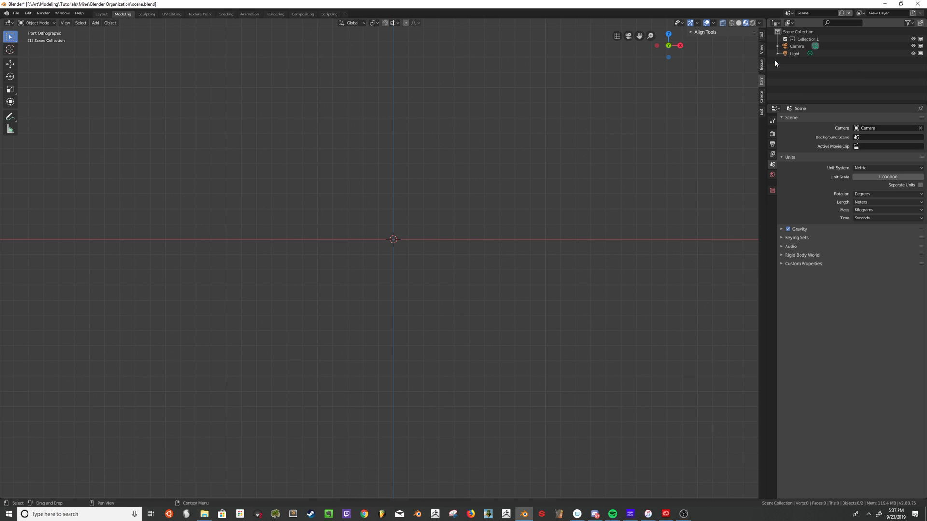
{"action": "left_click", "coordinate": [803, 39]}
{"action": "double_click", "coordinate": [802, 39]}
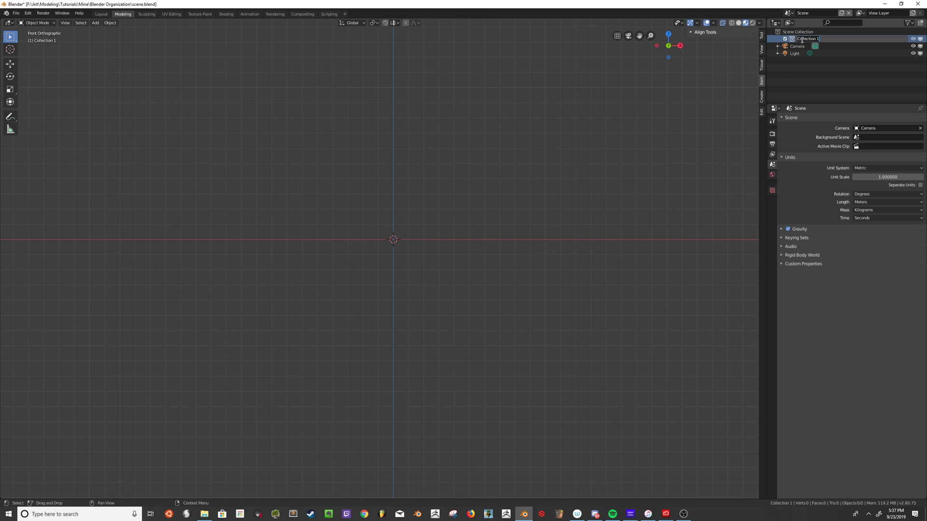
{"action": "type", "text": "assets"}
{"action": "key", "text": "Return"}
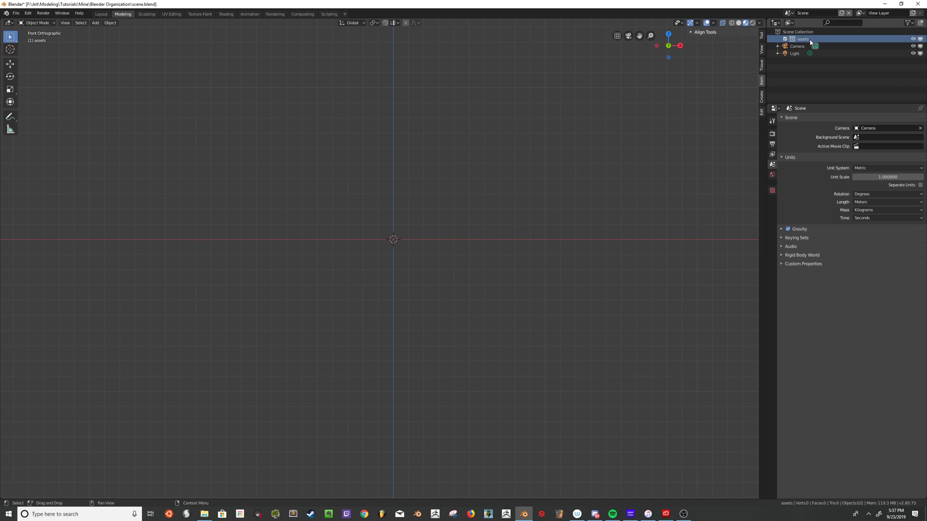
{"action": "left_click", "coordinate": [23, 12]}
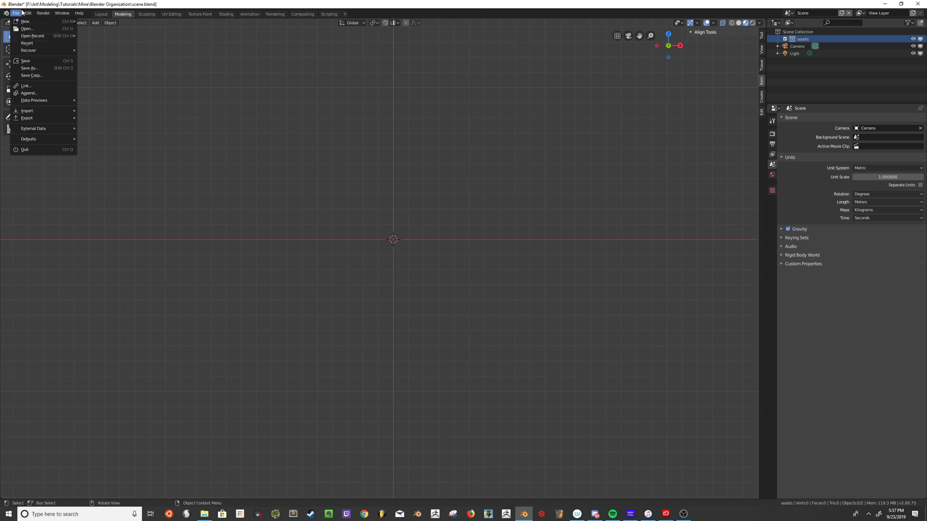
{"action": "left_click", "coordinate": [46, 93]}
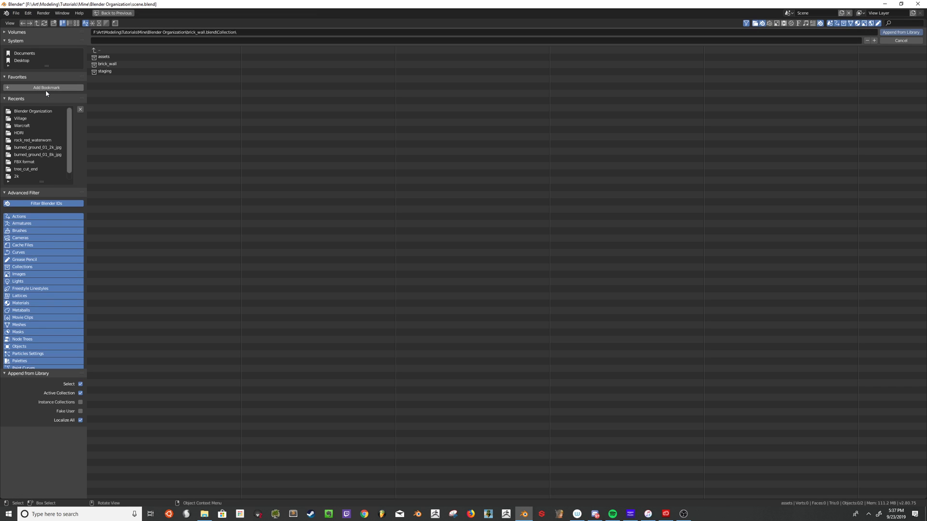
{"action": "left_click", "coordinate": [37, 25]}
{"action": "left_click", "coordinate": [37, 26]}
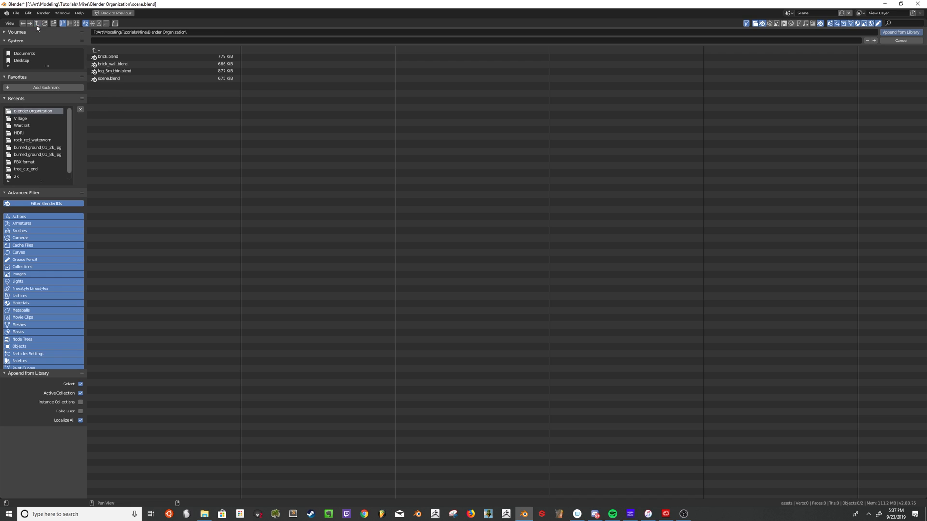
{"action": "left_click", "coordinate": [108, 56]}
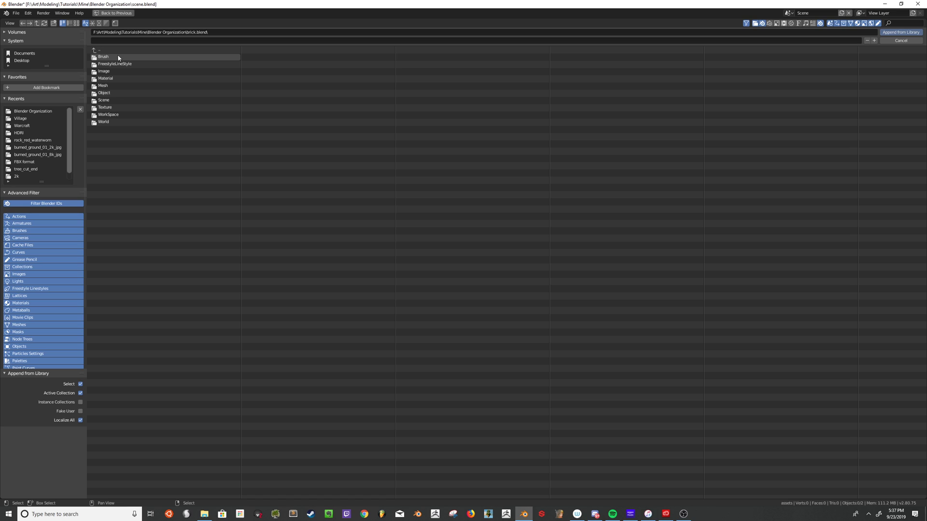
{"action": "left_click", "coordinate": [118, 93]}
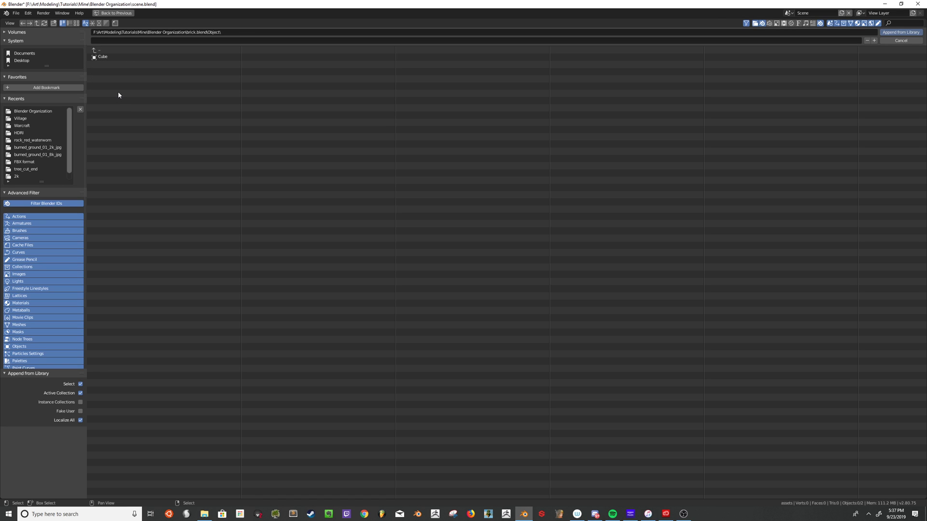
{"action": "left_click", "coordinate": [107, 57]}
{"action": "left_click", "coordinate": [901, 32]}
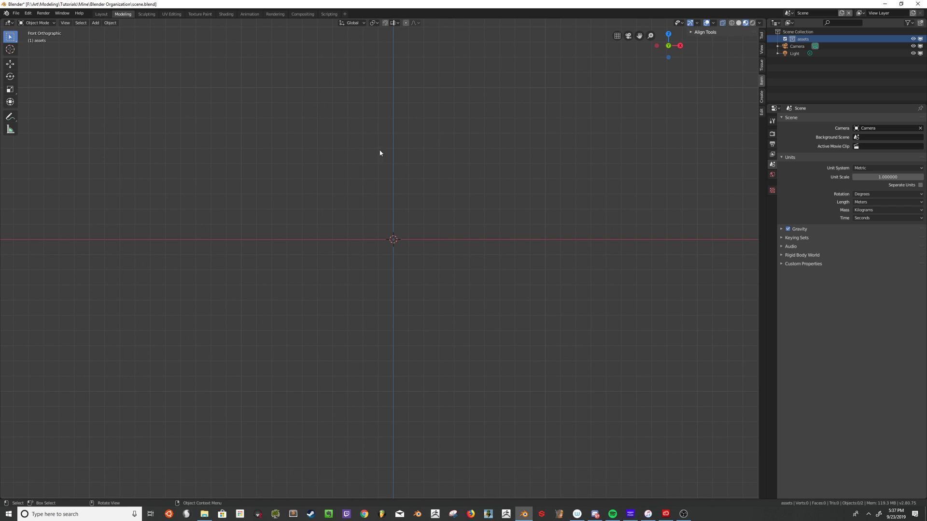
Step: Save scene.blend and open brick.blend
{"action": "key", "text": "ctrl+s"}
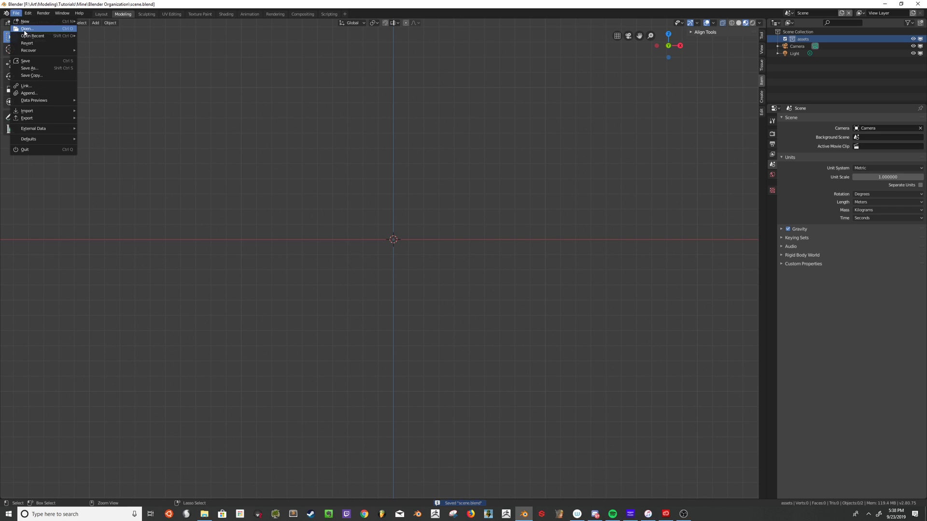
{"action": "left_click", "coordinate": [25, 30]}
{"action": "left_click", "coordinate": [121, 57]}
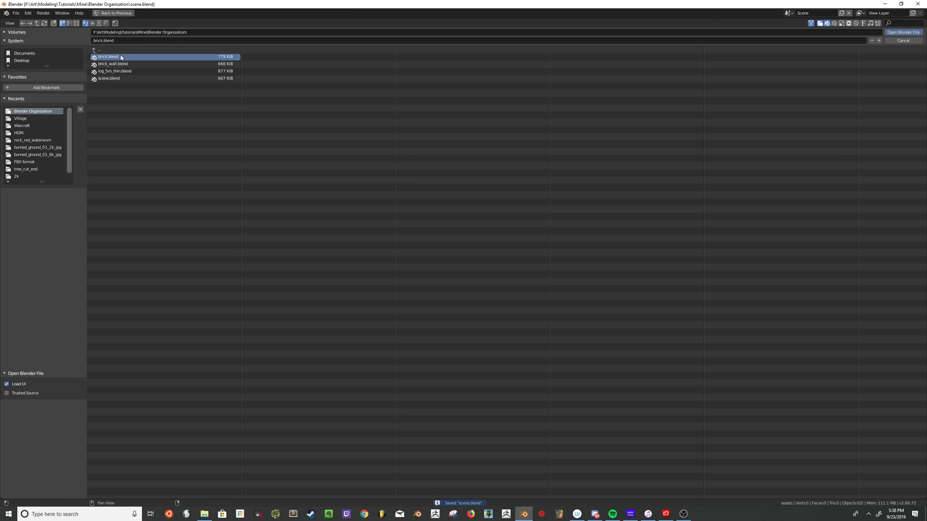
{"action": "double_click", "coordinate": [122, 57]}
Step: Rename the Cube object to concrete_brick and save brick.blend
{"action": "double_click", "coordinate": [801, 38]}
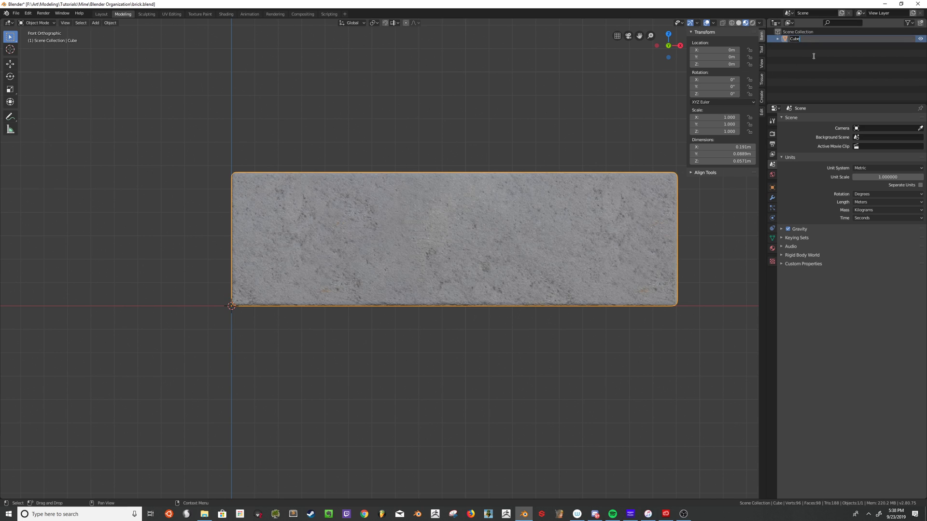
{"action": "type", "text": "concrete "}
{"action": "type", "text": "brick"}
{"action": "key", "text": "Return"}
{"action": "key", "text": "ctrl+s"}
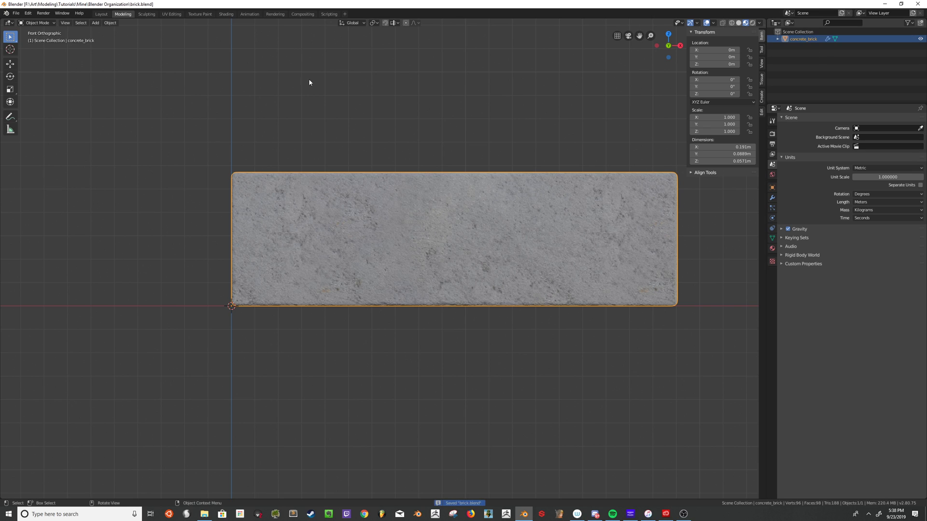
{"action": "left_click", "coordinate": [15, 13]}
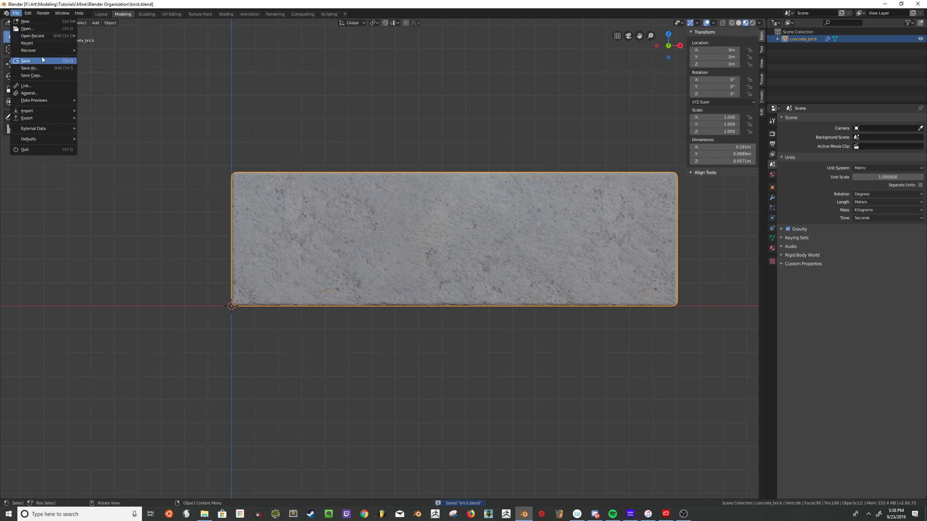
Step: Reopen scene.blend from recent files and append concrete_brick from brick.blend's Object folder
{"action": "mouse_move", "coordinate": [46, 38]}
{"action": "left_click", "coordinate": [99, 42]}
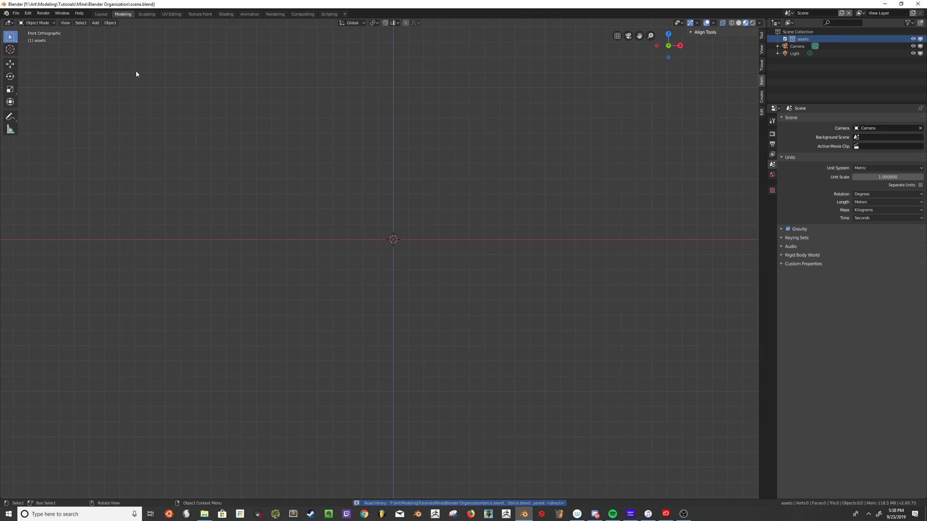
{"action": "left_click", "coordinate": [15, 13]}
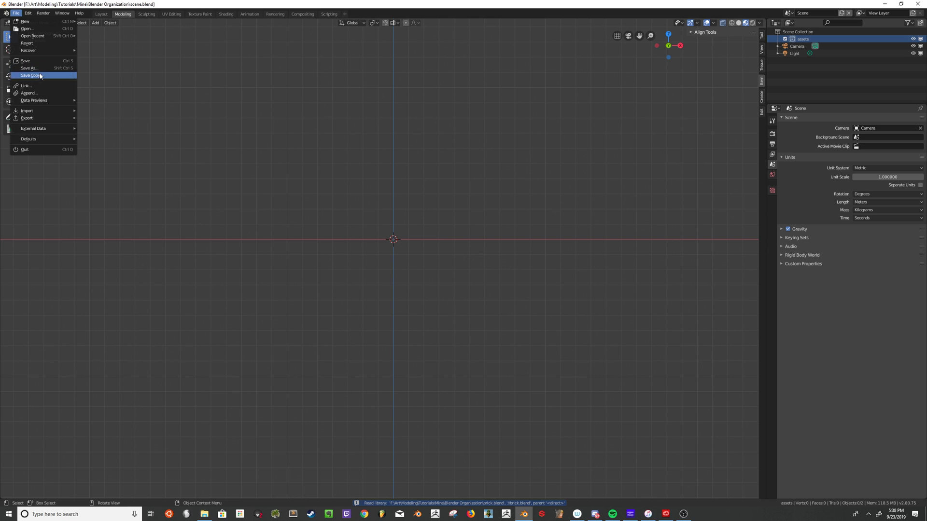
{"action": "left_click", "coordinate": [36, 93]}
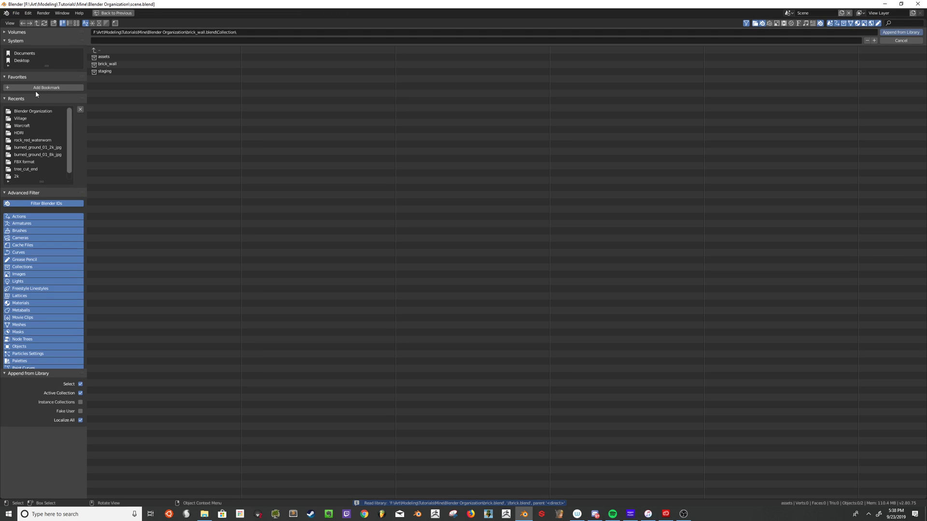
{"action": "left_click", "coordinate": [36, 22]}
{"action": "left_click", "coordinate": [37, 22]}
{"action": "double_click", "coordinate": [124, 58]}
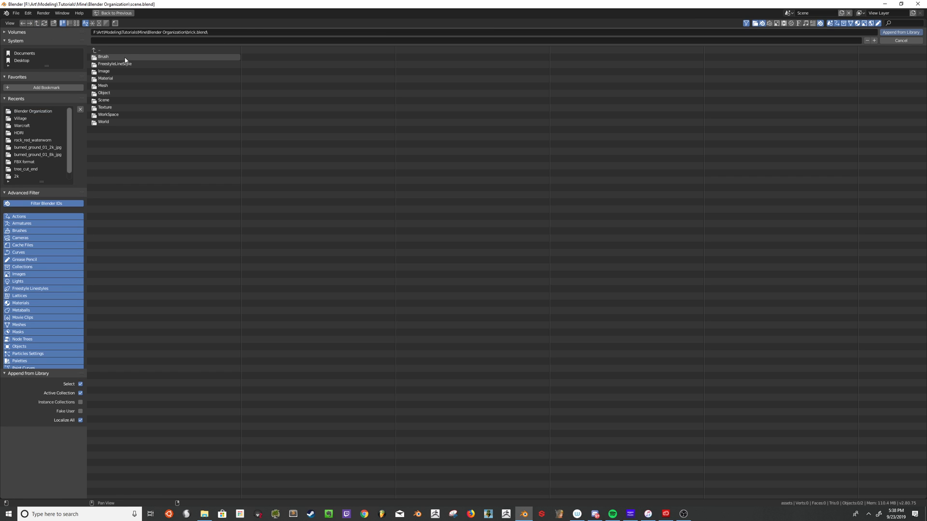
{"action": "double_click", "coordinate": [112, 92]}
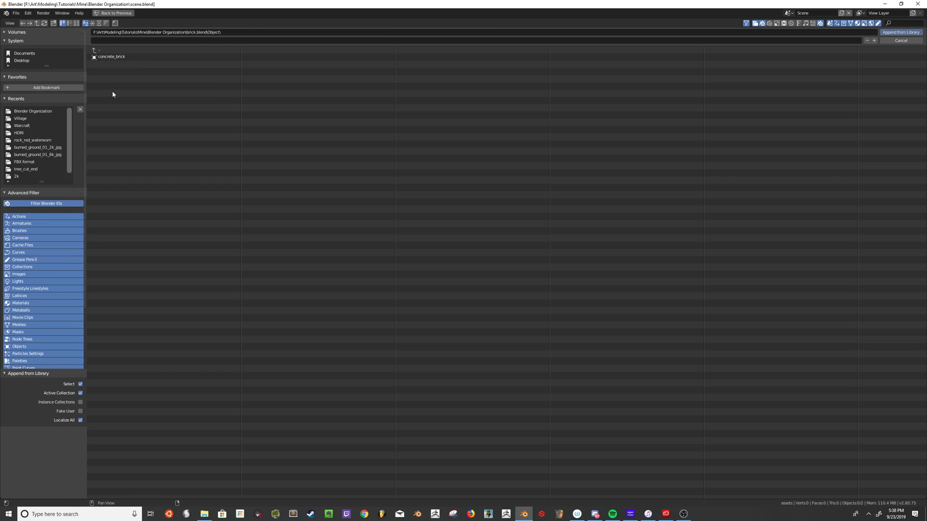
{"action": "left_click", "coordinate": [115, 57]}
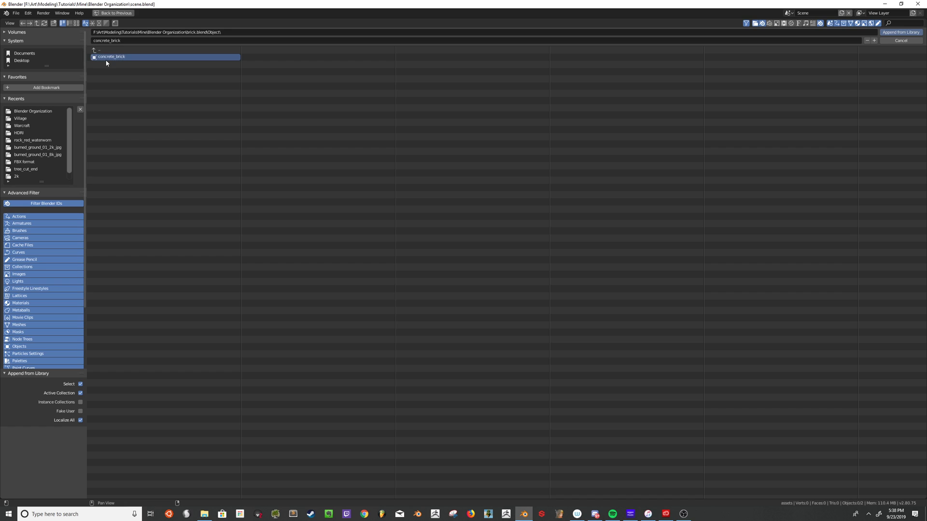
{"action": "left_click", "coordinate": [901, 33]}
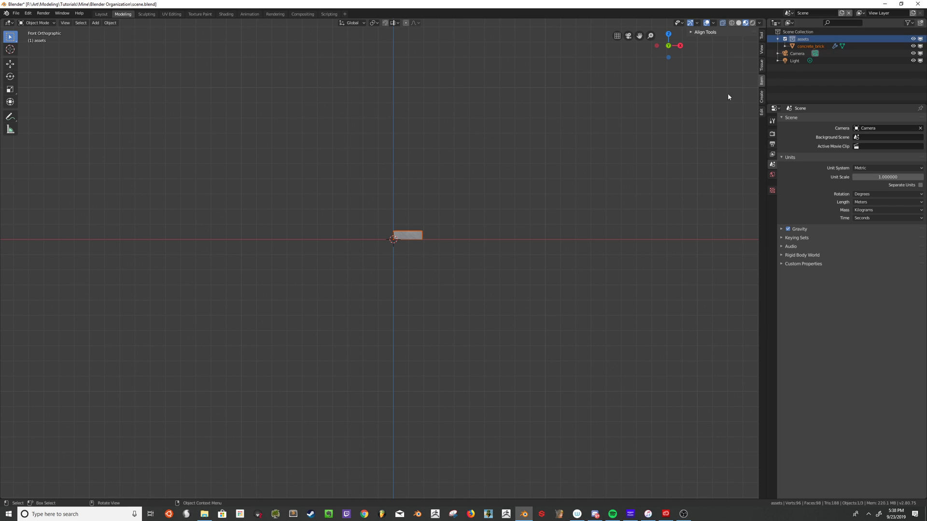
Step: Add a centred loop cut across the concrete_brick in Edit Mode
{"action": "scroll", "coordinate": [393, 207], "scroll_direction": "up", "scroll_amount": 3}
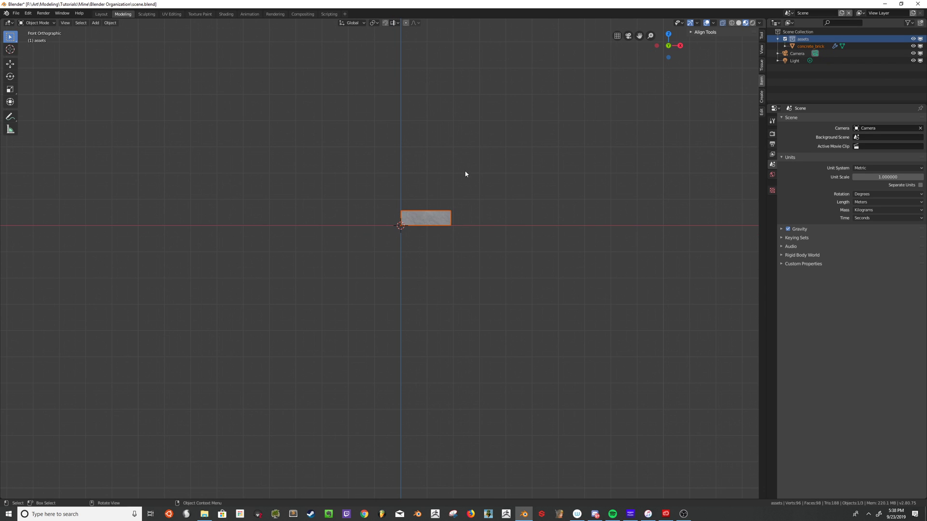
{"action": "middle_click_drag", "start_coordinate": [466, 173], "coordinate": [424, 169], "text": "shift"}
{"action": "scroll", "coordinate": [405, 188], "scroll_direction": "up", "scroll_amount": 6}
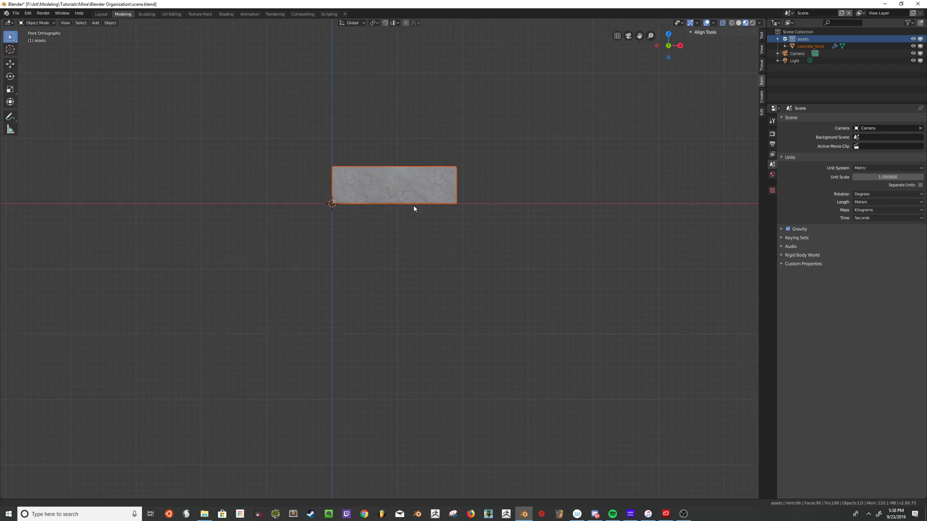
{"action": "middle_click_drag", "start_coordinate": [393, 202], "coordinate": [379, 282], "text": "shift"}
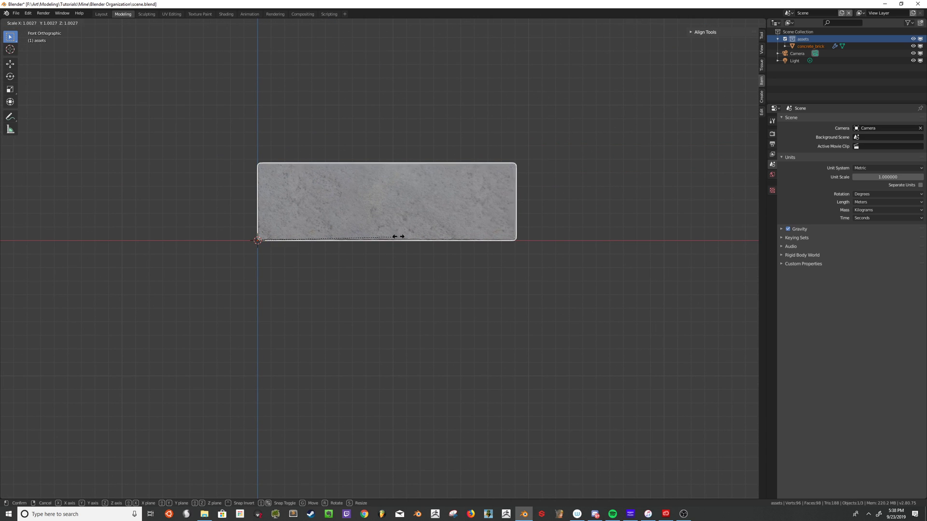
{"action": "left_click", "coordinate": [380, 151]}
{"action": "middle_click_drag", "start_coordinate": [381, 151], "coordinate": [412, 250]}
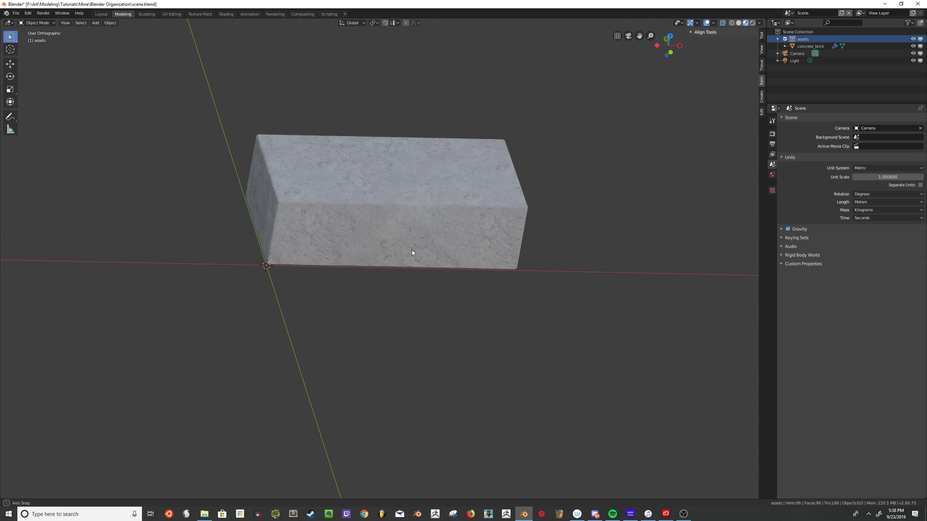
{"action": "left_click", "coordinate": [396, 190]}
{"action": "key", "text": "Tab"}
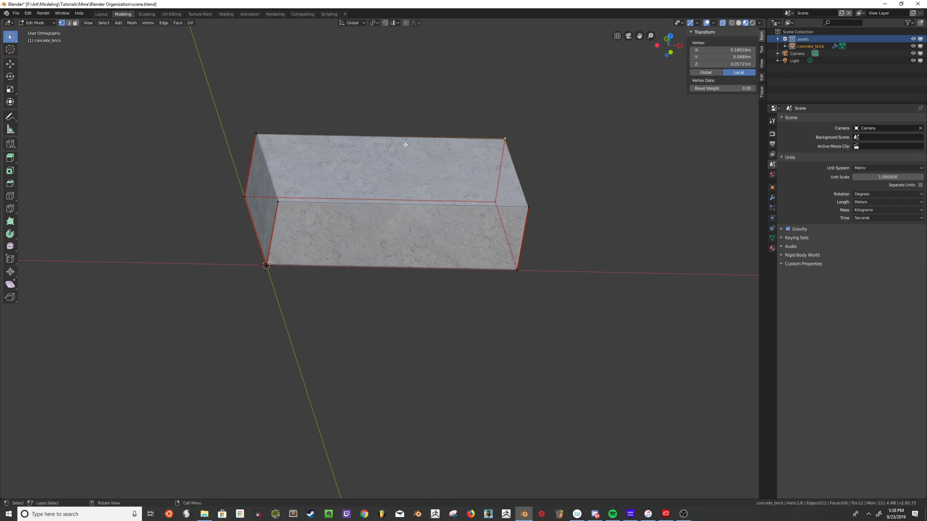
{"action": "key", "text": "ctrl+r"}
{"action": "left_click", "coordinate": [390, 140]}
{"action": "right_click", "coordinate": [390, 140]}
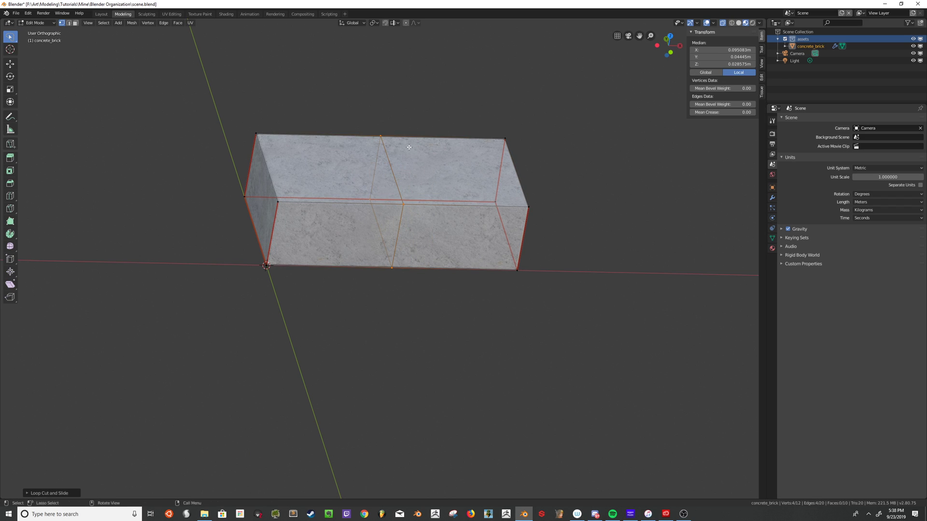
{"action": "key", "text": "Tab"}
Step: Cancel the rotation to keep 0°, then move the concrete_brick up-left off the origin
{"action": "key", "text": "r"}
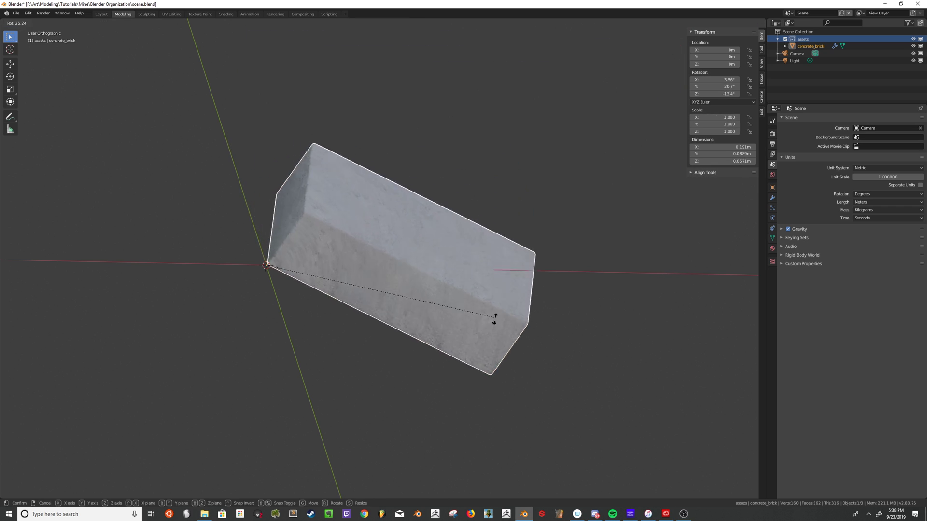
{"action": "right_click", "coordinate": [431, 161]}
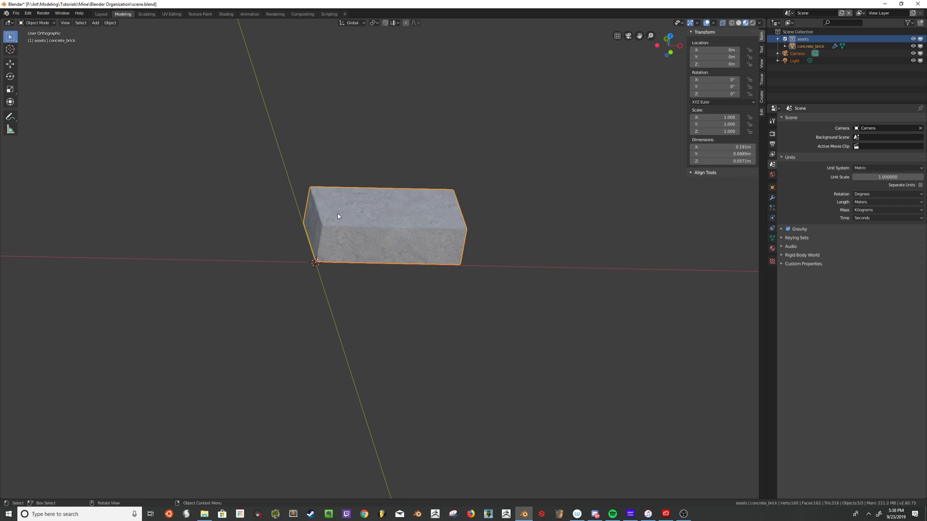
{"action": "key", "text": "alt+a"}
{"action": "middle_click_drag", "start_coordinate": [380, 217], "coordinate": [356, 225]}
{"action": "scroll", "coordinate": [359, 222], "scroll_direction": "up", "scroll_amount": 4}
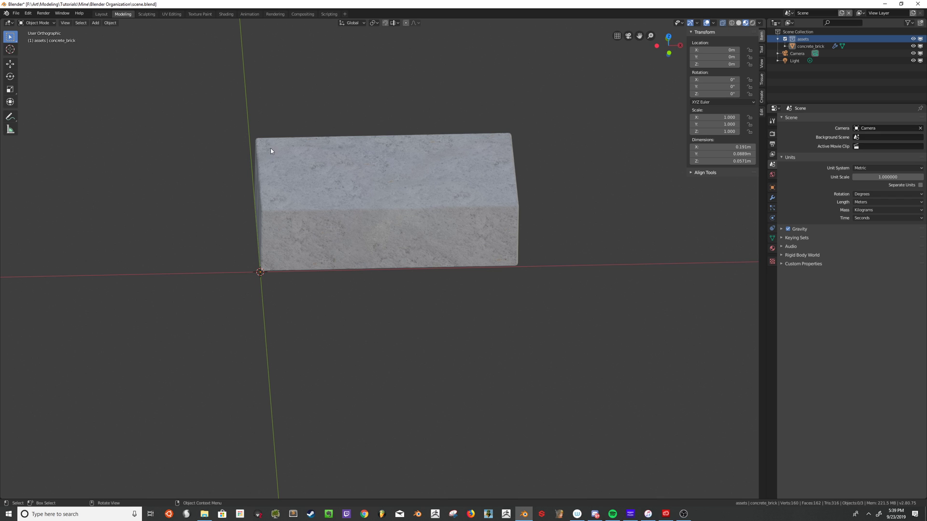
{"action": "middle_click_drag", "start_coordinate": [268, 150], "coordinate": [290, 224]}
{"action": "scroll", "coordinate": [380, 227], "scroll_direction": "down", "scroll_amount": 5}
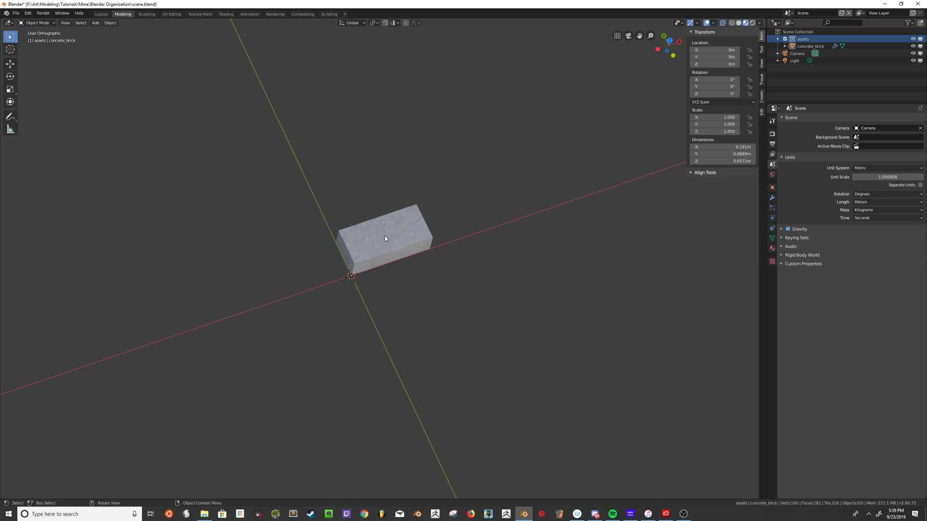
{"action": "left_click_drag", "start_coordinate": [383, 242], "coordinate": [341, 157]}
{"action": "middle_click_drag", "start_coordinate": [340, 158], "coordinate": [325, 114]}
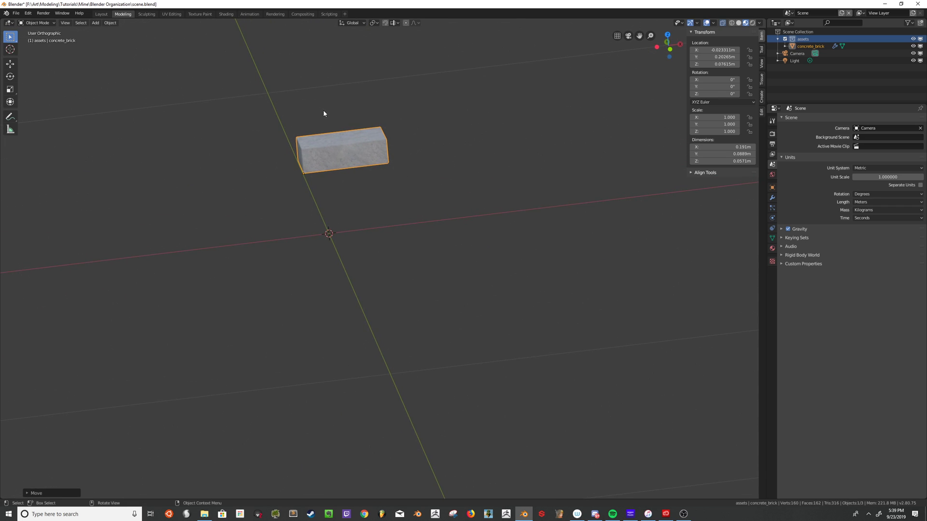
Step: Link concrete_brick from brick.blend's Object folder and switch to front view
{"action": "left_click", "coordinate": [16, 13]}
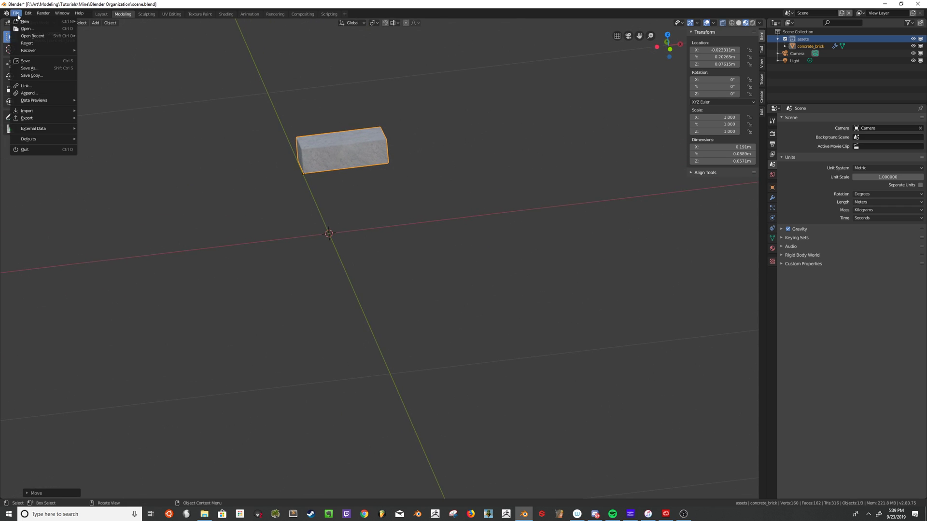
{"action": "left_click", "coordinate": [35, 86]}
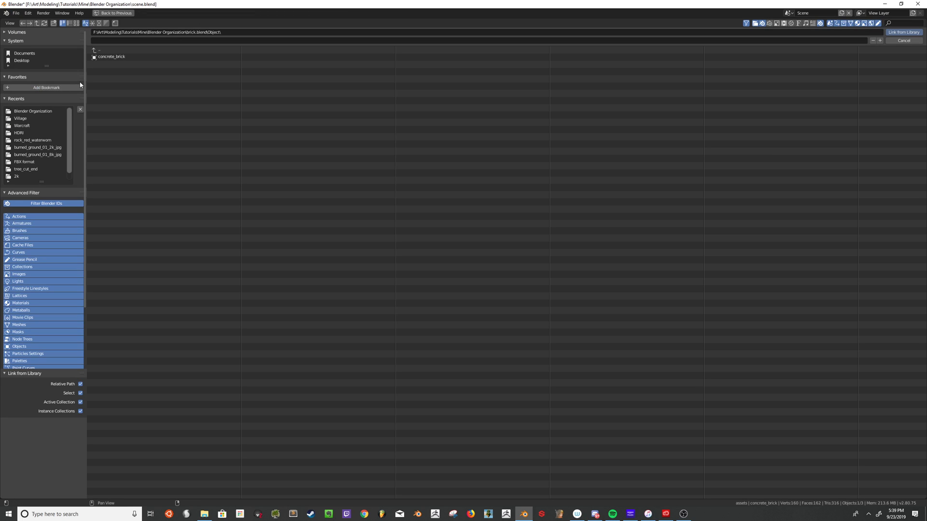
{"action": "left_click", "coordinate": [109, 58]}
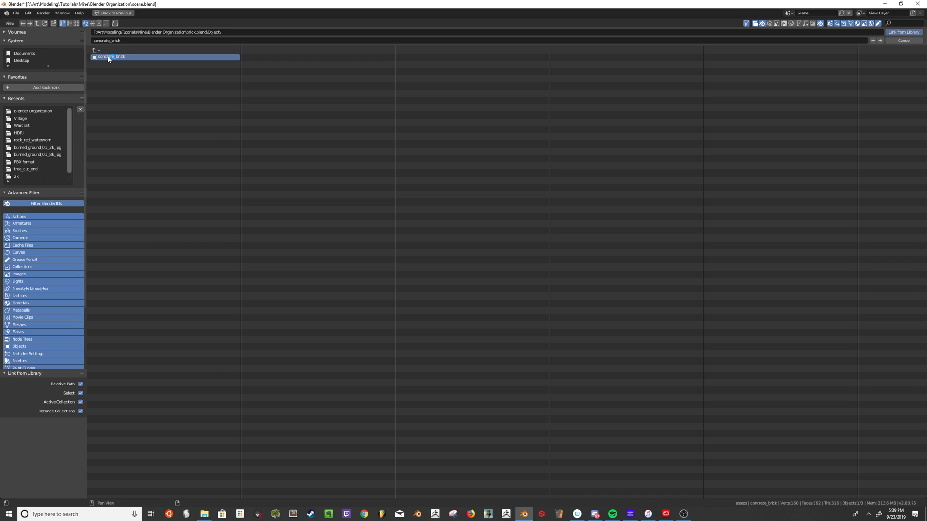
{"action": "left_click", "coordinate": [903, 32]}
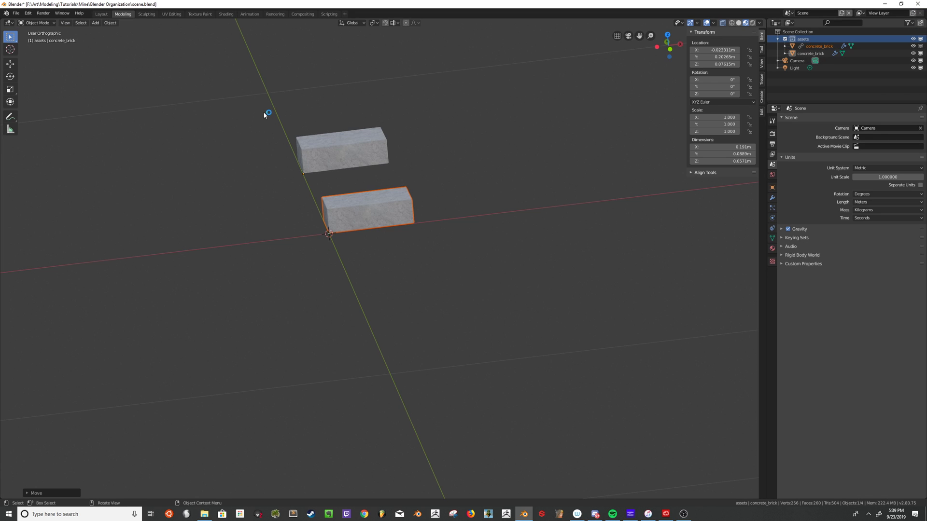
{"action": "left_click", "coordinate": [429, 210]}
{"action": "middle_click_drag", "start_coordinate": [423, 206], "coordinate": [409, 200]}
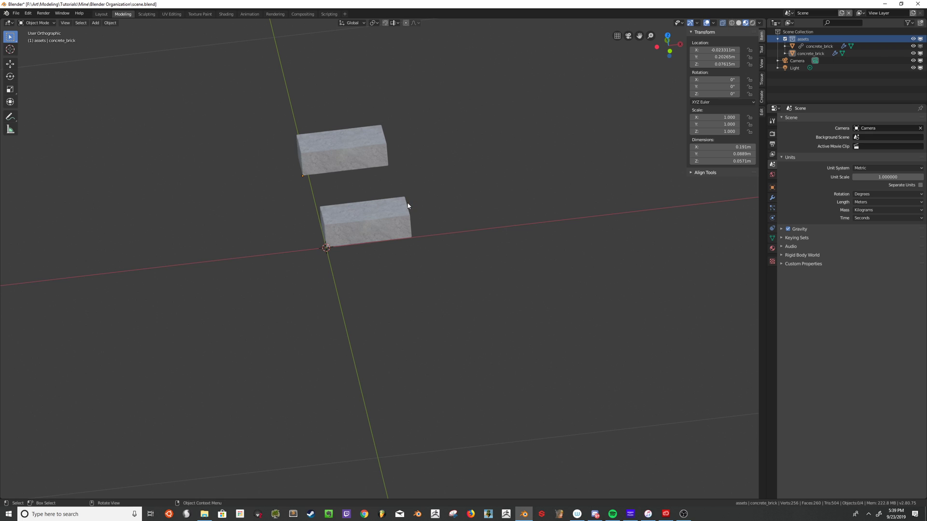
{"action": "key", "text": "KP_1"}
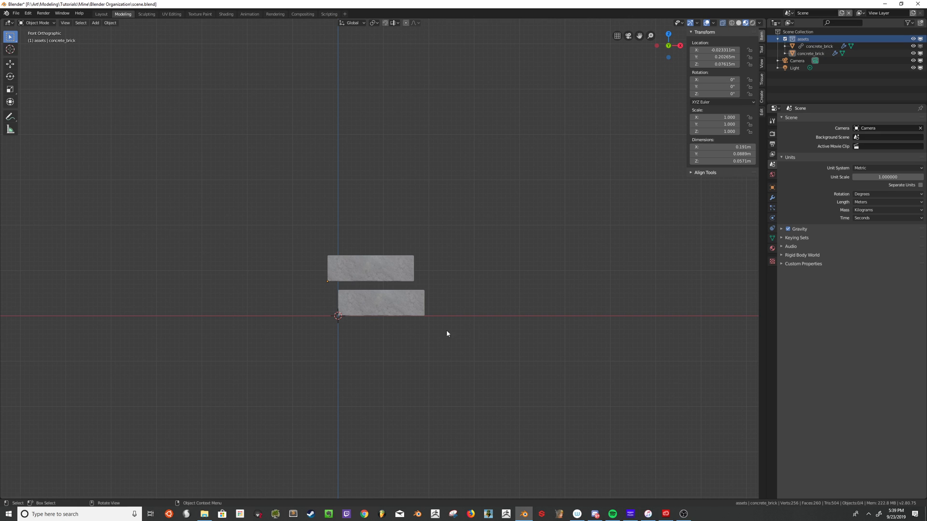
{"action": "scroll", "coordinate": [446, 329], "scroll_direction": "up", "scroll_amount": 4}
{"action": "middle_click_drag", "start_coordinate": [446, 329], "coordinate": [399, 302]}
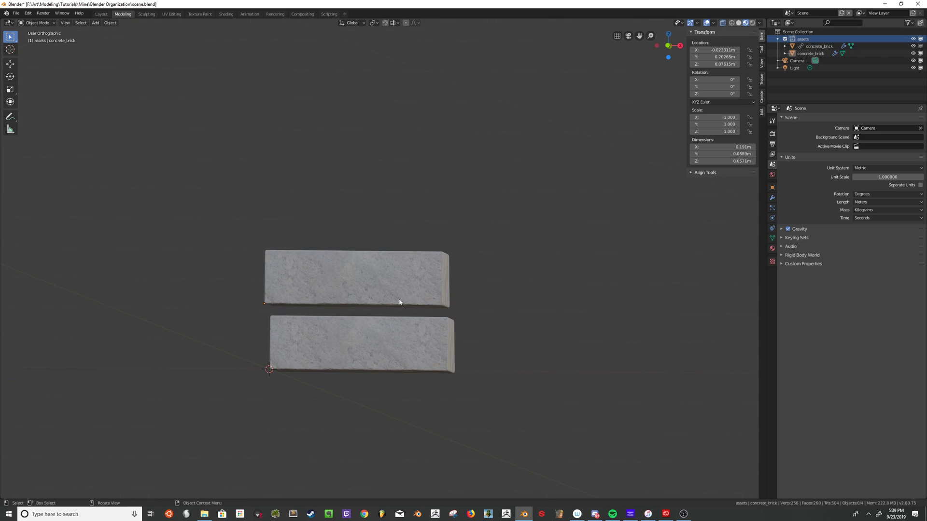
{"action": "key", "text": "KP_1"}
{"action": "left_click", "coordinate": [380, 332]}
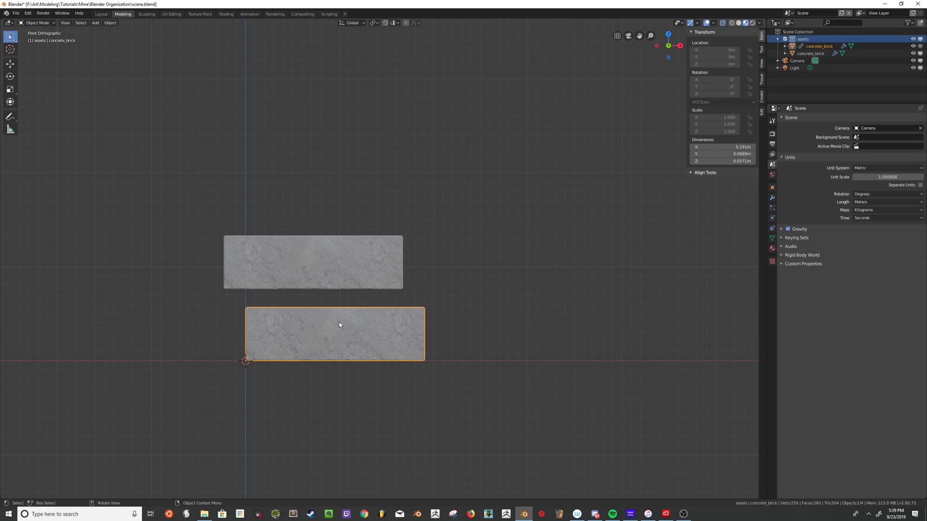
{"action": "left_click", "coordinate": [382, 298]}
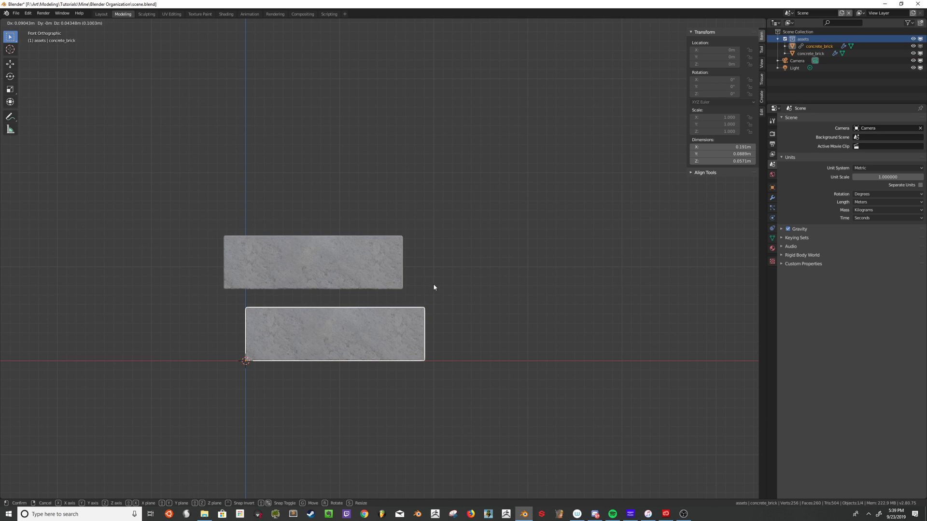
{"action": "left_click", "coordinate": [420, 309]}
{"action": "key", "text": "s"}
{"action": "key", "text": "Escape"}
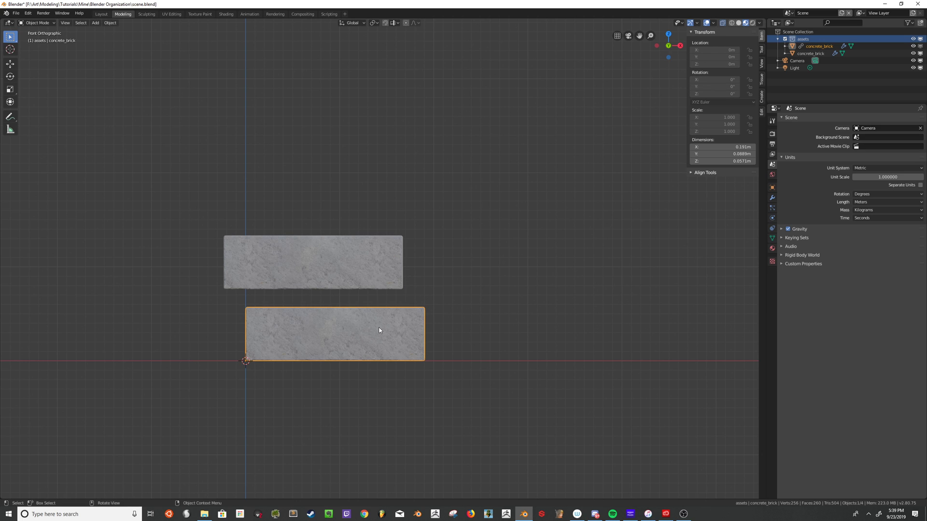
{"action": "middle_click_drag", "start_coordinate": [379, 328], "coordinate": [402, 345]}
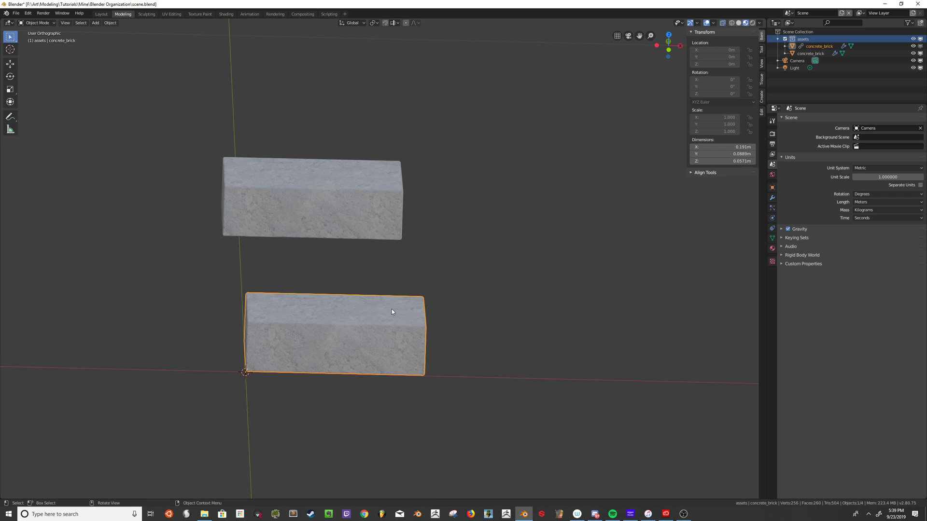
{"action": "middle_click_drag", "start_coordinate": [392, 309], "coordinate": [378, 316]}
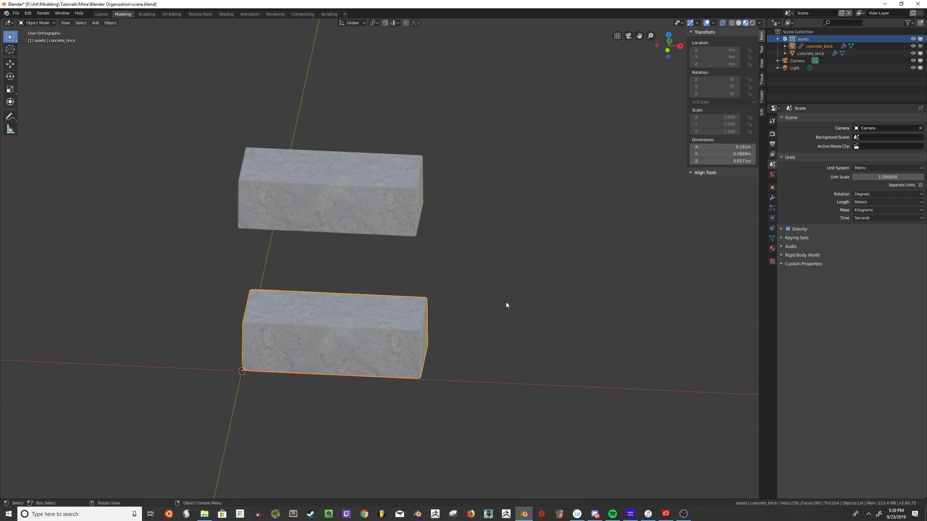
{"action": "key", "text": "KP_1"}
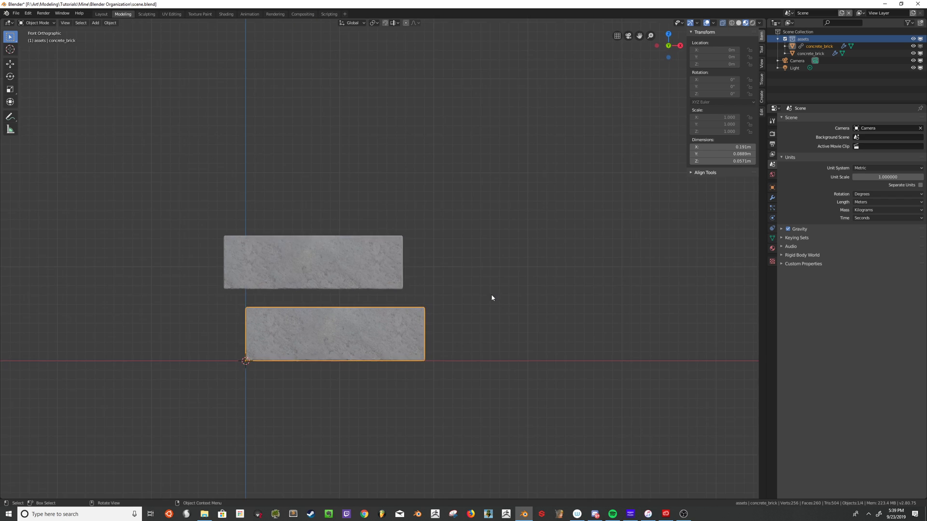
{"action": "left_click", "coordinate": [810, 54]}
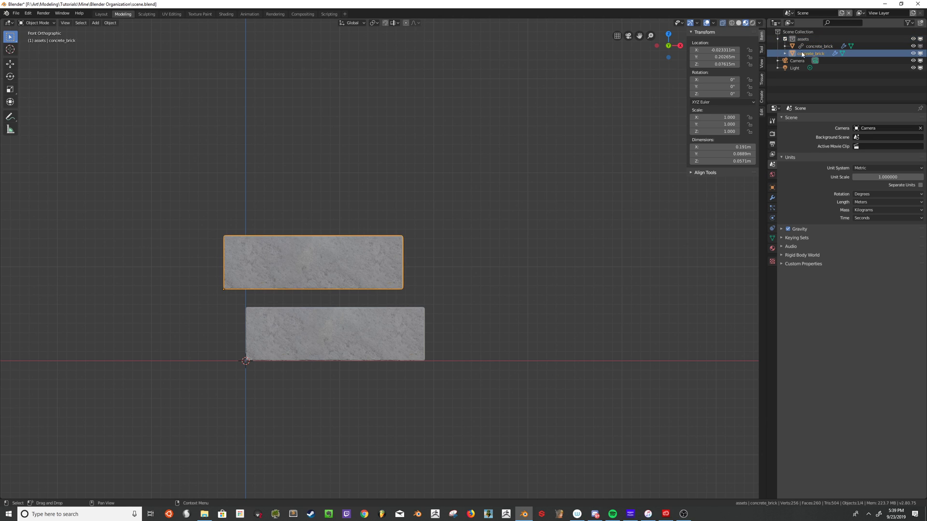
Step: Create a new collection in the Outliner and rename it 'staging'
{"action": "right_click", "coordinate": [809, 80]}
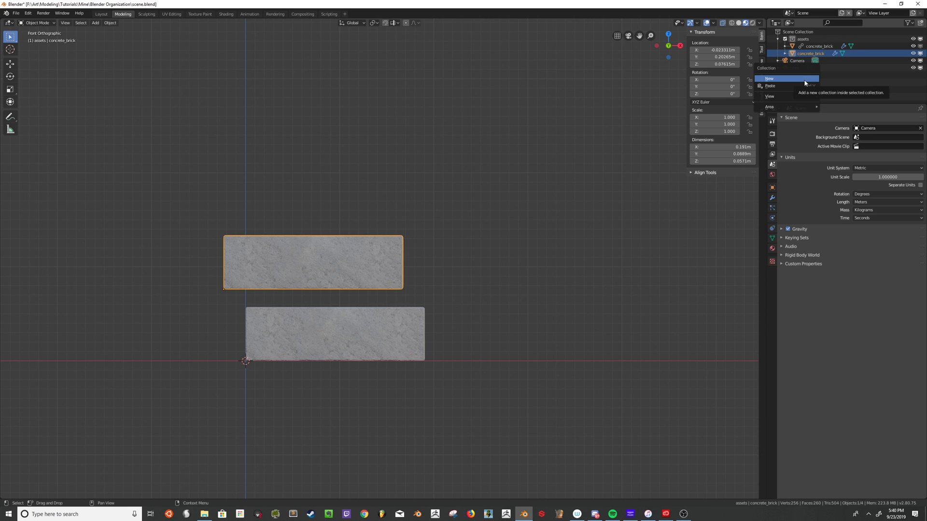
{"action": "mouse_move", "coordinate": [790, 97]}
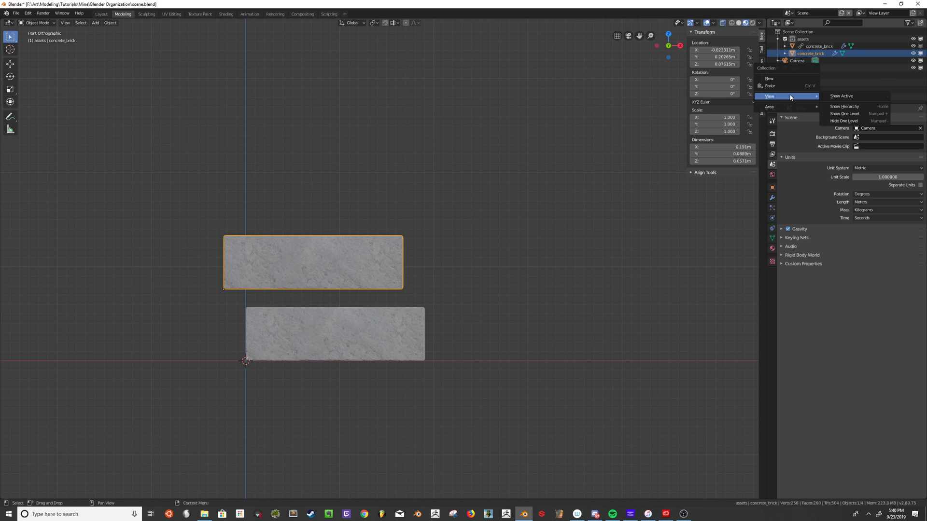
{"action": "left_click", "coordinate": [792, 79]}
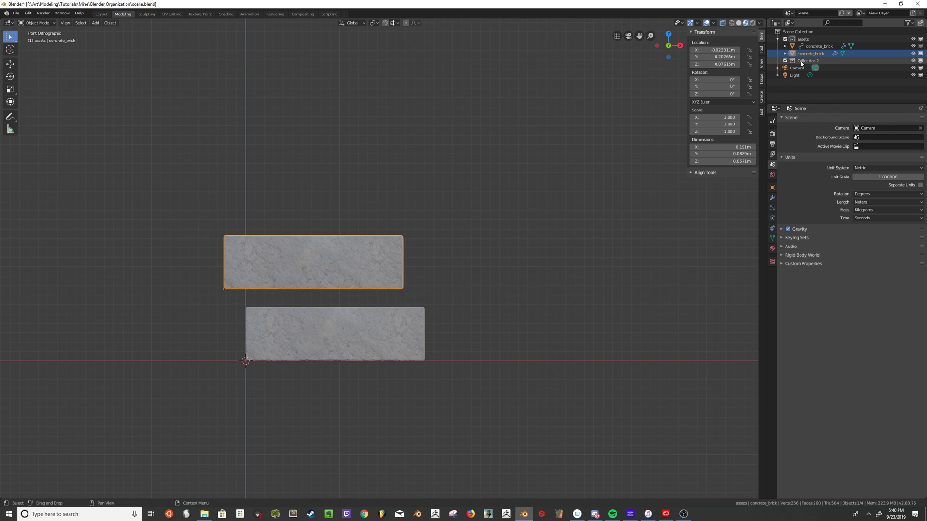
{"action": "double_click", "coordinate": [801, 61]}
{"action": "type", "text": "staging"}
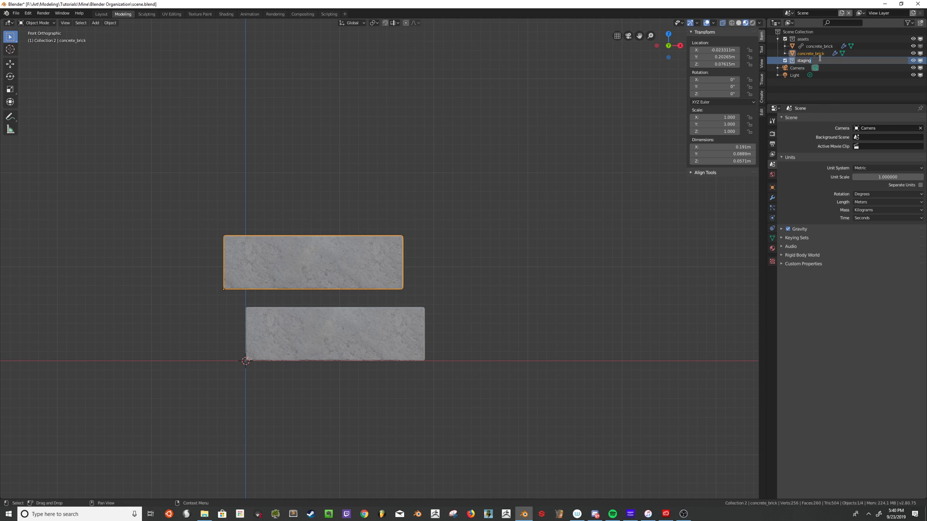
{"action": "key", "text": "Return"}
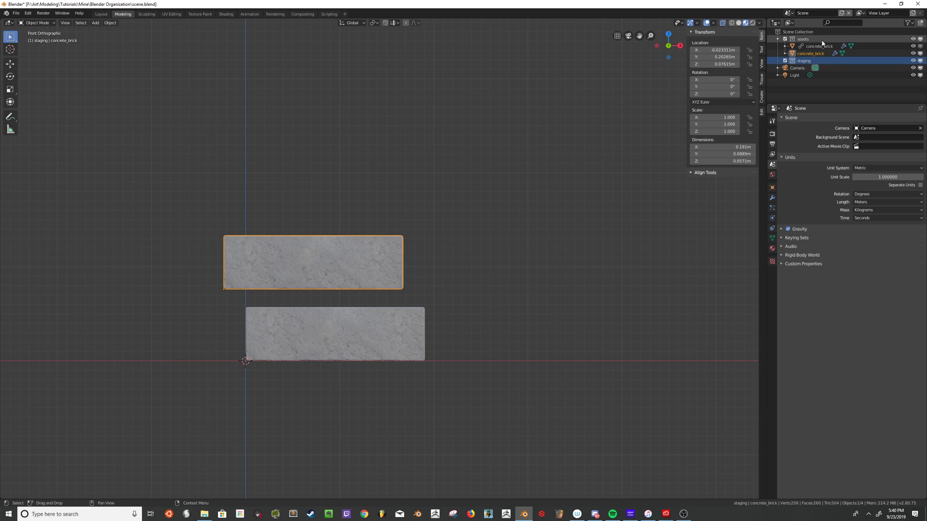
Step: Delete the local concrete_brick and select the linked concrete_brick
{"action": "right_click", "coordinate": [812, 51]}
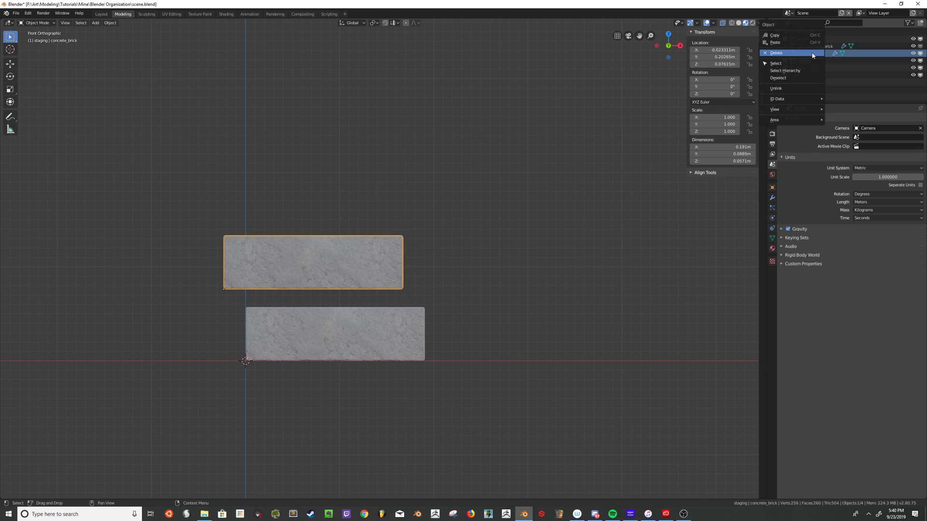
{"action": "left_click", "coordinate": [802, 54]}
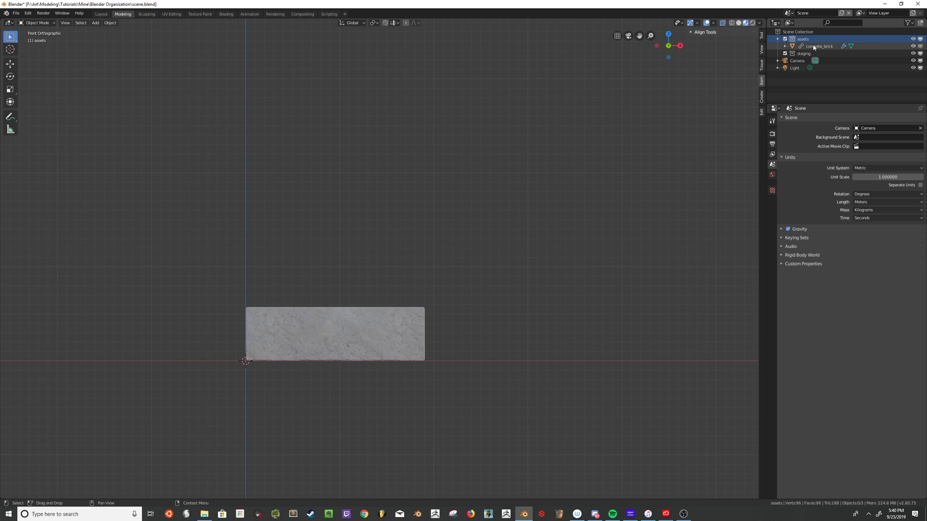
{"action": "left_click", "coordinate": [819, 45]}
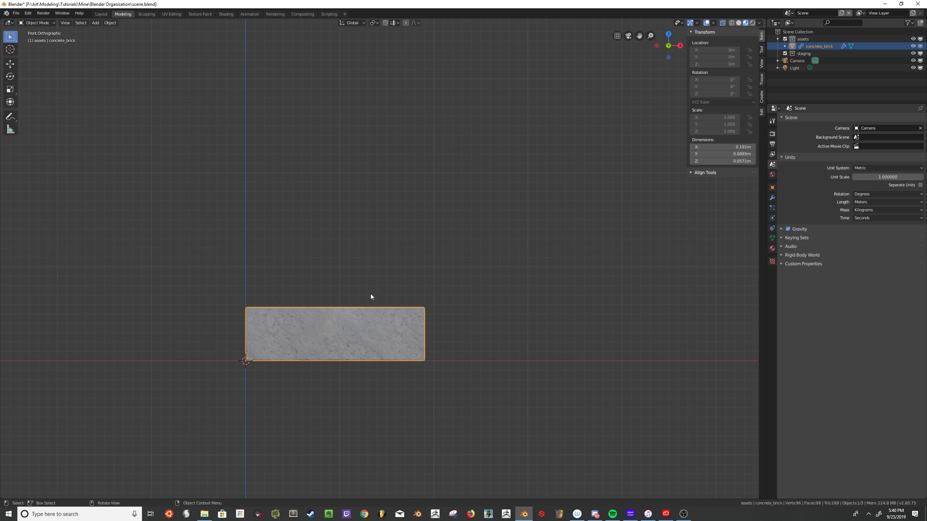
Step: Duplicate the linked concrete brick with Shift+D and place the copy above and right of it
{"action": "left_click", "coordinate": [389, 314], "text": "shift"}
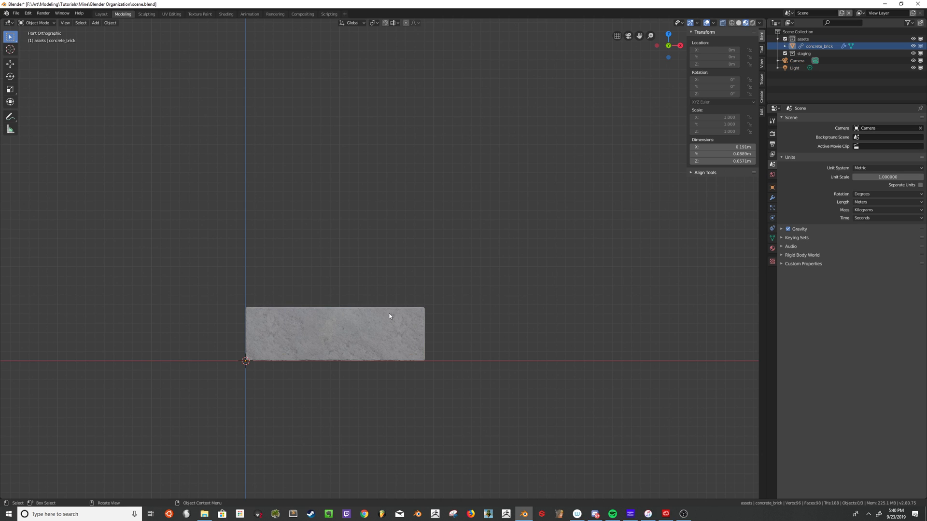
{"action": "left_click", "coordinate": [379, 320]}
{"action": "key", "text": "shift+d"}
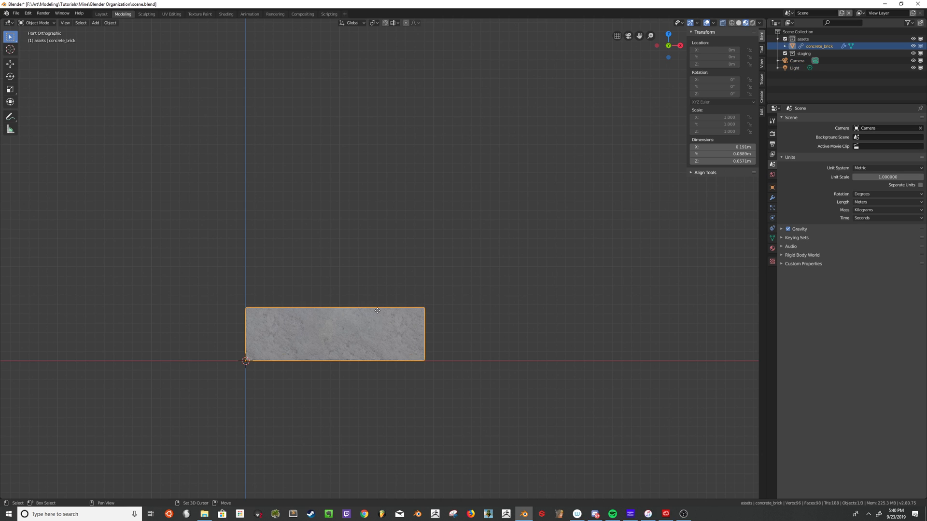
{"action": "left_click", "coordinate": [424, 200]}
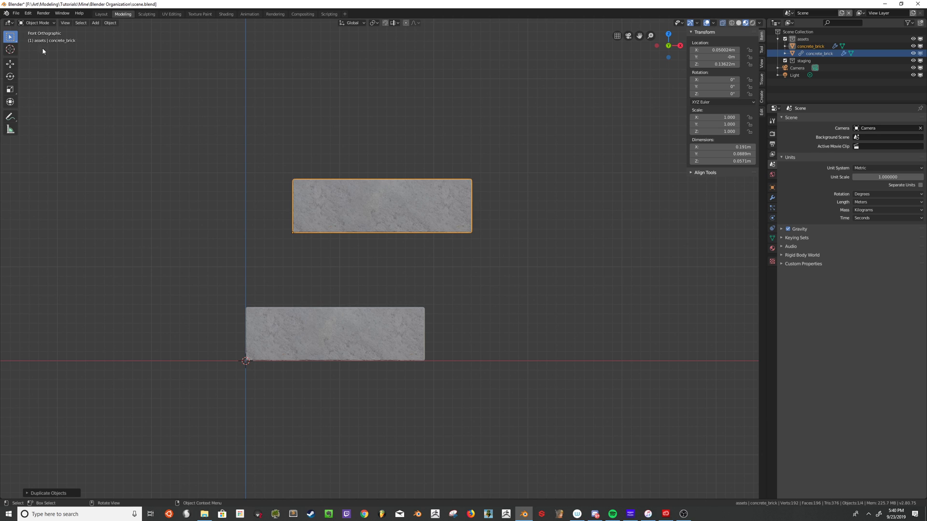
{"action": "left_click", "coordinate": [16, 13]}
{"action": "left_click", "coordinate": [29, 62]}
Step: Enter Edit Mode on the upper brick, toggle its mesh selection, and pick a single vertex
{"action": "left_click", "coordinate": [294, 123]}
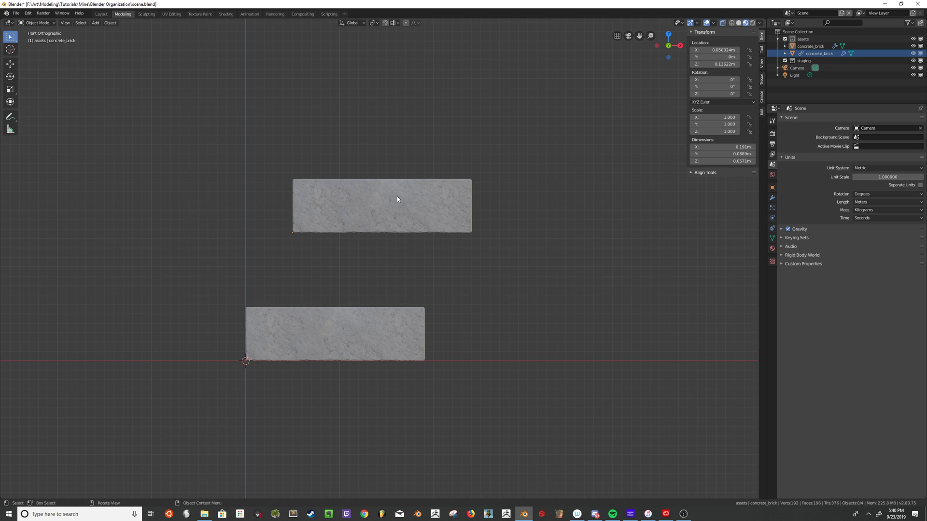
{"action": "left_click", "coordinate": [397, 196]}
{"action": "key", "text": "Tab"}
{"action": "key", "text": "a"}
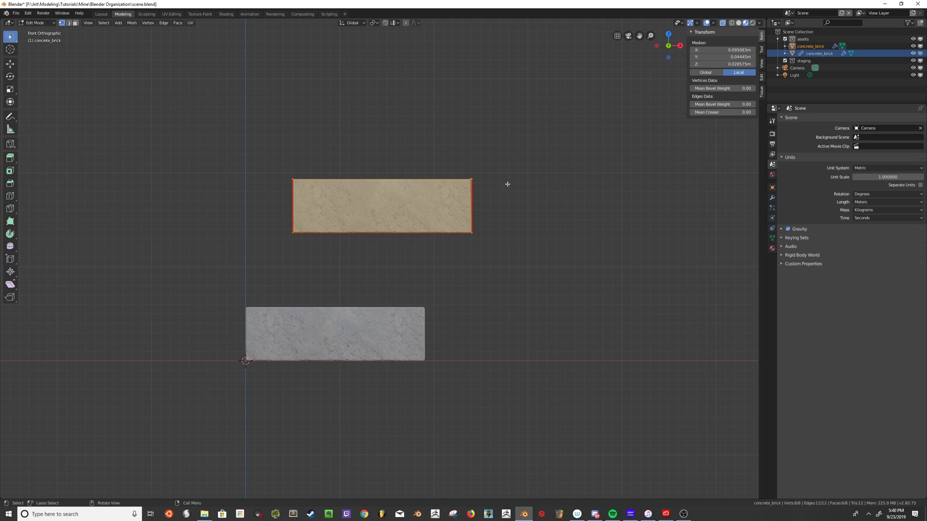
{"action": "key", "text": "alt+a"}
{"action": "key", "text": "a"}
{"action": "key", "text": "alt+a"}
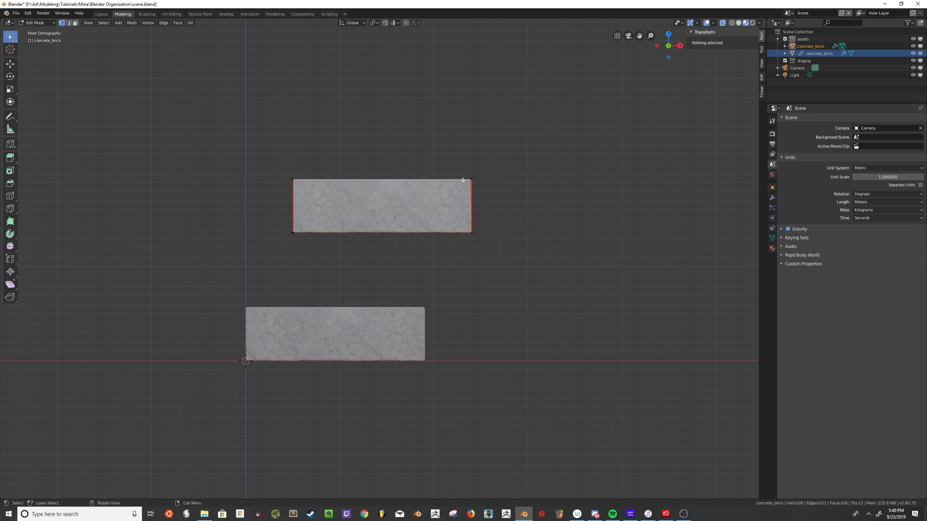
{"action": "middle_click_drag", "start_coordinate": [466, 165], "coordinate": [486, 219]}
{"action": "left_click", "coordinate": [485, 219]}
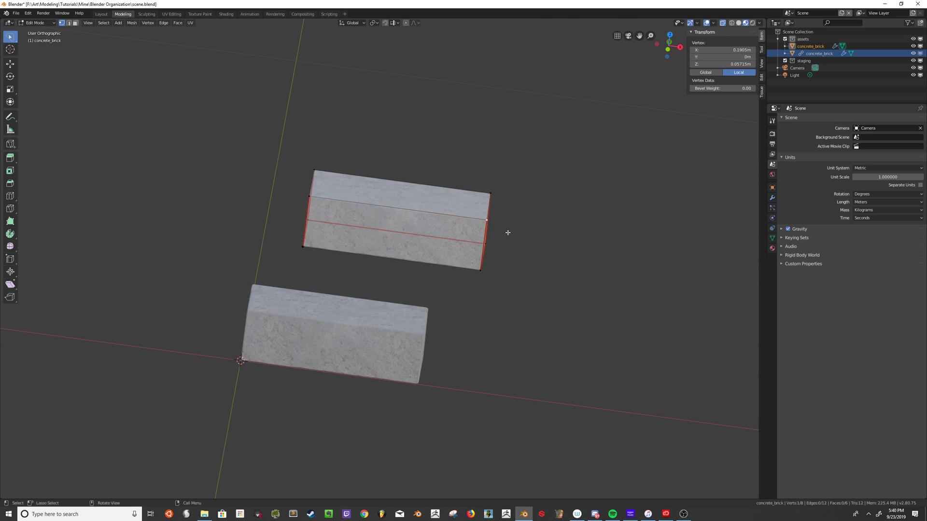
Step: Back in Object Mode, try rotating and moving the bricks, cancelling each change
{"action": "key", "text": "Tab"}
{"action": "key", "text": "r"}
{"action": "key", "text": "Escape"}
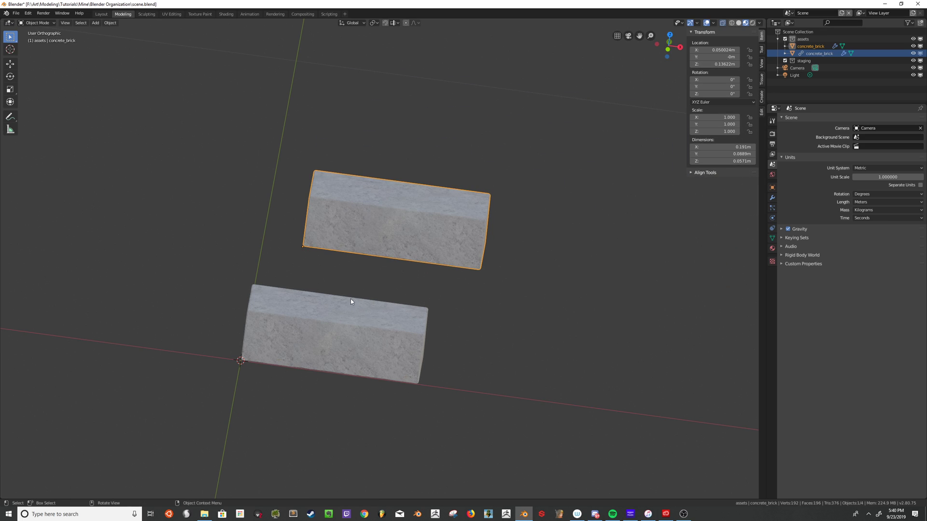
{"action": "left_click", "coordinate": [342, 319]}
{"action": "key", "text": "g"}
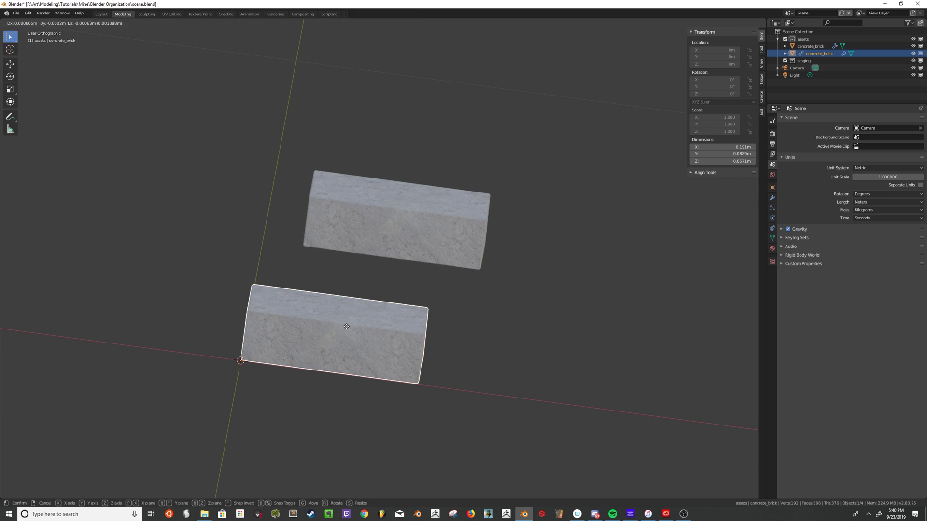
{"action": "key", "text": "Escape"}
{"action": "key", "text": "a"}
{"action": "left_click", "coordinate": [421, 203]}
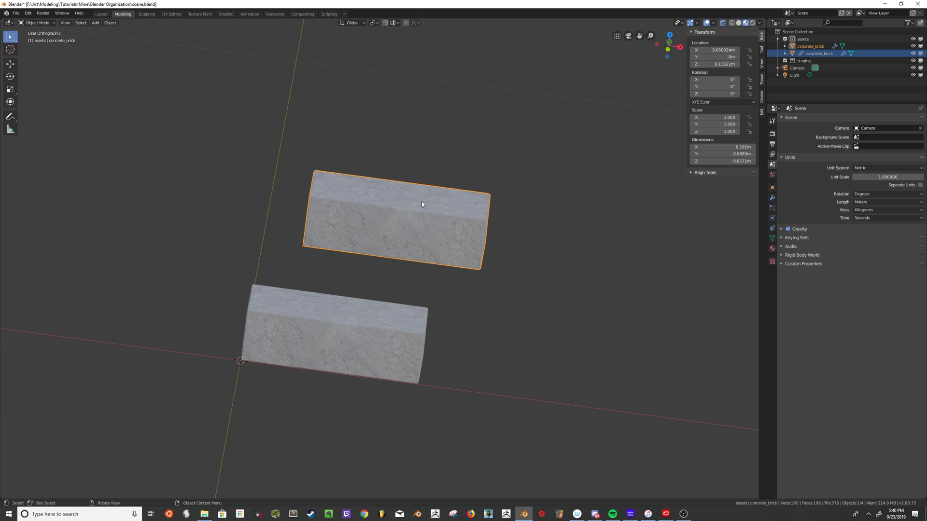
Step: Look at both bricks from other angles, then switch to Front Orthographic view
{"action": "middle_click_drag", "start_coordinate": [390, 183], "coordinate": [403, 199]}
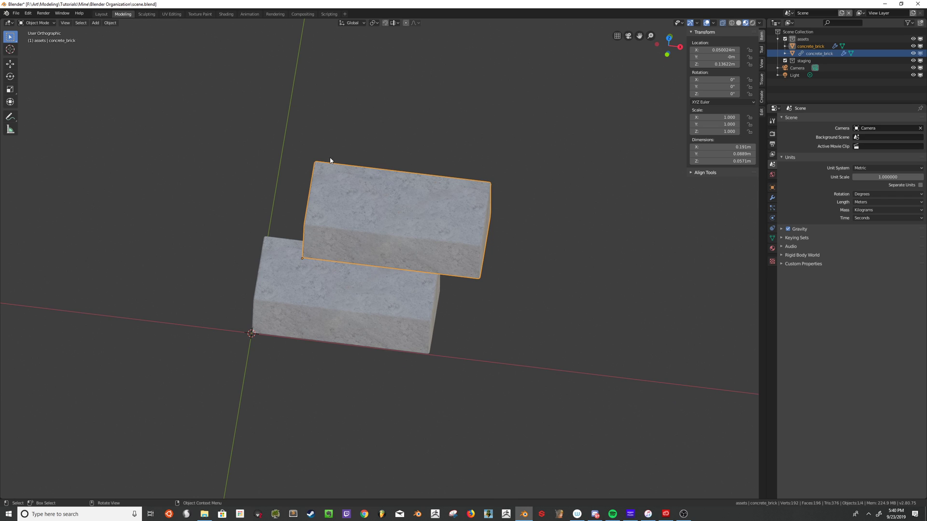
{"action": "middle_click_drag", "start_coordinate": [393, 158], "coordinate": [452, 207]}
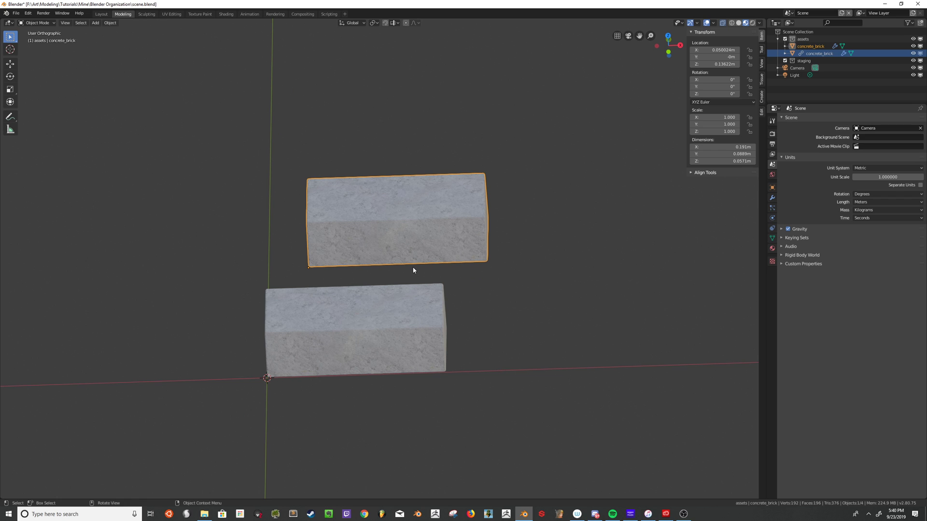
{"action": "left_click", "coordinate": [16, 13]}
{"action": "key", "text": "KP_1"}
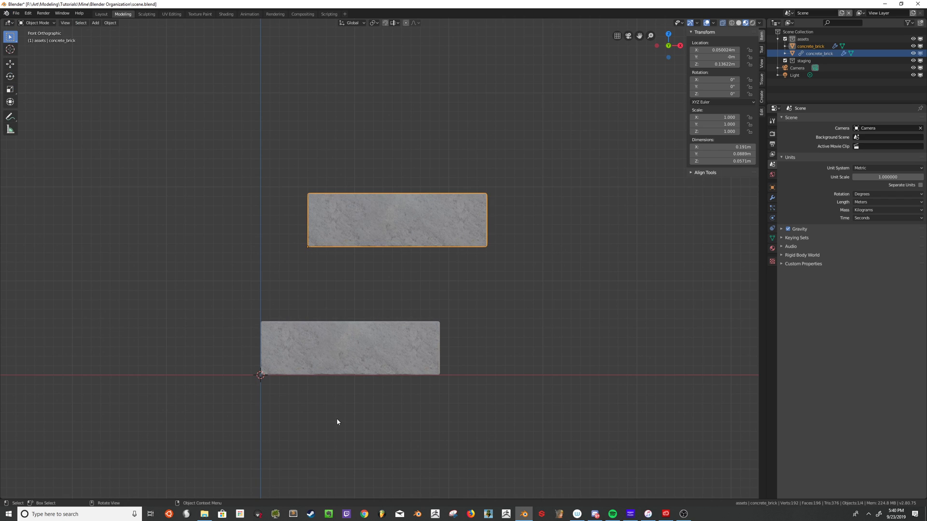
Step: Make an Alt+D linked duplicate of the lower brick and place it to its right
{"action": "left_click", "coordinate": [360, 340]}
{"action": "key", "text": "alt+d"}
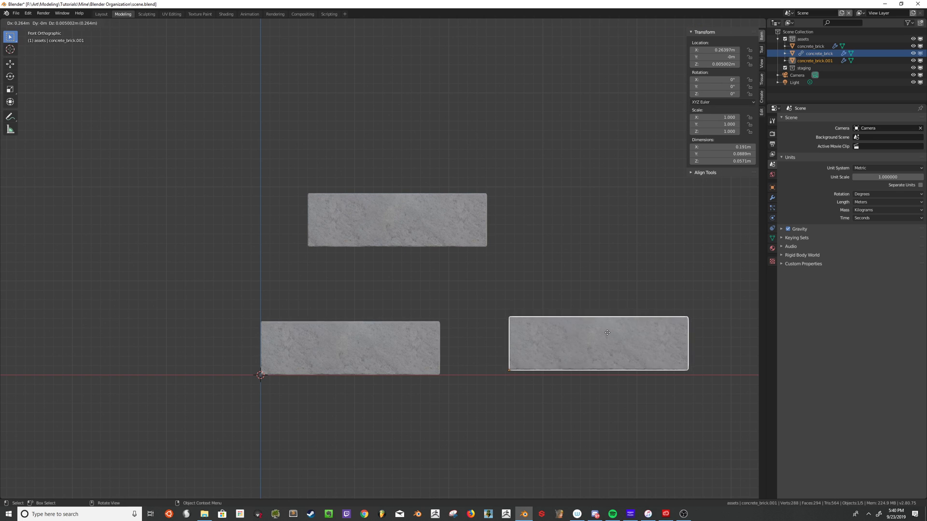
{"action": "left_click", "coordinate": [579, 339]}
{"action": "middle_click_drag", "start_coordinate": [540, 255], "coordinate": [534, 345]}
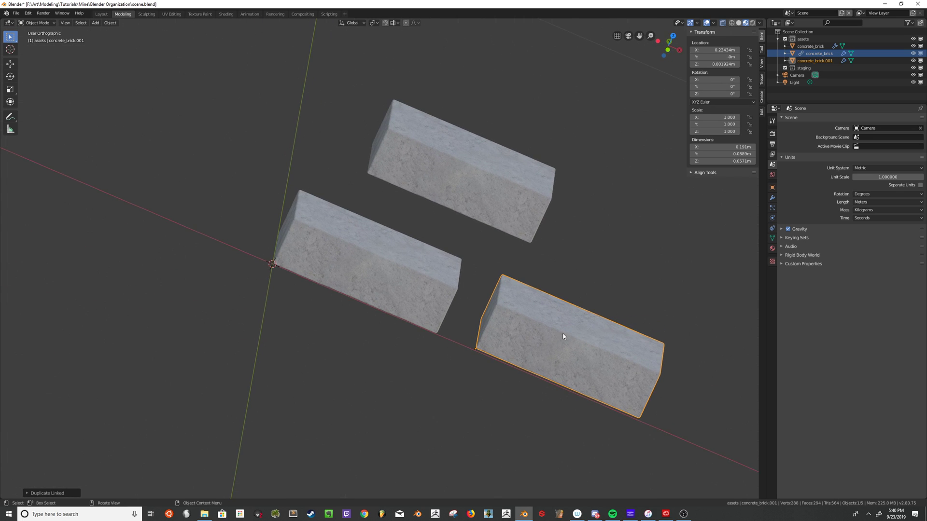
{"action": "middle_click_drag", "start_coordinate": [584, 323], "coordinate": [426, 274]}
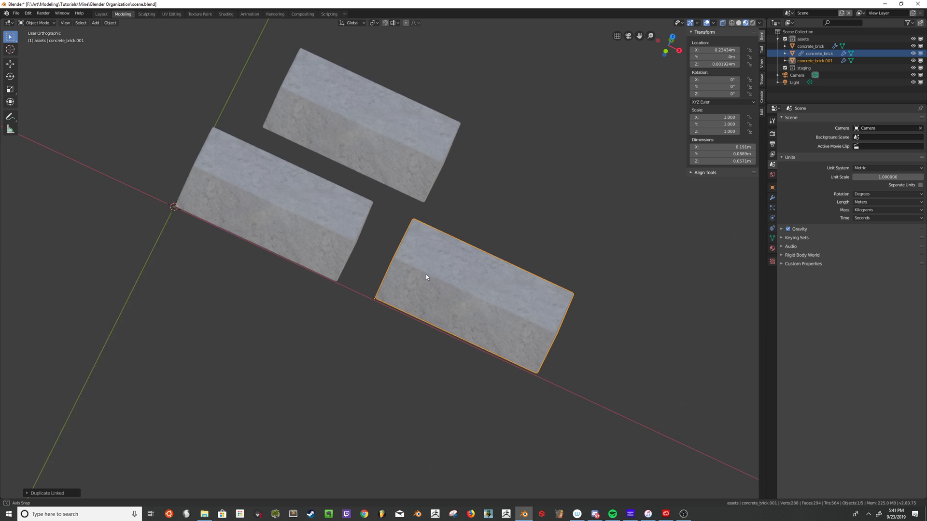
Step: Select each lower brick in turn, trying a move and a rotation without applying either
{"action": "left_click", "coordinate": [324, 226]}
{"action": "left_click", "coordinate": [519, 305]}
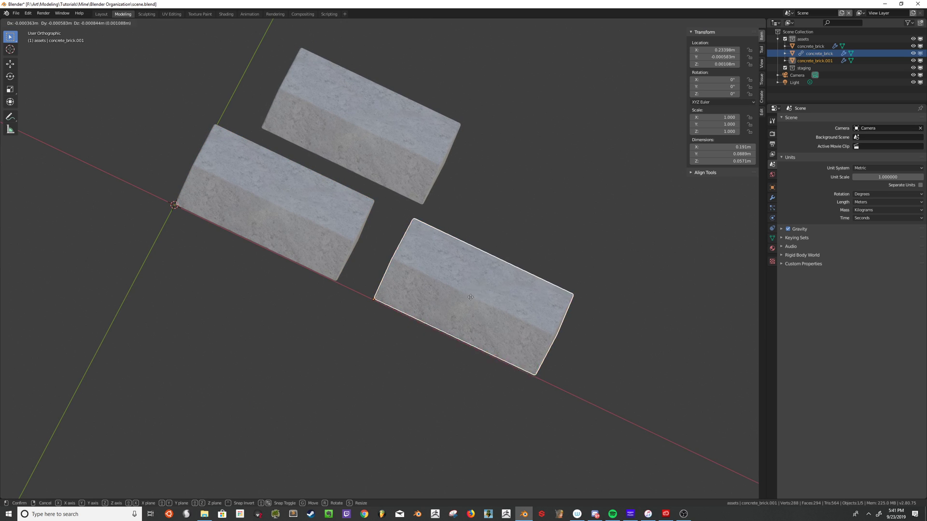
{"action": "key", "text": "g"}
{"action": "key", "text": "Escape"}
{"action": "middle_click_drag", "start_coordinate": [554, 268], "coordinate": [574, 218]}
{"action": "left_click", "coordinate": [306, 256]}
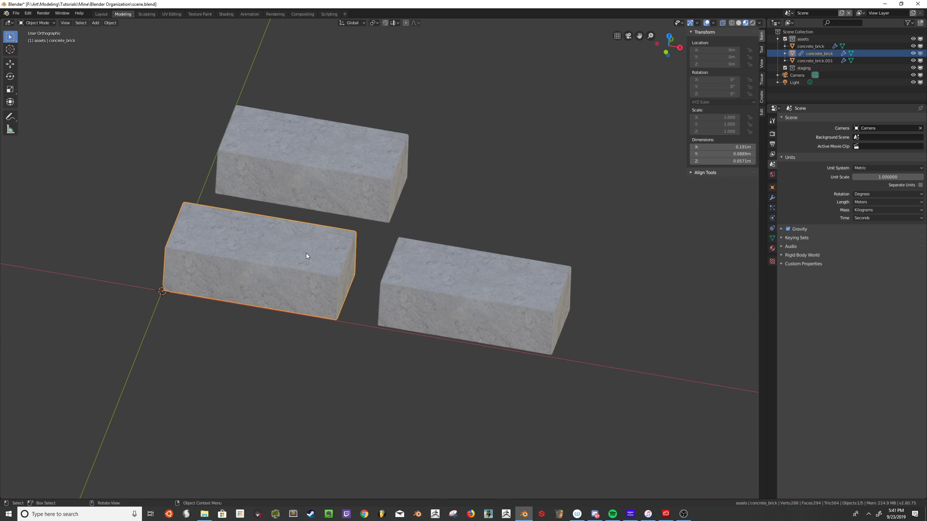
{"action": "left_click", "coordinate": [452, 283]}
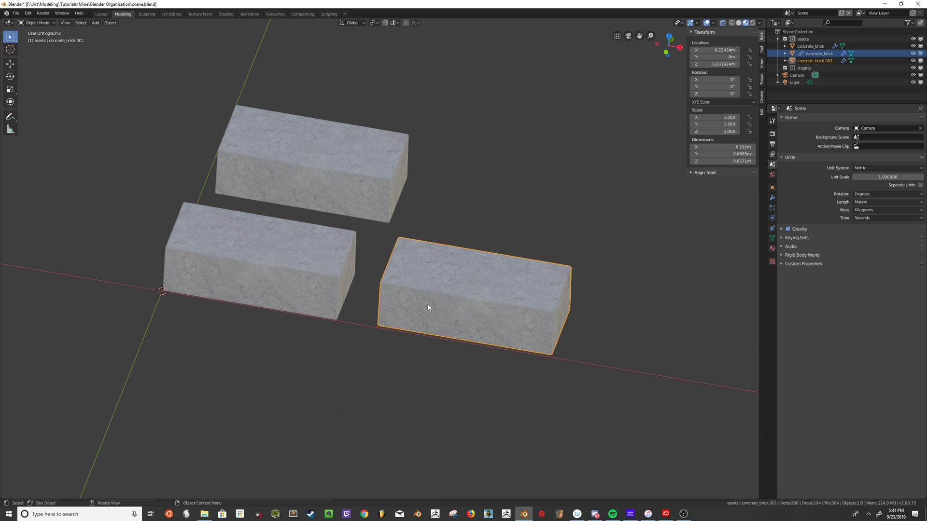
{"action": "key", "text": "r"}
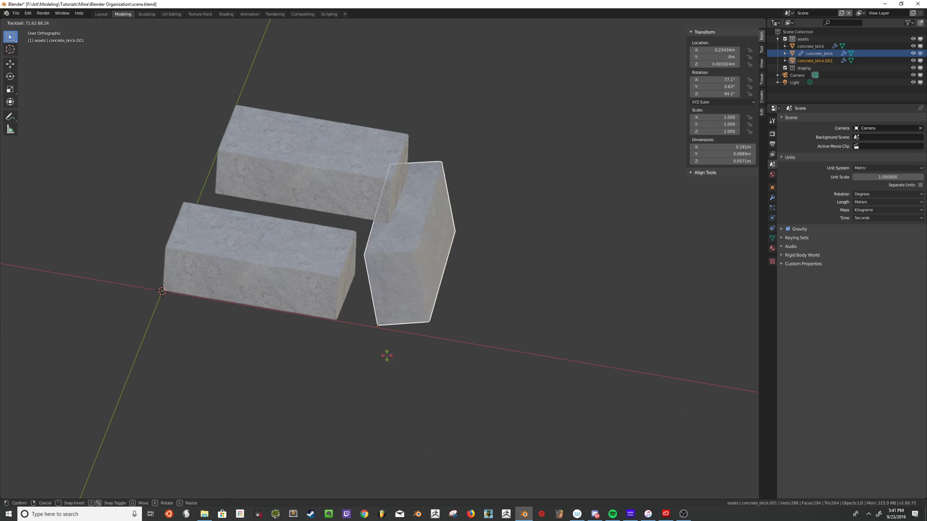
{"action": "key", "text": "Escape"}
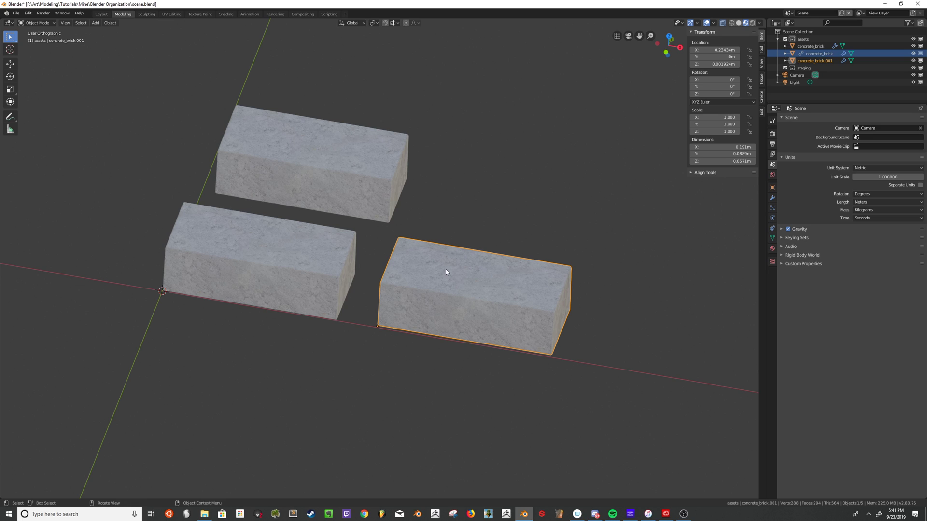
Step: Check the duplicate brick's Bevel modifier settings and browse the add-modifier list
{"action": "left_click", "coordinate": [772, 198]}
{"action": "left_click", "coordinate": [811, 136]}
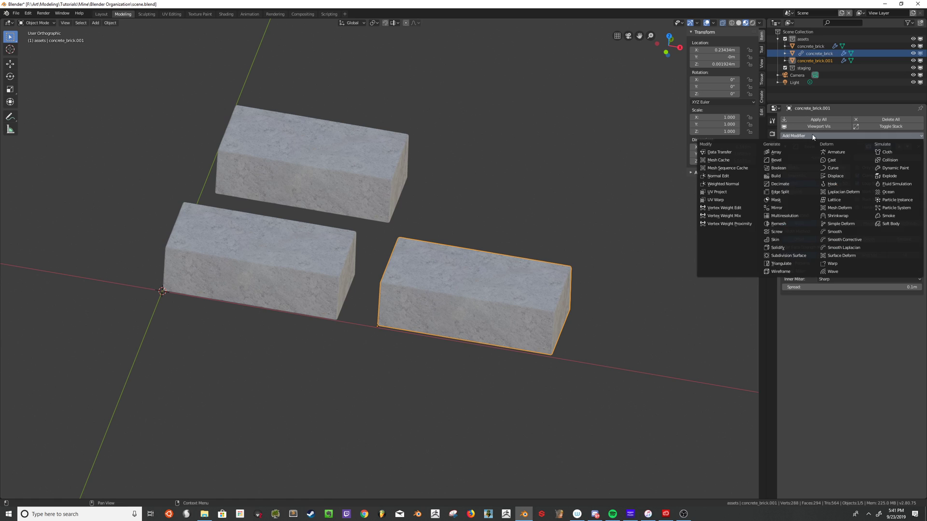
{"action": "right_click", "coordinate": [597, 189]}
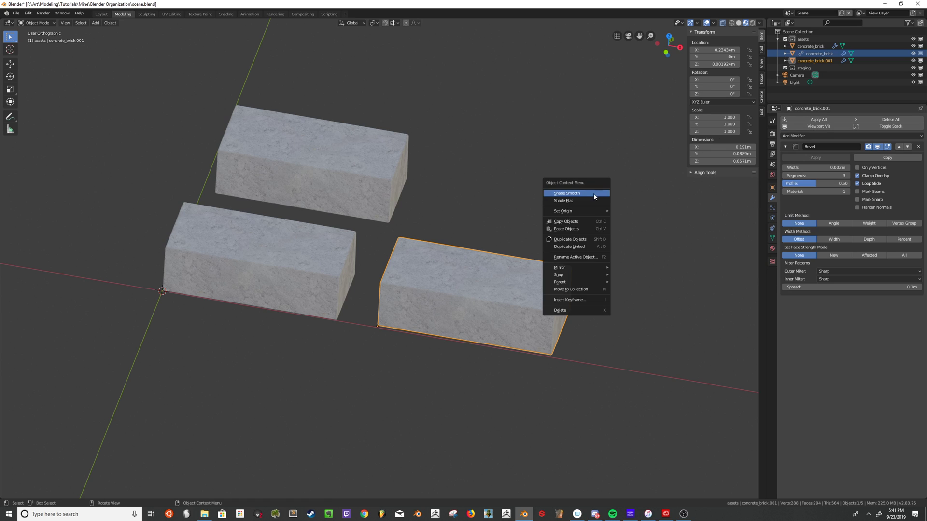
Step: Select the three bricks in turn, return to front view, and save scene.blend
{"action": "left_click", "coordinate": [410, 164]}
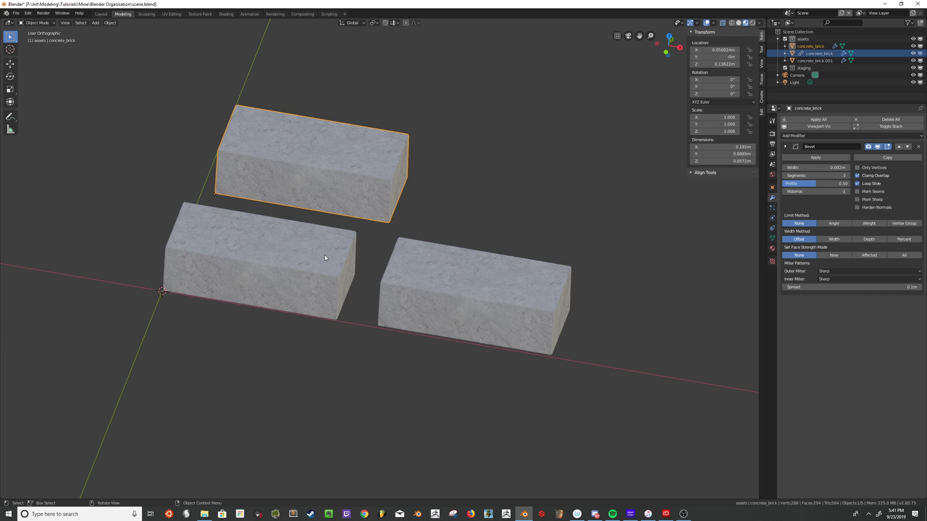
{"action": "left_click", "coordinate": [451, 178]}
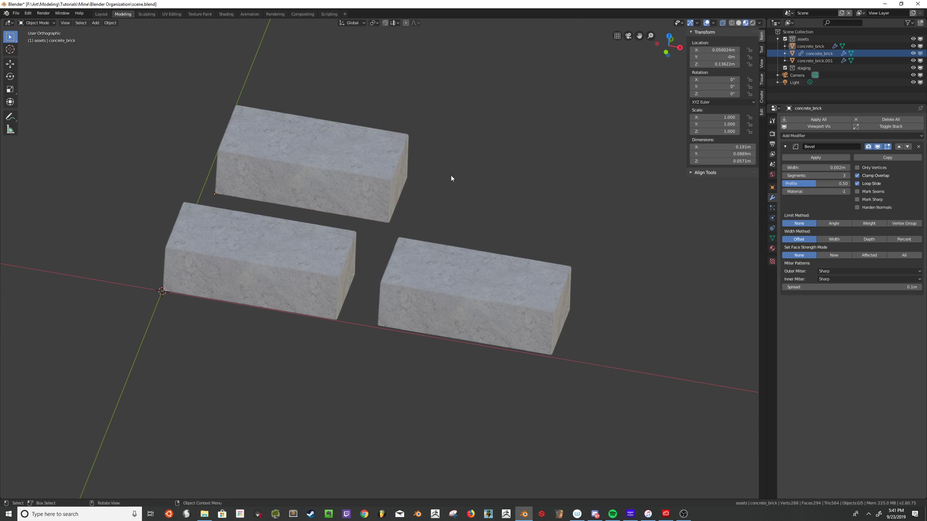
{"action": "left_click", "coordinate": [357, 149]}
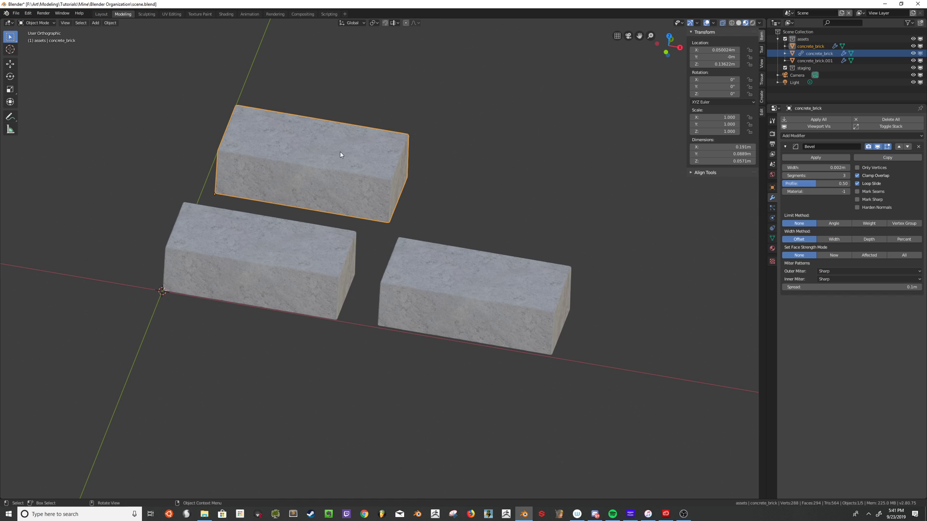
{"action": "left_click", "coordinate": [489, 279]}
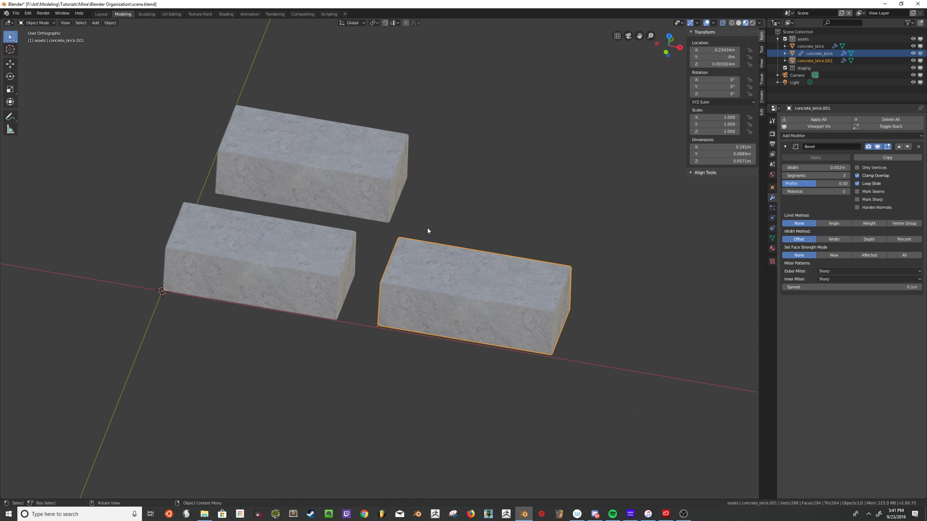
{"action": "left_click", "coordinate": [280, 274]}
{"action": "key", "text": "KP_1"}
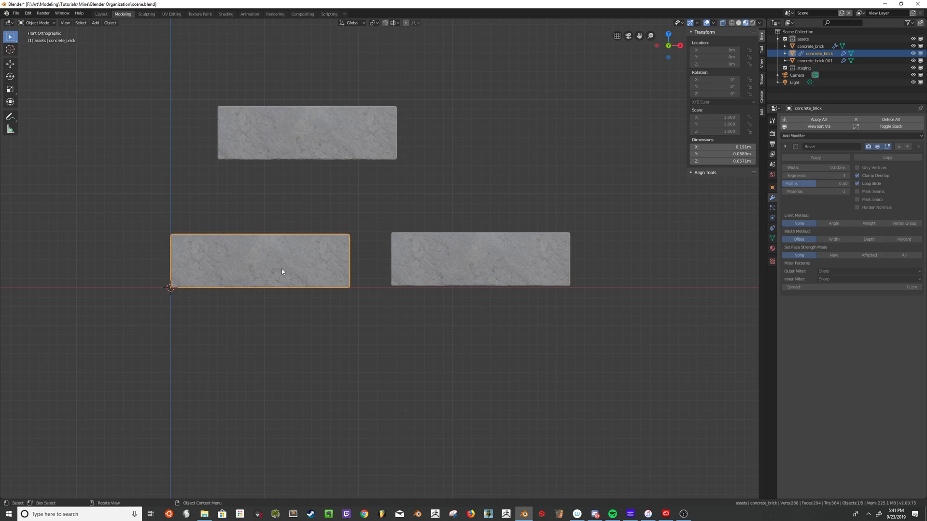
{"action": "key", "text": "ctrl+s"}
Step: Open brick.blend from recent files and take a closer look at the brick
{"action": "left_click", "coordinate": [16, 15]}
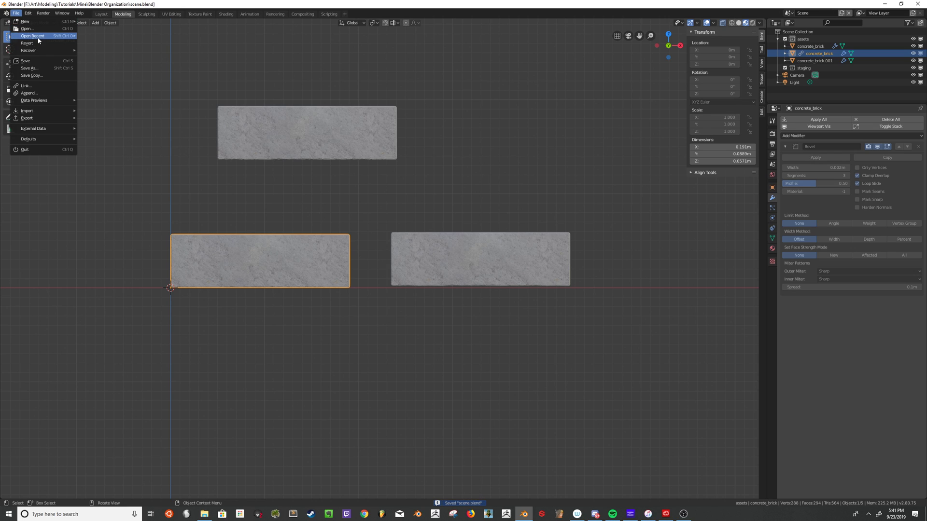
{"action": "mouse_move", "coordinate": [39, 36]}
{"action": "left_click", "coordinate": [102, 43]}
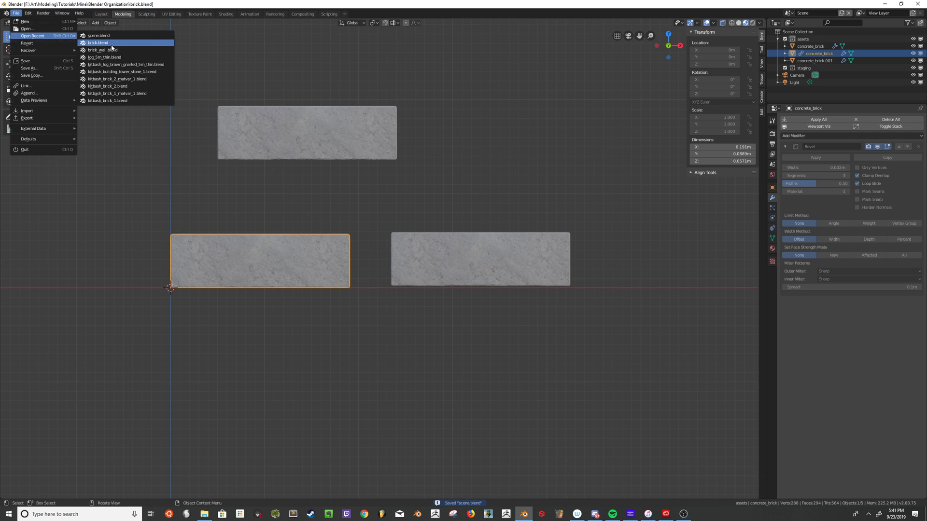
{"action": "middle_click_drag", "start_coordinate": [546, 213], "coordinate": [425, 234], "text": "shift"}
{"action": "scroll", "coordinate": [404, 233], "scroll_direction": "up", "scroll_amount": 2}
Step: In front view, raise the brick's top-right vertex along Z to slope its top
{"action": "key", "text": "Tab"}
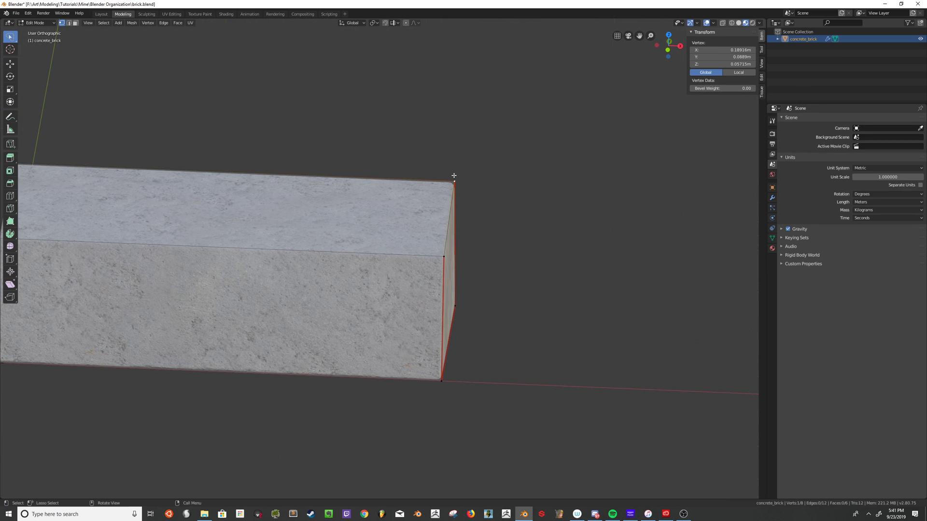
{"action": "key", "text": "KP_1"}
{"action": "middle_click_drag", "start_coordinate": [454, 178], "coordinate": [464, 125]}
{"action": "key", "text": "KP_1"}
{"action": "scroll", "coordinate": [487, 184], "scroll_direction": "down", "scroll_amount": 5}
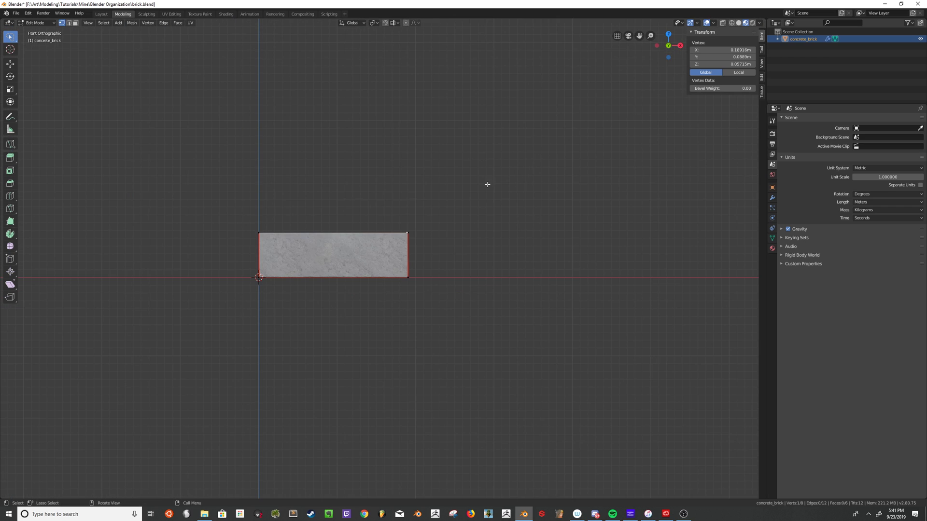
{"action": "key", "text": "g"}
{"action": "key", "text": "z"}
{"action": "left_click", "coordinate": [476, 114]}
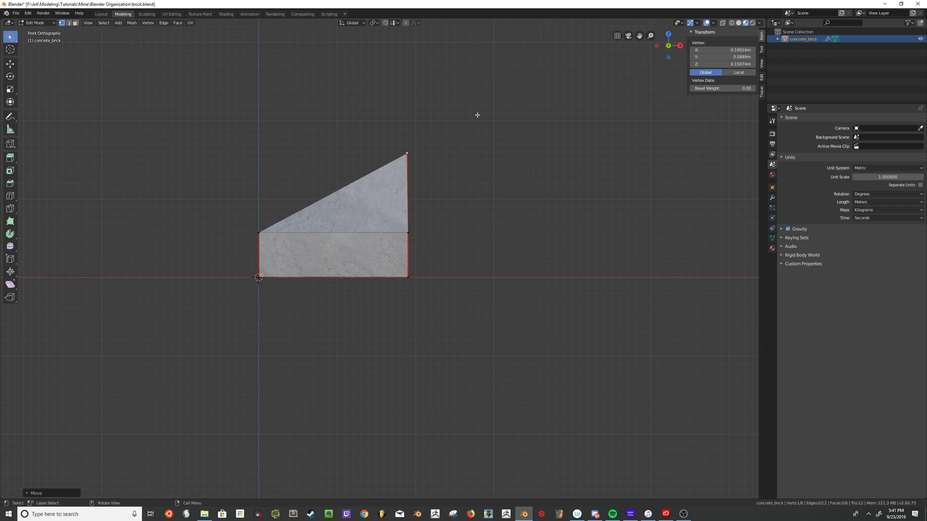
{"action": "key", "text": "Tab"}
Step: Check the sloped brick in 3D and save brick.blend
{"action": "middle_click_drag", "start_coordinate": [356, 153], "coordinate": [318, 198]}
{"action": "key", "text": "ctrl+s"}
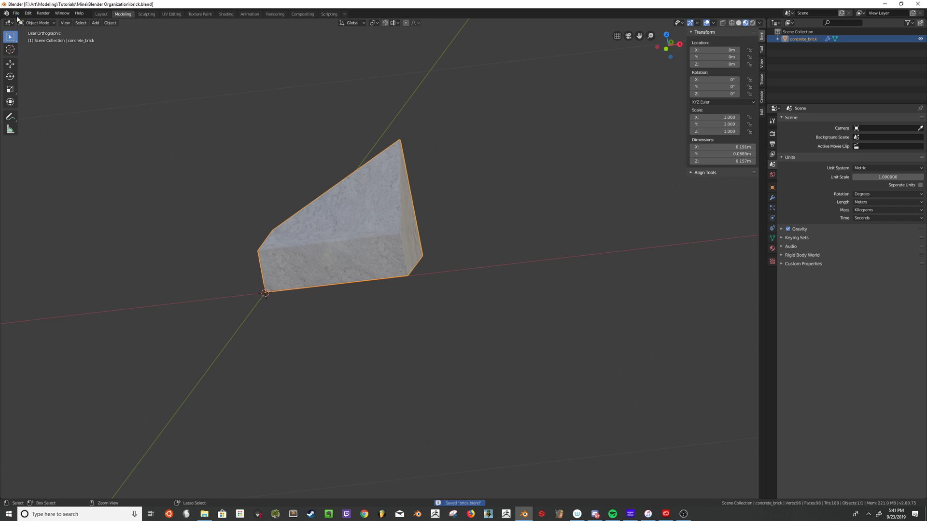
{"action": "left_click", "coordinate": [16, 13]}
Step: Reopen scene.blend from recent files and view the updated bricks in perspective
{"action": "mouse_move", "coordinate": [32, 36]}
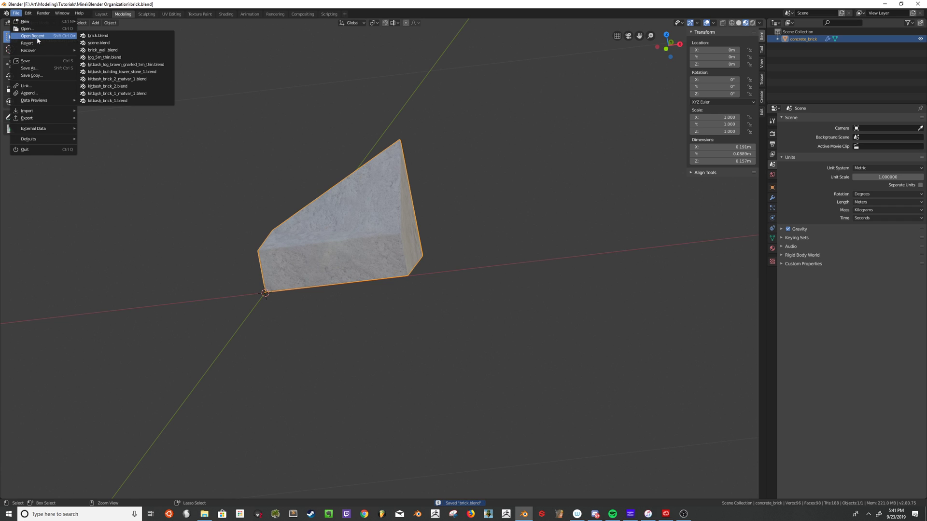
{"action": "left_click", "coordinate": [103, 43]}
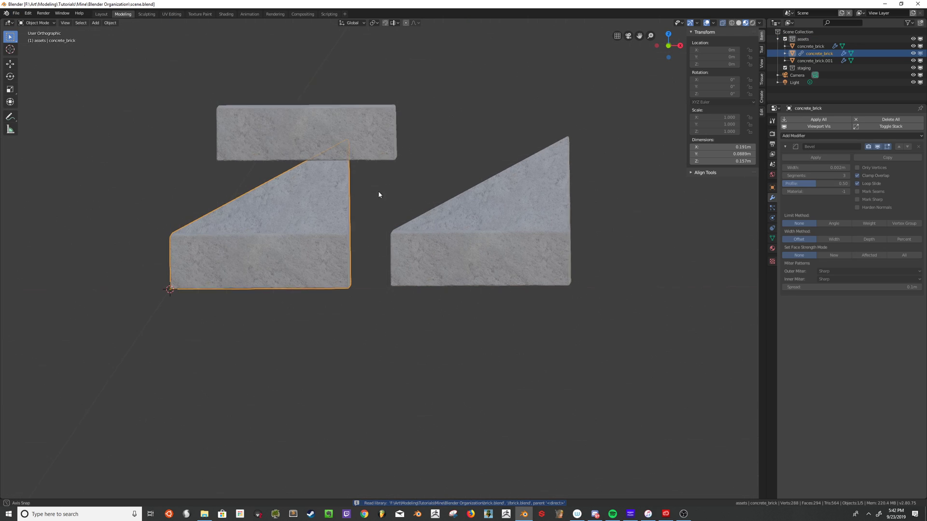
{"action": "middle_click_drag", "start_coordinate": [378, 197], "coordinate": [313, 224]}
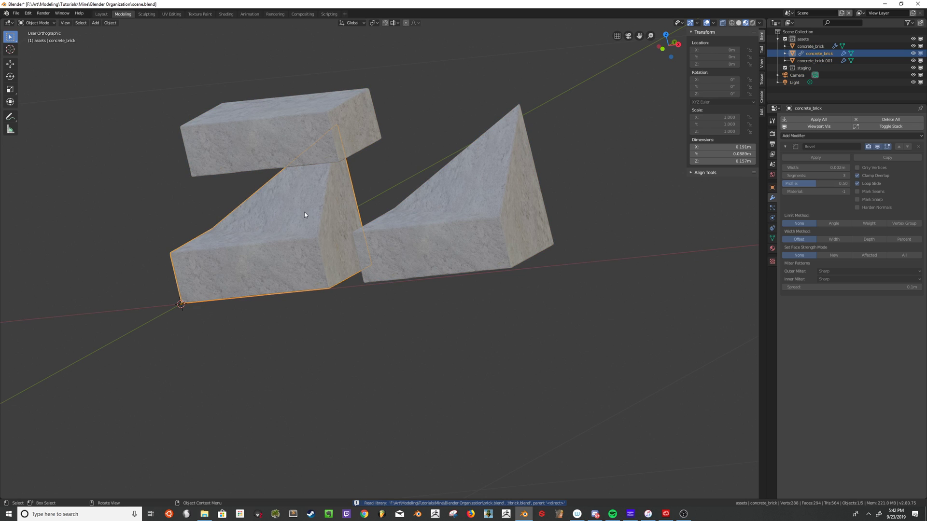
Step: Delete the top brick and the right-hand brick, keeping only the linked concrete_brick
{"action": "left_click", "coordinate": [517, 183]}
{"action": "middle_click_drag", "start_coordinate": [517, 184], "coordinate": [527, 172]}
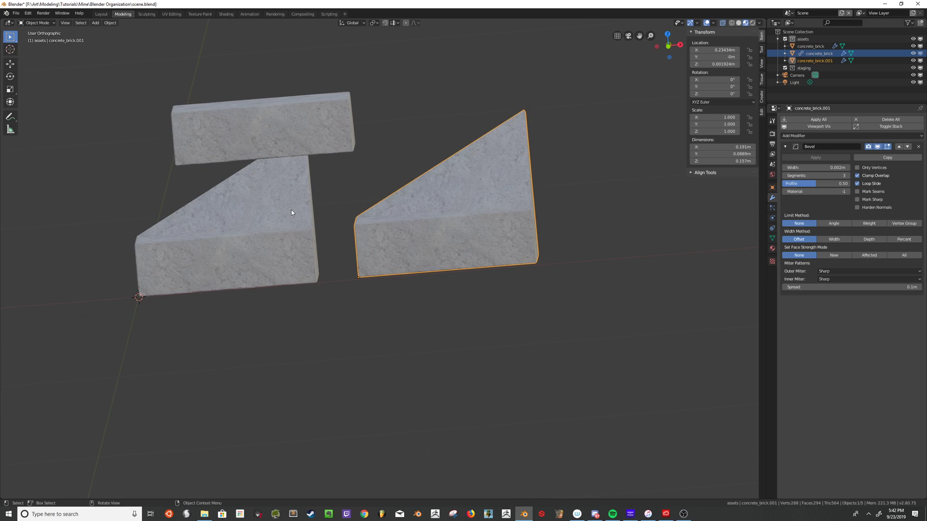
{"action": "left_click", "coordinate": [302, 109]}
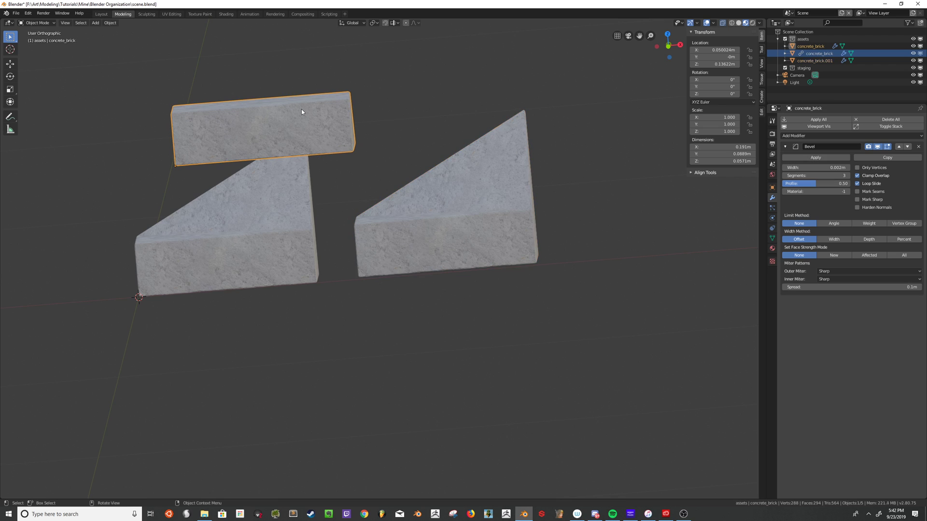
{"action": "middle_click_drag", "start_coordinate": [301, 109], "coordinate": [278, 95]}
{"action": "key", "text": "x"}
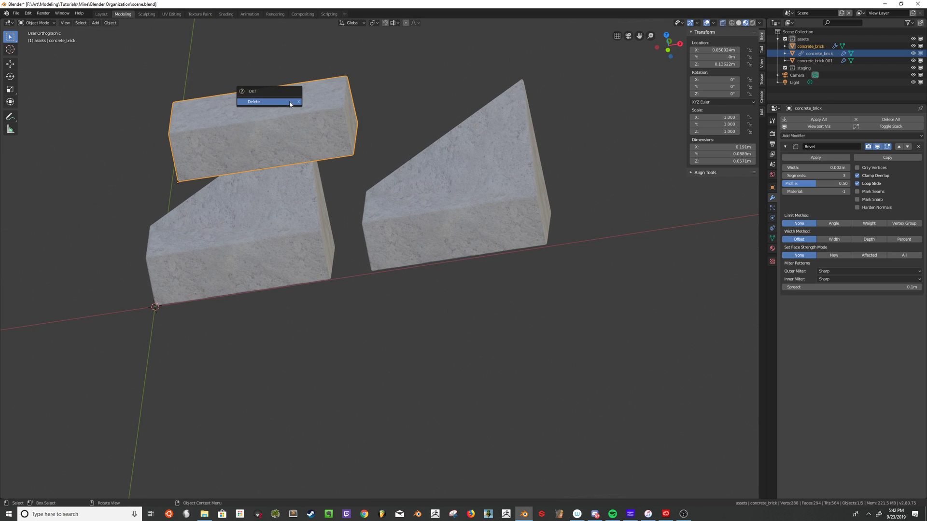
{"action": "left_click", "coordinate": [280, 99]}
{"action": "middle_click_drag", "start_coordinate": [317, 124], "coordinate": [351, 156]}
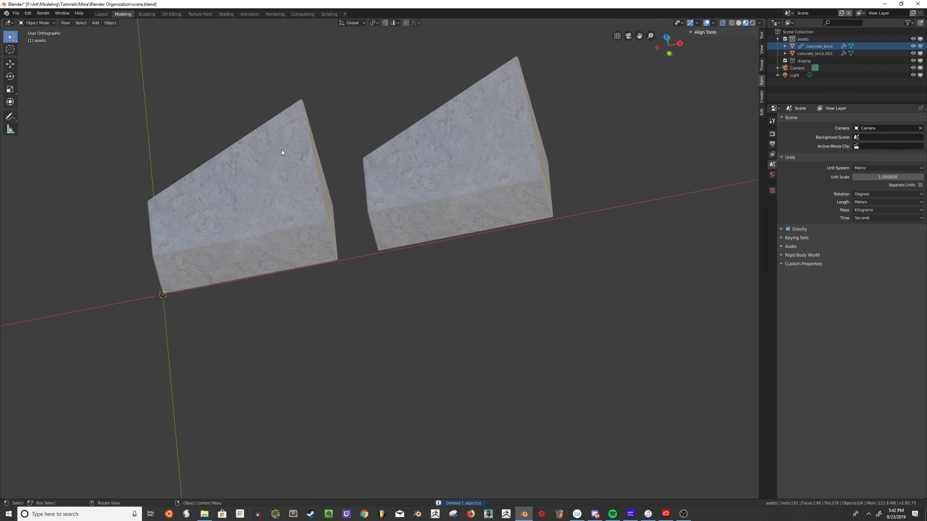
{"action": "middle_click_drag", "start_coordinate": [283, 151], "coordinate": [375, 182]}
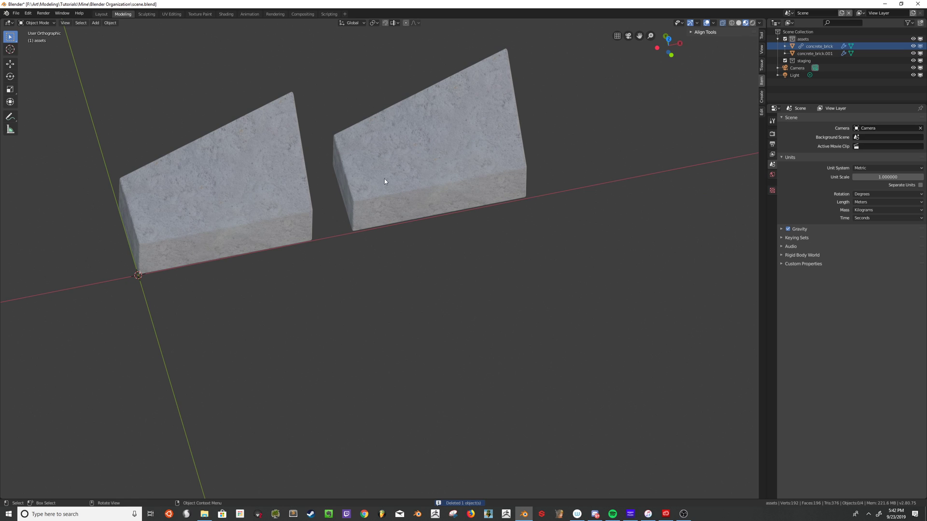
{"action": "left_click", "coordinate": [412, 154]}
{"action": "key", "text": "x"}
{"action": "left_click", "coordinate": [414, 153]}
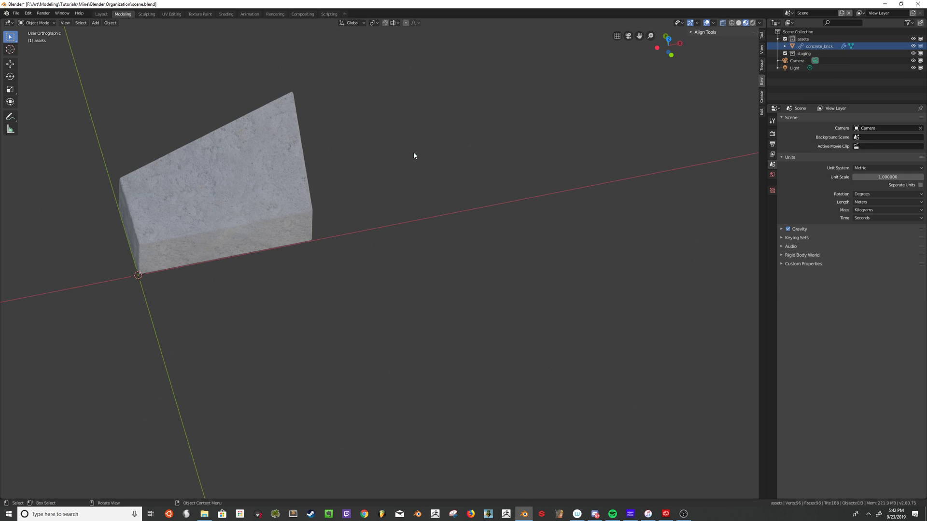
Step: Save scene.blend and reopen brick.blend from recent files
{"action": "key", "text": "ctrl+s"}
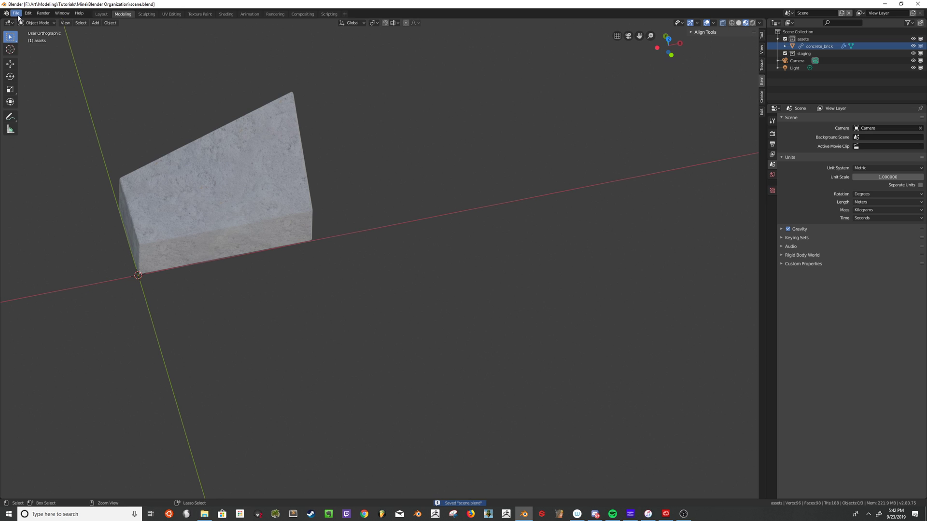
{"action": "left_click", "coordinate": [16, 13]}
{"action": "mouse_move", "coordinate": [32, 36]}
{"action": "left_click", "coordinate": [98, 42]}
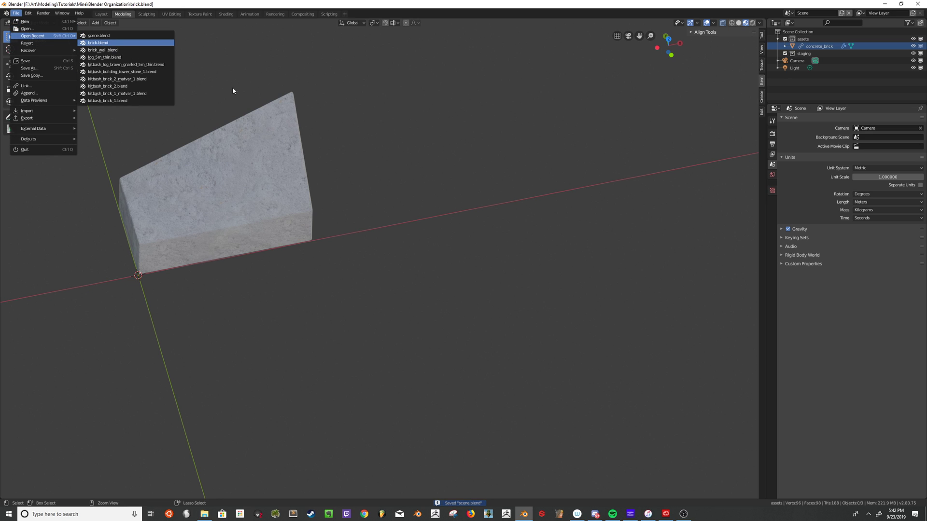
Step: With Vertex snapping on, lower the brick's raised top vertex along Z to restore a flat box
{"action": "key", "text": "Tab"}
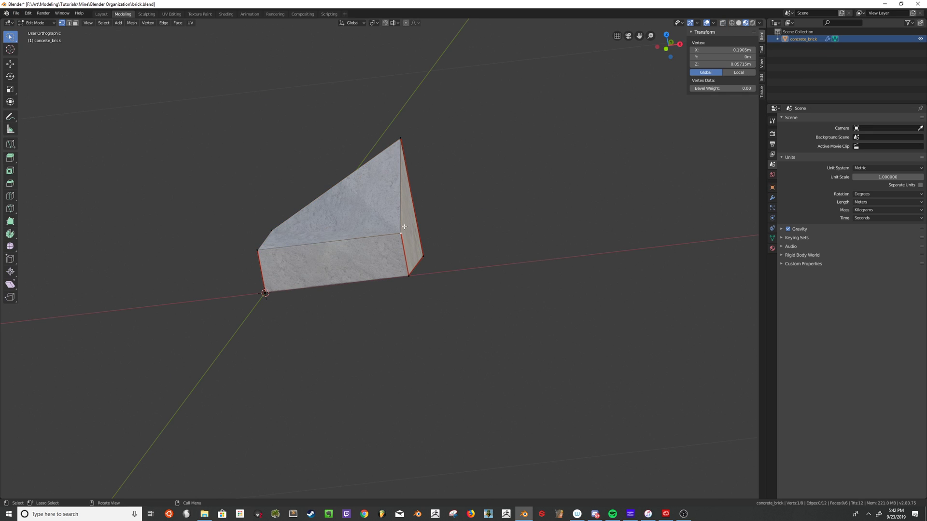
{"action": "left_click", "coordinate": [389, 130]}
{"action": "left_click", "coordinate": [398, 23]}
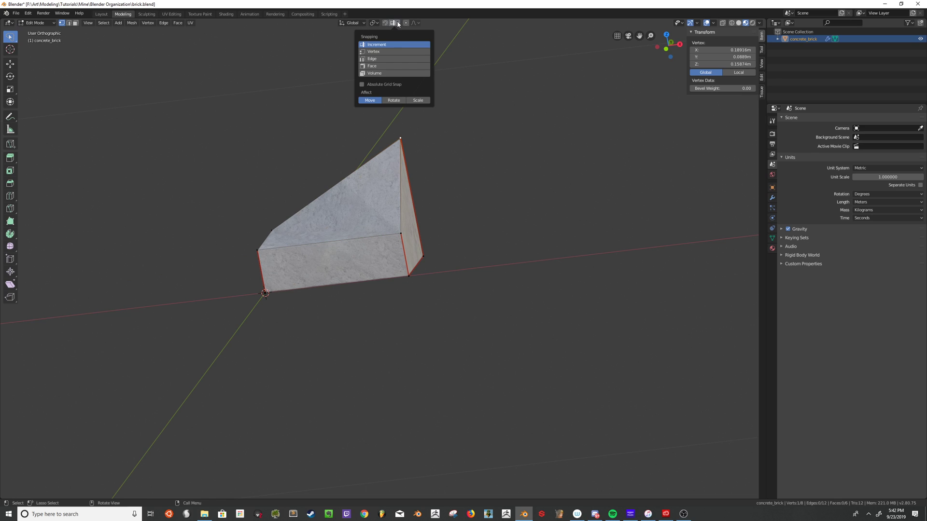
{"action": "left_click", "coordinate": [388, 51]}
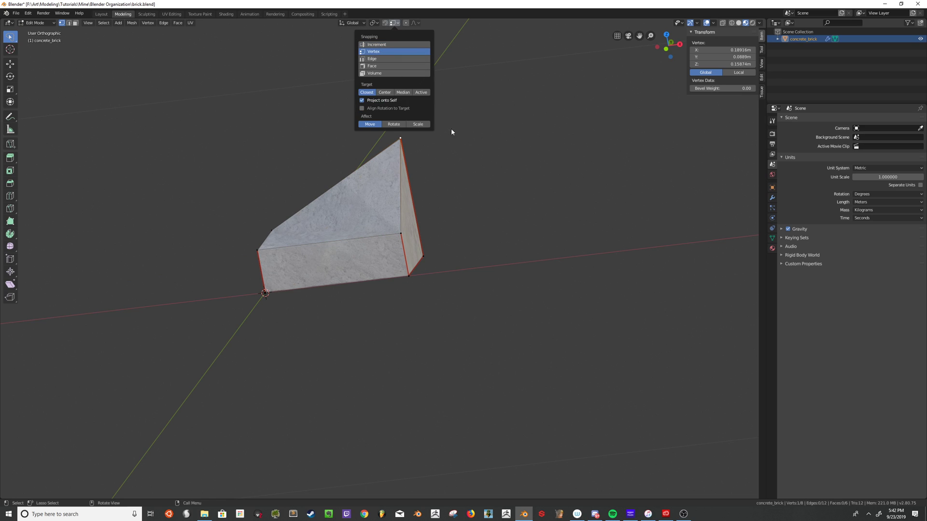
{"action": "key", "text": "shift+Tab"}
{"action": "key", "text": "g"}
{"action": "key", "text": "z"}
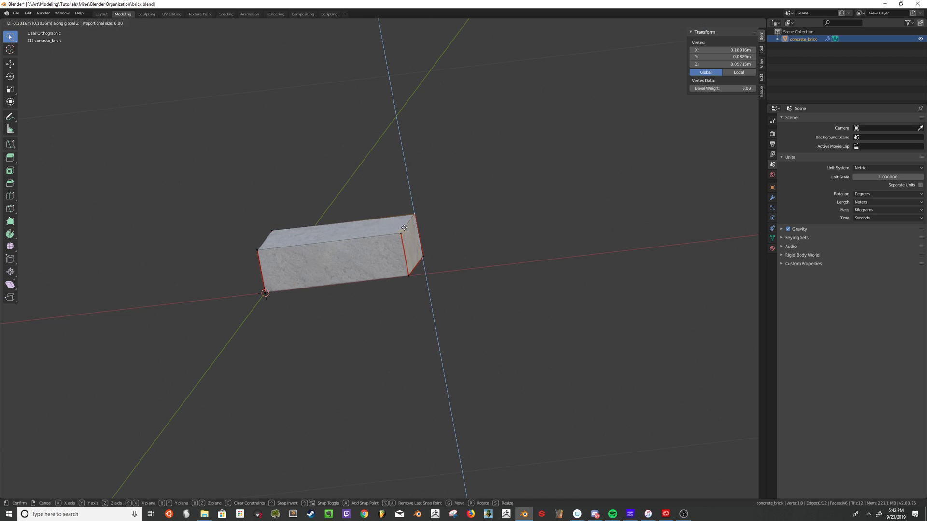
{"action": "left_click", "coordinate": [402, 232]}
{"action": "key", "text": "Tab"}
Step: Save brick.blend and reopen scene.blend from recent files
{"action": "key", "text": "ctrl+s"}
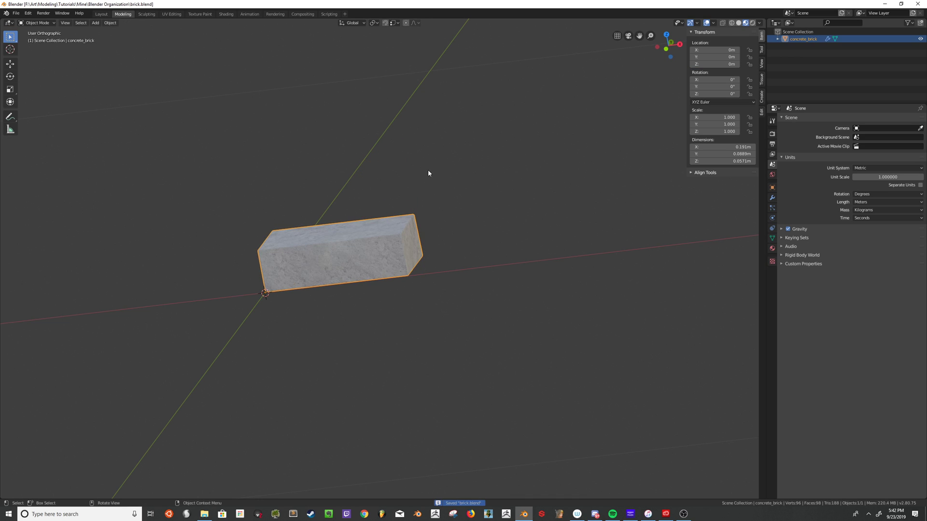
{"action": "left_click", "coordinate": [16, 13]}
{"action": "mouse_move", "coordinate": [34, 36]}
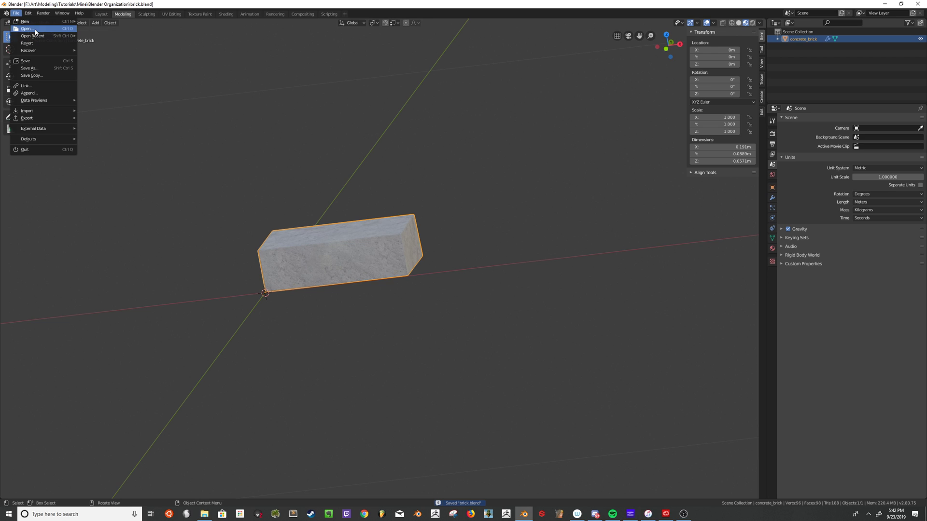
{"action": "left_click", "coordinate": [99, 43]}
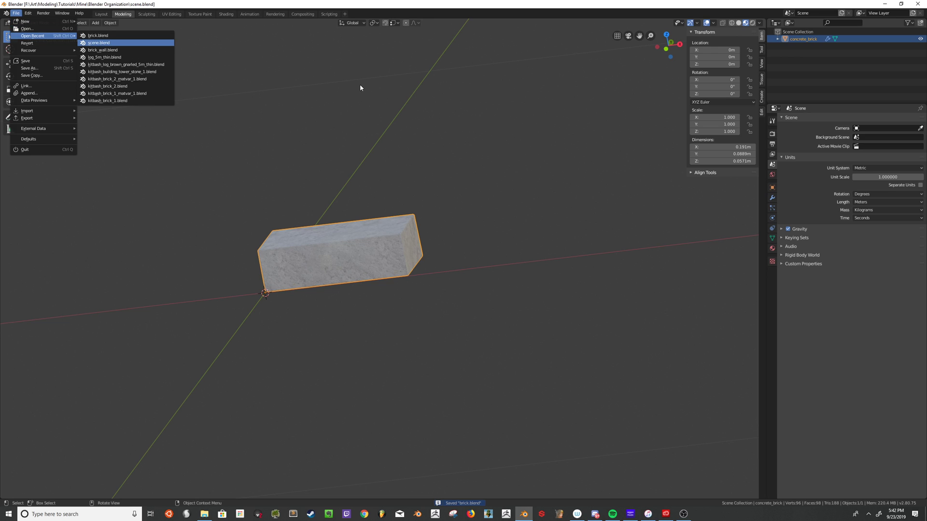
Step: Make an in-place linked duplicate of the brick, move it into staging, and hide assets
{"action": "scroll", "coordinate": [319, 118], "scroll_direction": "down", "scroll_amount": 3}
{"action": "key", "text": "KP_1"}
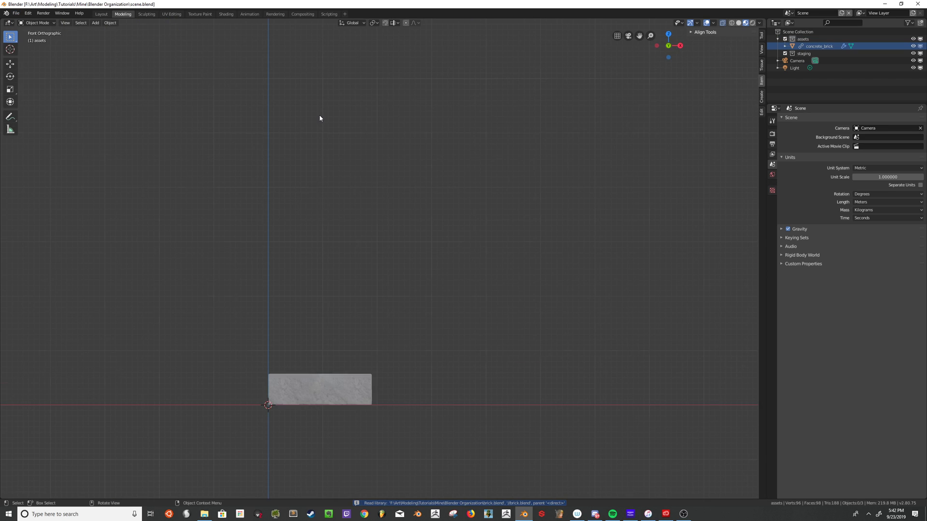
{"action": "scroll", "coordinate": [425, 391], "scroll_direction": "up", "scroll_amount": 3}
{"action": "middle_click_drag", "start_coordinate": [424, 391], "coordinate": [436, 215], "text": "shift"}
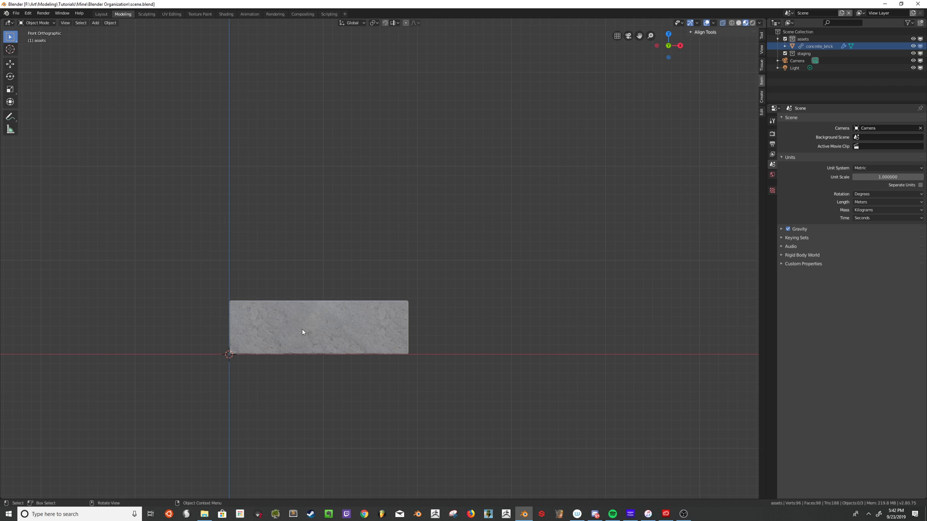
{"action": "left_click", "coordinate": [321, 319]}
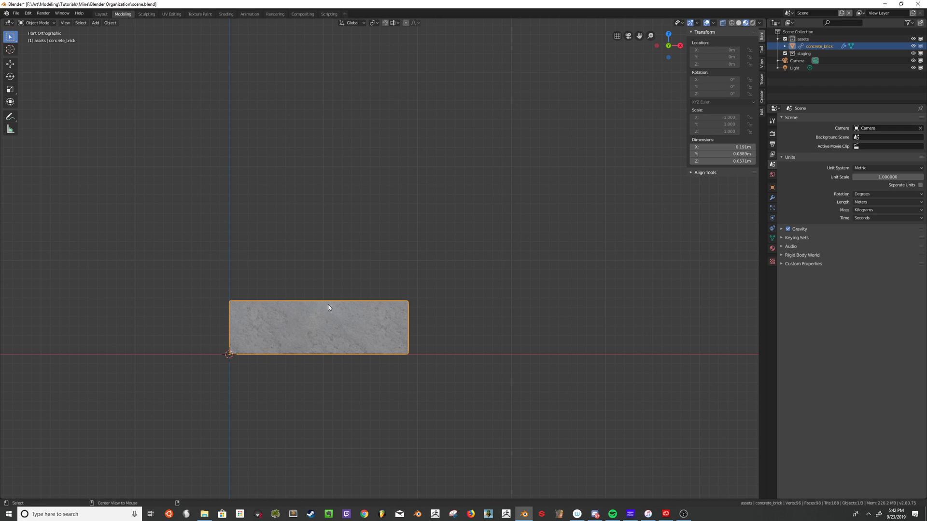
{"action": "key", "text": "alt+d"}
{"action": "key", "text": "Escape"}
{"action": "left_click_drag", "start_coordinate": [818, 46], "coordinate": [806, 62]}
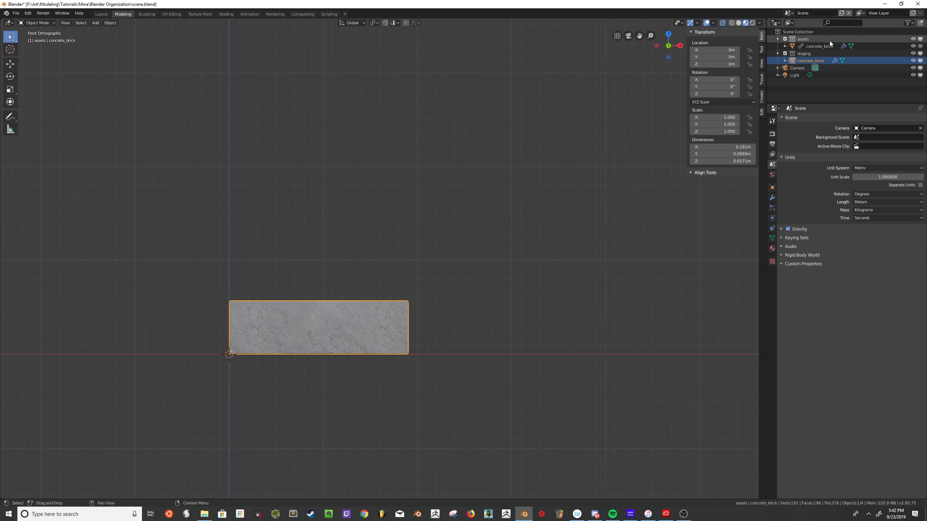
{"action": "left_click", "coordinate": [912, 39]}
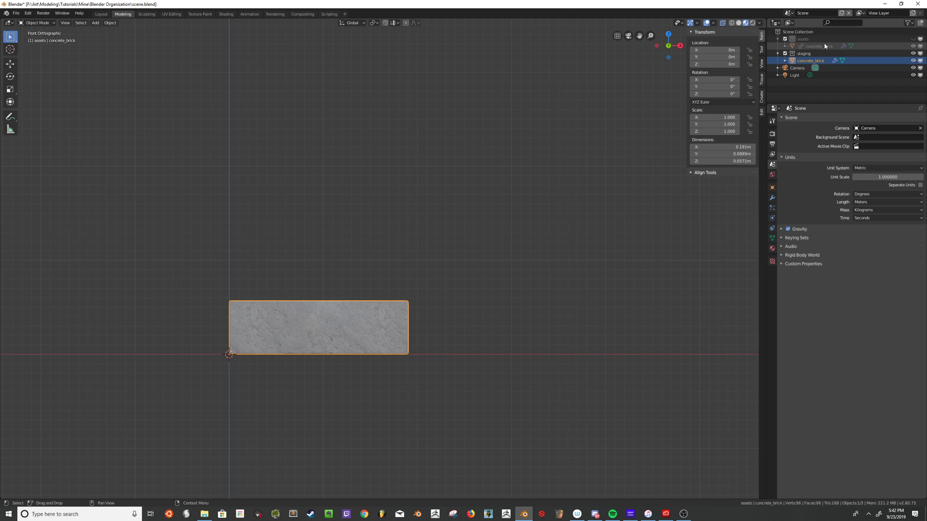
Step: Add two more brick copies along X, forming a row of three bricks
{"action": "key", "text": "a"}
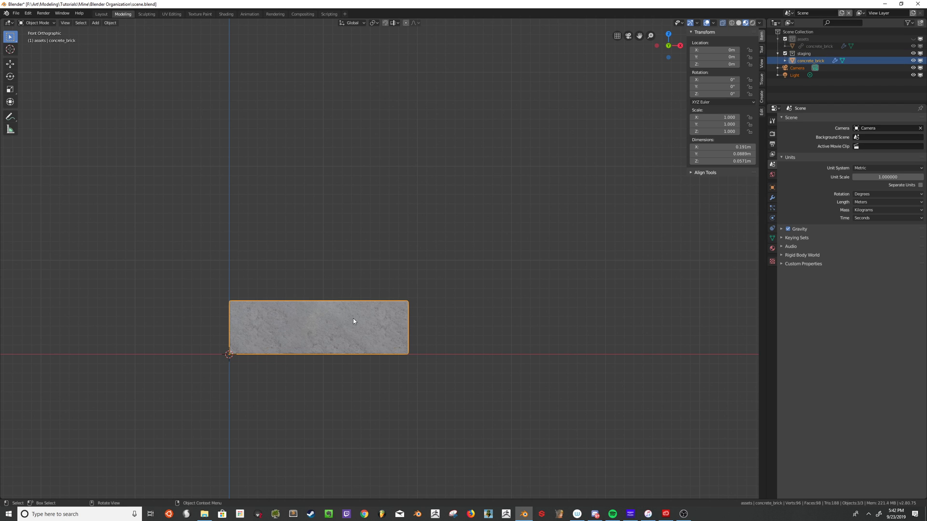
{"action": "scroll", "coordinate": [353, 319], "scroll_direction": "down", "scroll_amount": 3}
{"action": "key", "text": "shift+d"}
{"action": "key", "text": "x"}
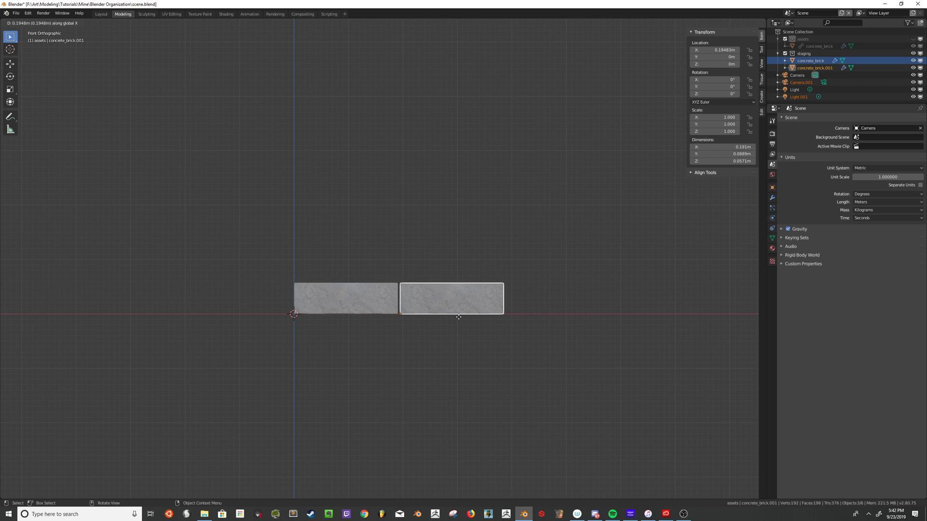
{"action": "left_click", "coordinate": [458, 317]}
{"action": "key", "text": "alt+d"}
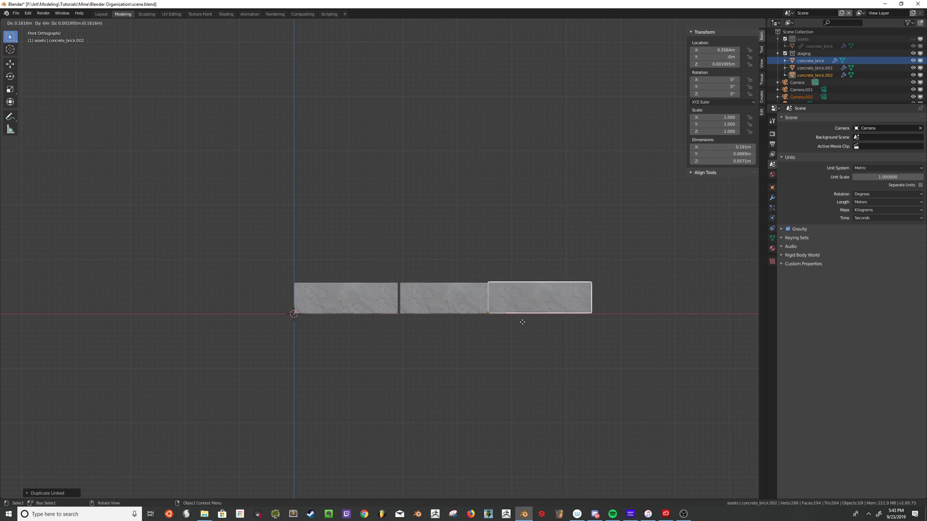
{"action": "key", "text": "x"}
{"action": "left_click", "coordinate": [538, 325]}
{"action": "middle_click_drag", "start_coordinate": [418, 240], "coordinate": [259, 207]}
Step: Via File > Link, link log_5m_thin from log_5m_thin.blend's Object folder in Blender Organization
{"action": "left_click", "coordinate": [16, 13]}
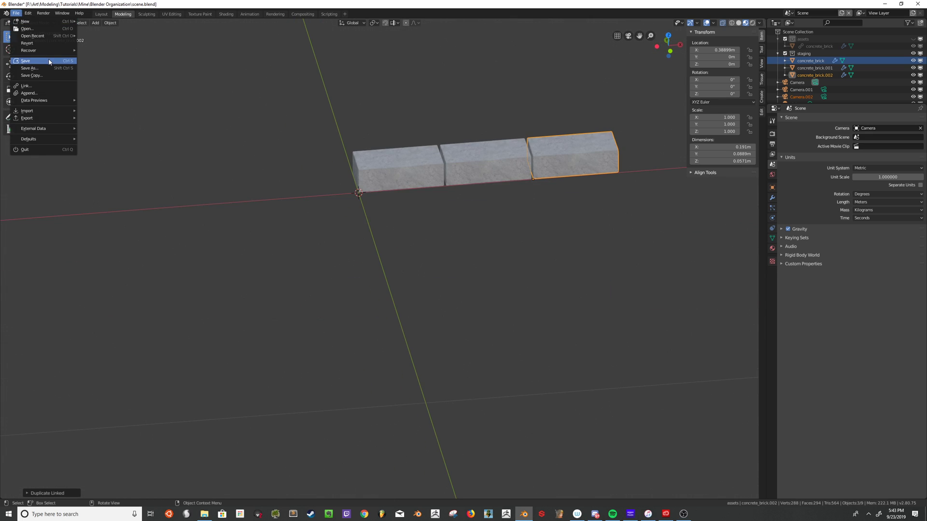
{"action": "left_click", "coordinate": [51, 88]}
{"action": "left_click", "coordinate": [38, 24]}
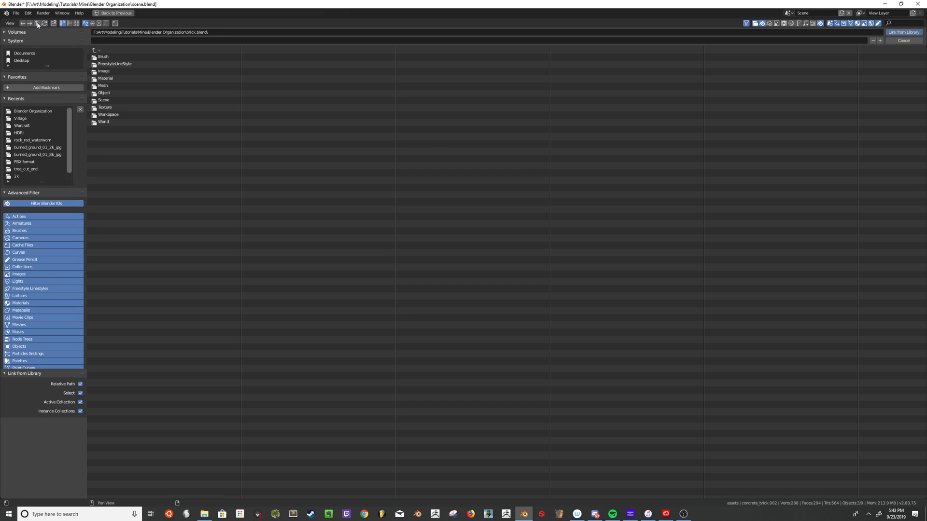
{"action": "left_click", "coordinate": [37, 23]}
{"action": "double_click", "coordinate": [114, 71]}
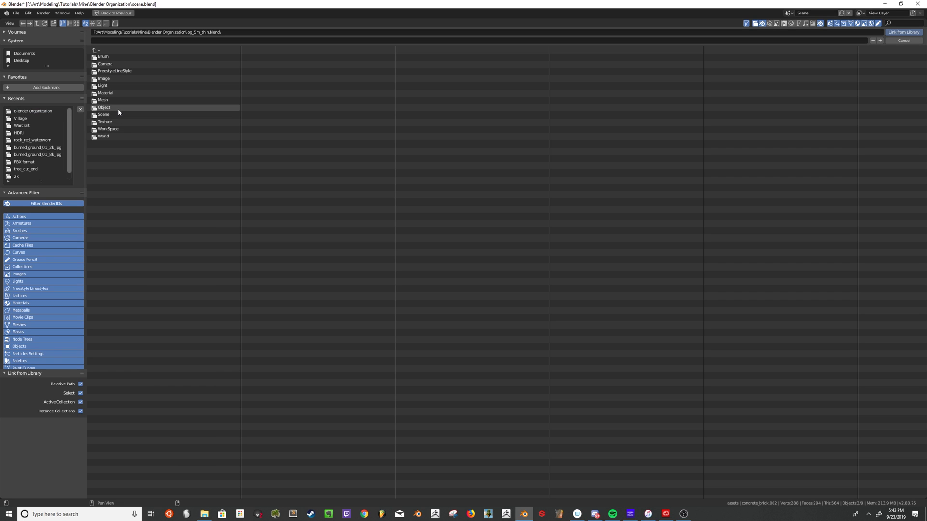
{"action": "double_click", "coordinate": [118, 109]}
{"action": "double_click", "coordinate": [109, 71]}
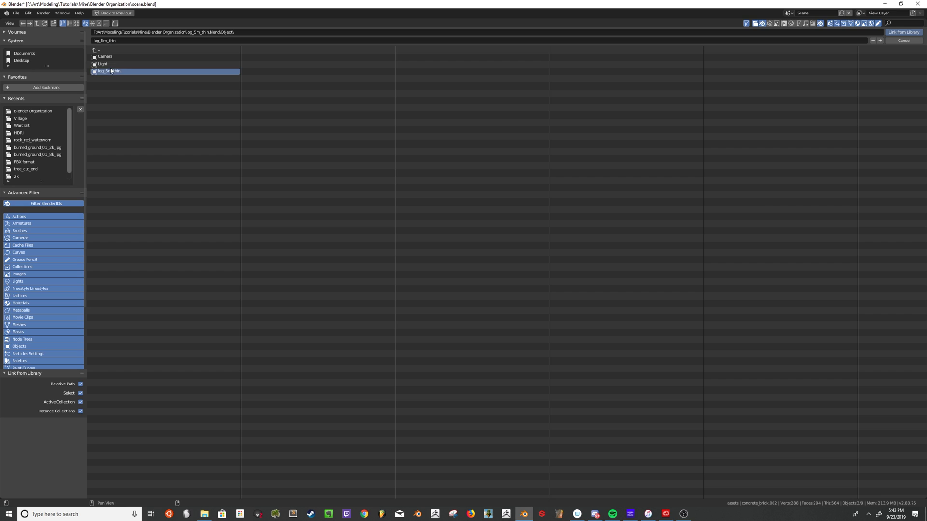
{"action": "scroll", "coordinate": [413, 136], "scroll_direction": "down", "scroll_amount": 7}
{"action": "scroll", "coordinate": [413, 136], "scroll_direction": "up", "scroll_amount": 4}
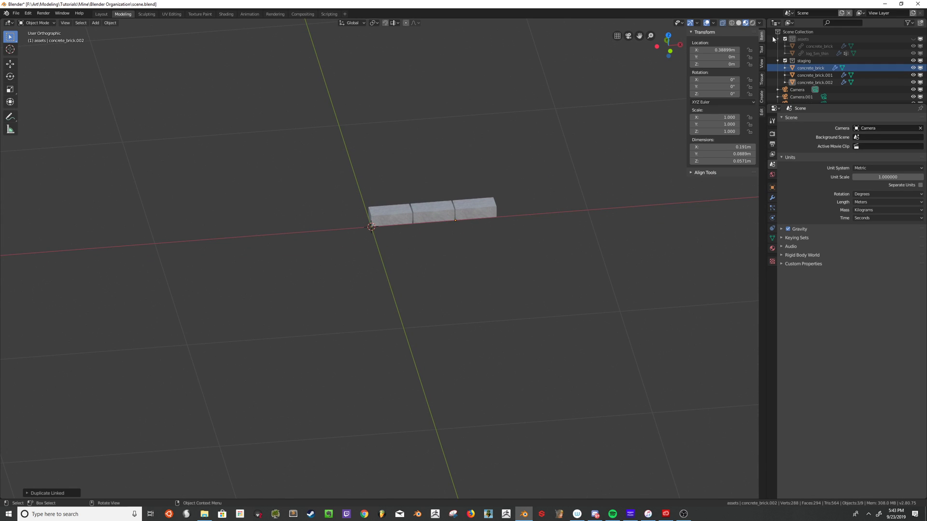
Step: Clear the log's scale, put a linked copy in the staging collection, and hide assets again
{"action": "left_click", "coordinate": [912, 39]}
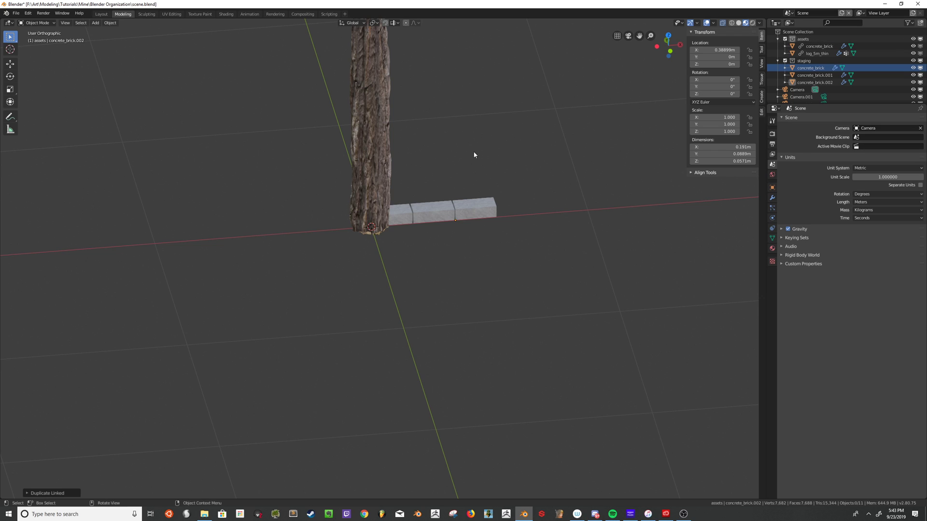
{"action": "left_click", "coordinate": [370, 126]}
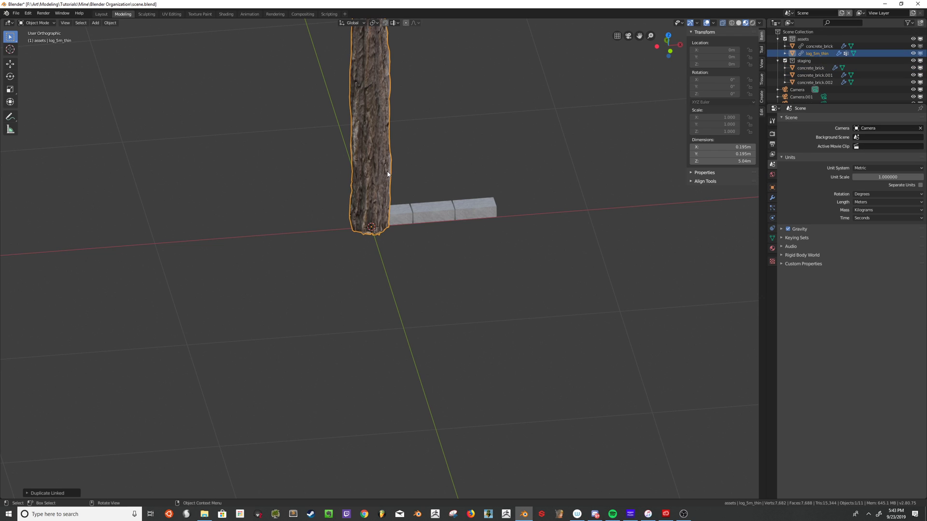
{"action": "key", "text": "alt+s"}
{"action": "key", "text": "alt+d"}
{"action": "key", "text": "Escape"}
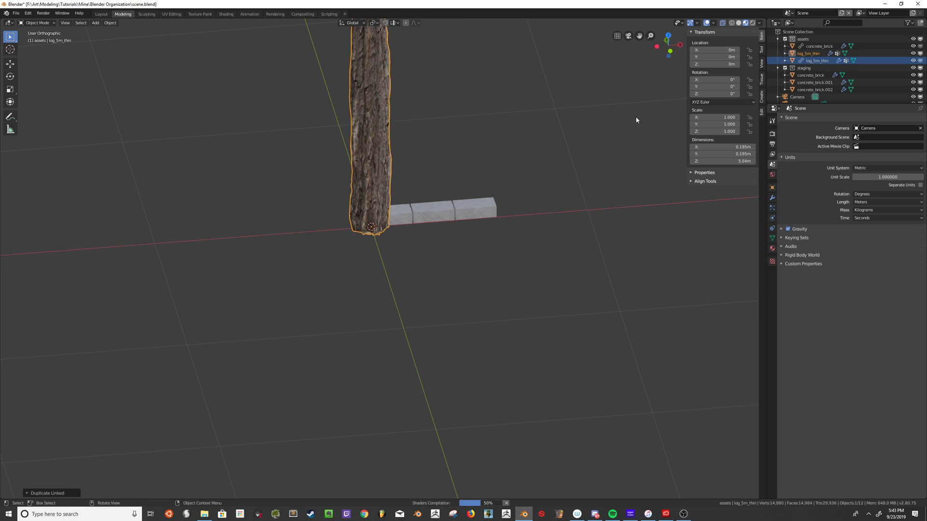
{"action": "left_click_drag", "start_coordinate": [812, 57], "coordinate": [813, 71]}
{"action": "left_click", "coordinate": [912, 39]}
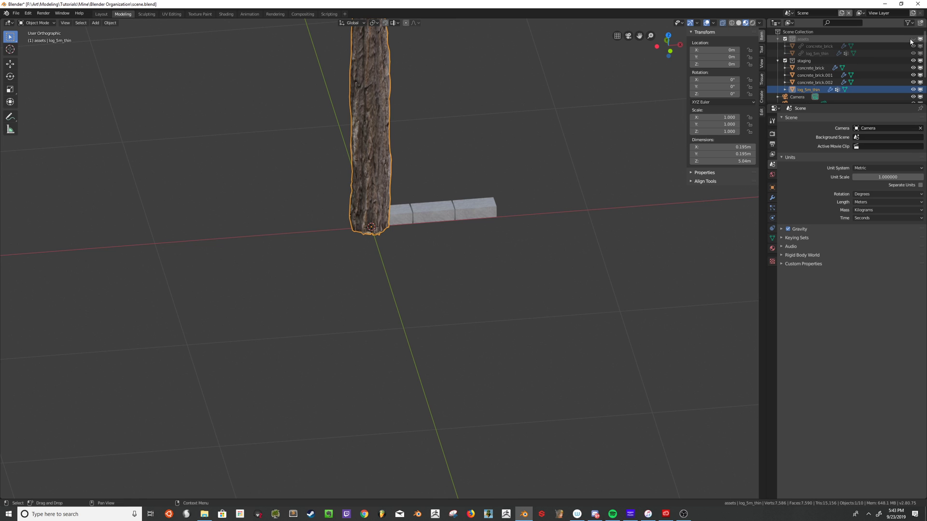
{"action": "scroll", "coordinate": [392, 155], "scroll_direction": "down", "scroll_amount": 4}
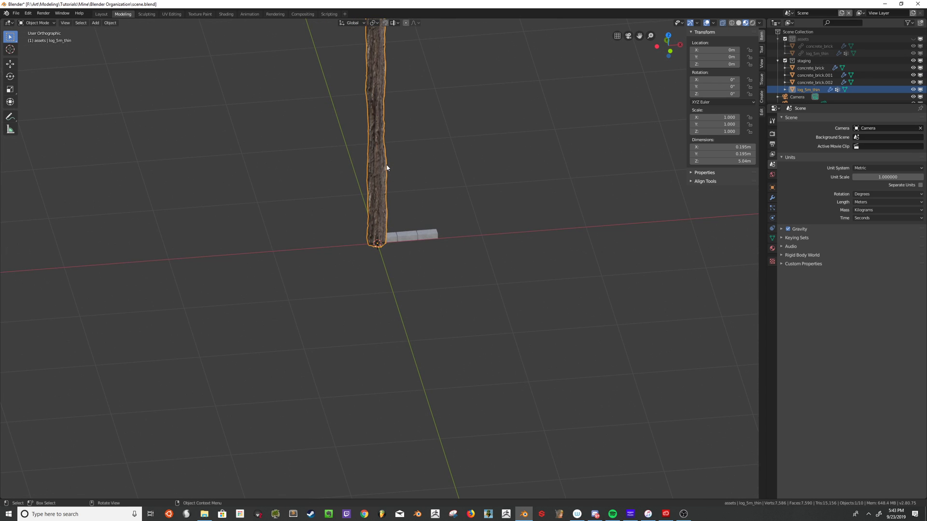
{"action": "scroll", "coordinate": [420, 147], "scroll_direction": "up", "scroll_amount": 3}
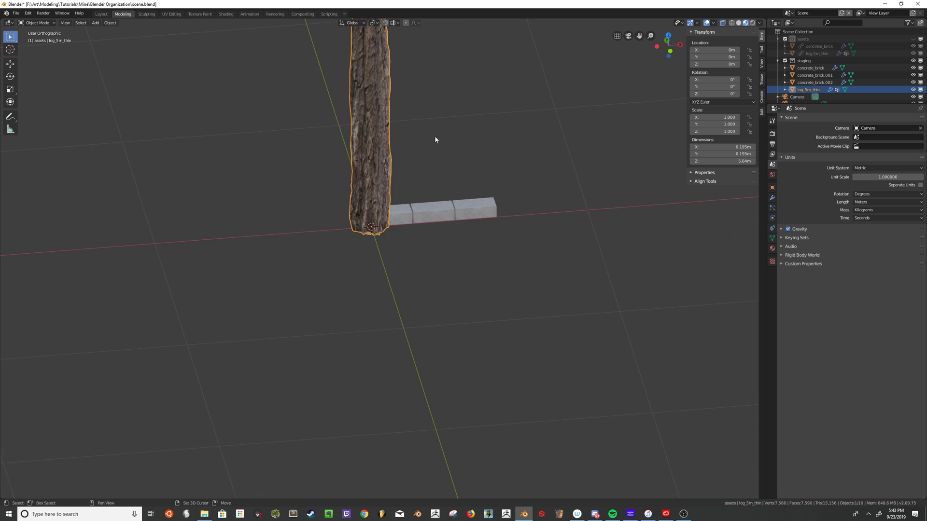
Step: Linked-duplicate the log, slide it along X to 0.677 m, and rotate it -43.1° about Z
{"action": "key", "text": "alt"}
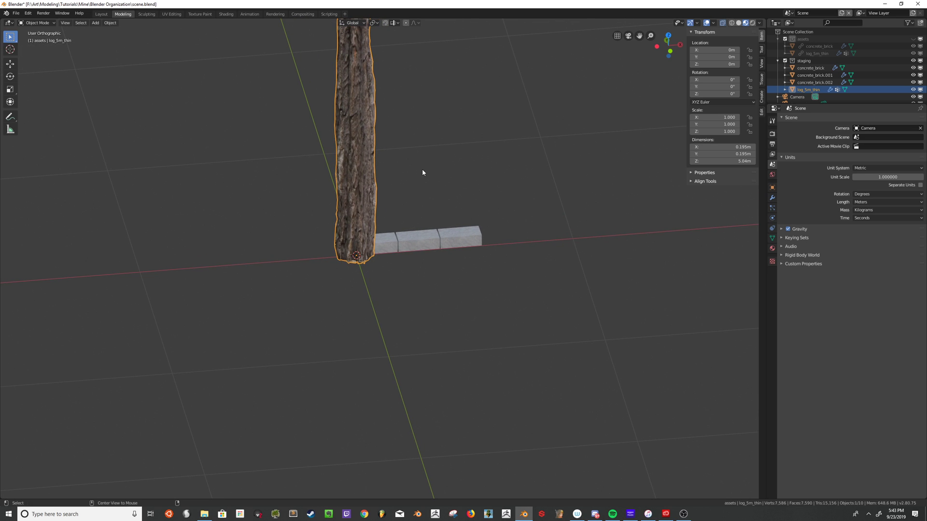
{"action": "key", "text": "alt+d"}
{"action": "key", "text": "x"}
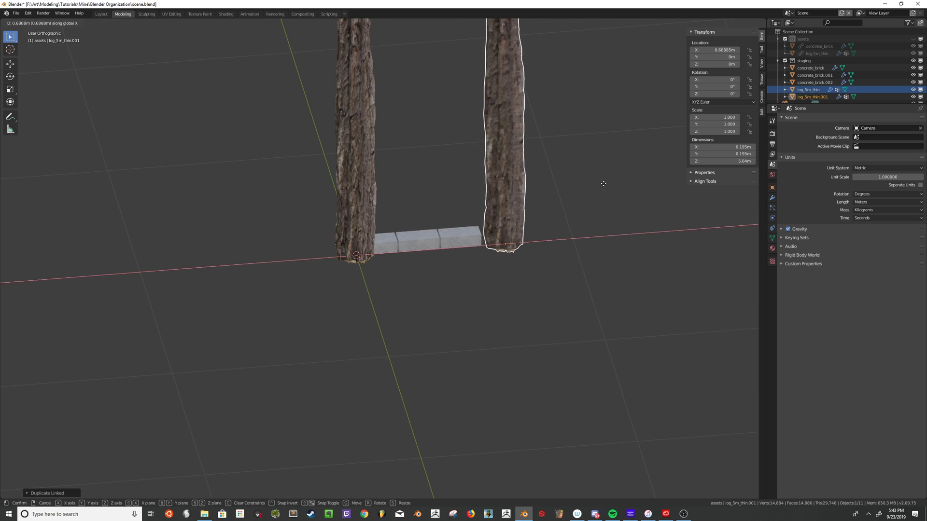
{"action": "left_click", "coordinate": [601, 183]}
{"action": "middle_click_drag", "start_coordinate": [601, 182], "coordinate": [516, 190]}
{"action": "key", "text": "r"}
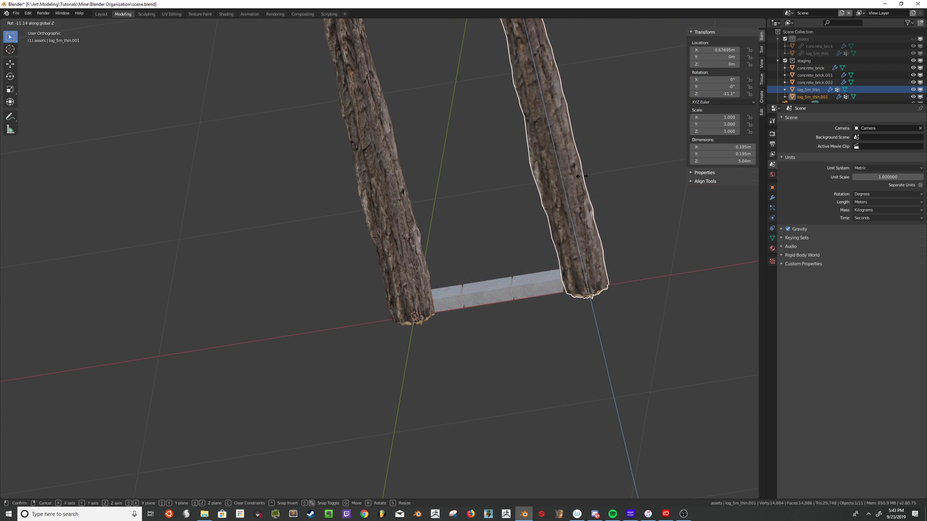
{"action": "left_click", "coordinate": [671, 141]}
Step: Frame both upright logs and the bricks in a level view, then deselect the duplicate log
{"action": "scroll", "coordinate": [627, 152], "scroll_direction": "down", "scroll_amount": 3}
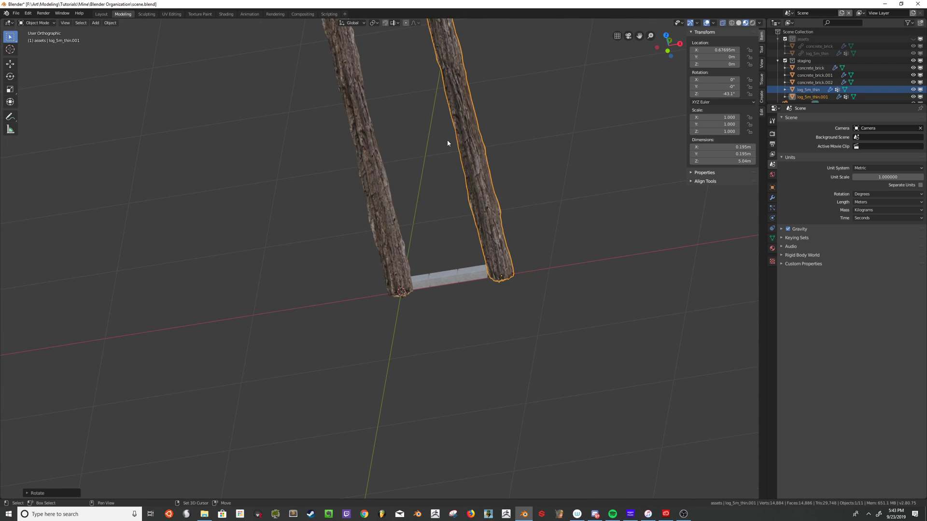
{"action": "middle_click_drag", "start_coordinate": [447, 140], "coordinate": [474, 200]}
{"action": "middle_click_drag", "start_coordinate": [401, 151], "coordinate": [387, 192]}
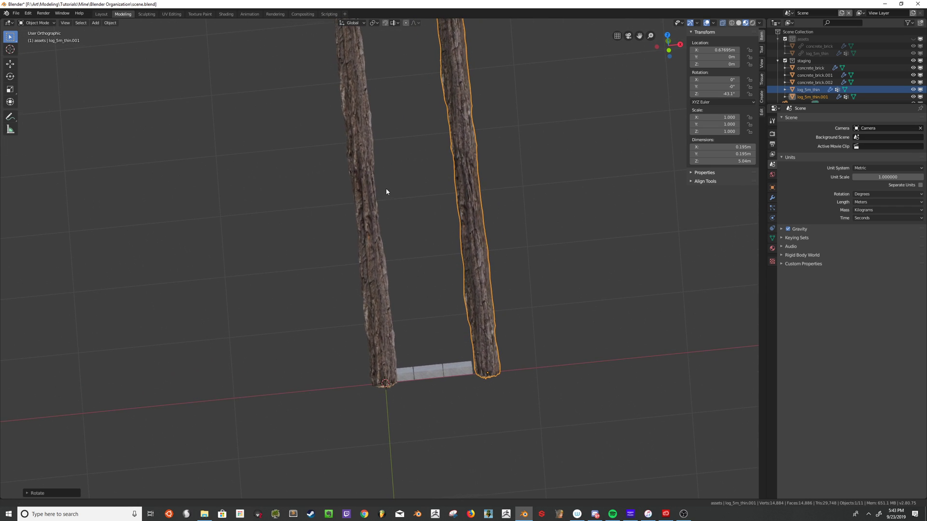
{"action": "scroll", "coordinate": [409, 250], "scroll_direction": "up", "scroll_amount": 3}
{"action": "scroll", "coordinate": [451, 324], "scroll_direction": "up", "scroll_amount": 2}
{"action": "middle_click_drag", "start_coordinate": [451, 325], "coordinate": [416, 141], "text": "shift"}
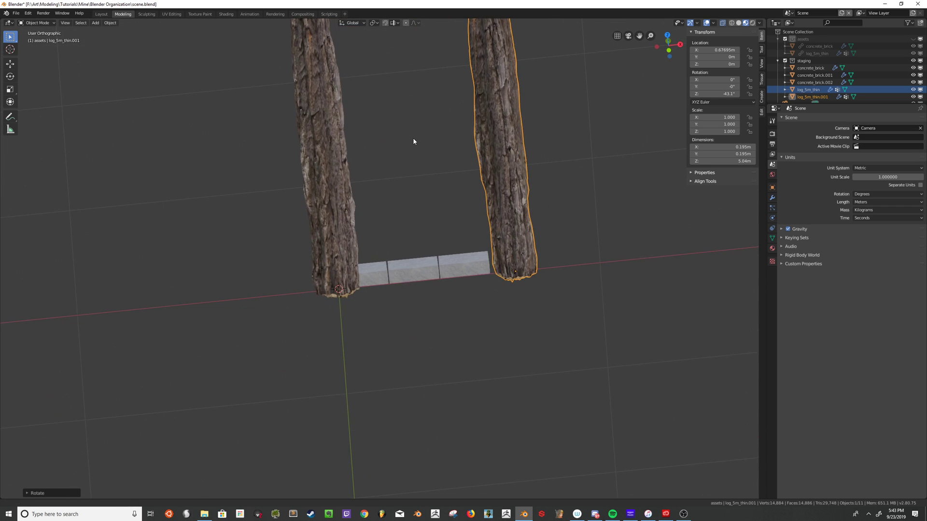
{"action": "scroll", "coordinate": [425, 155], "scroll_direction": "up", "scroll_amount": 1}
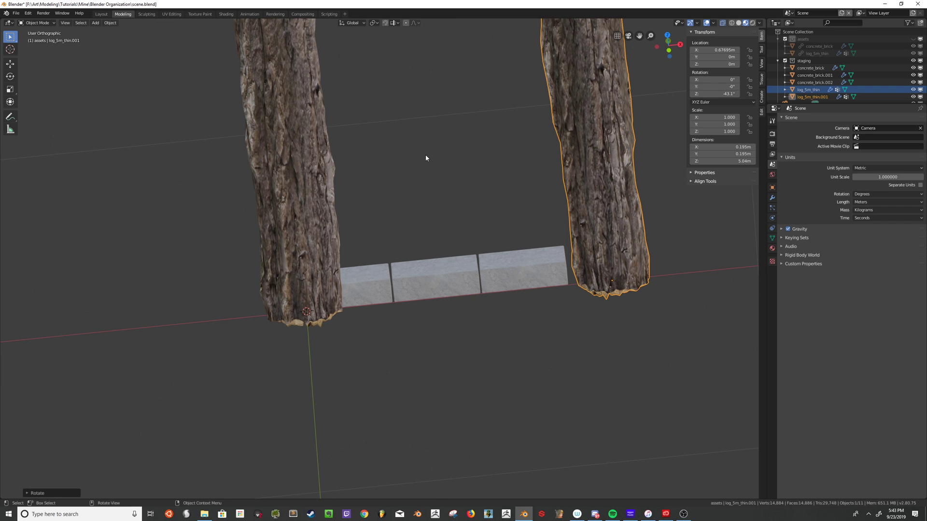
{"action": "left_click", "coordinate": [465, 164]}
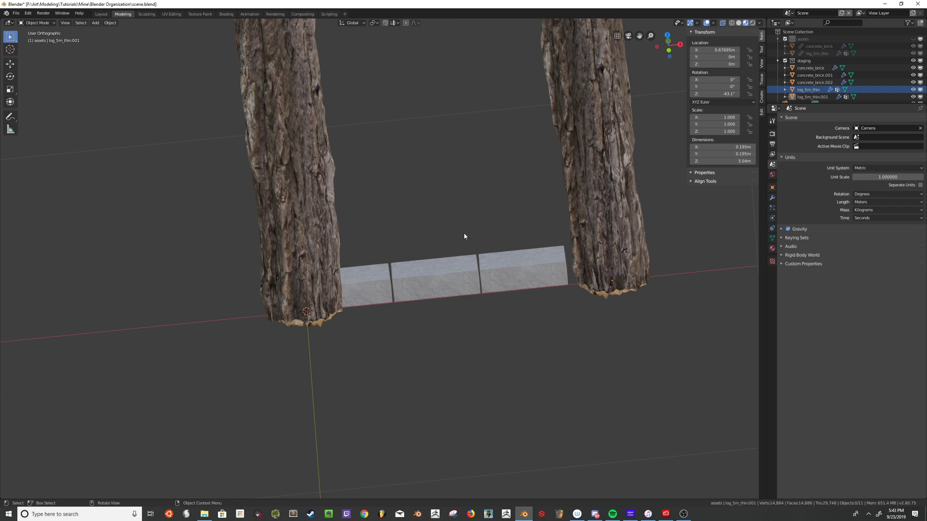
{"action": "middle_click_drag", "start_coordinate": [463, 236], "coordinate": [466, 253]}
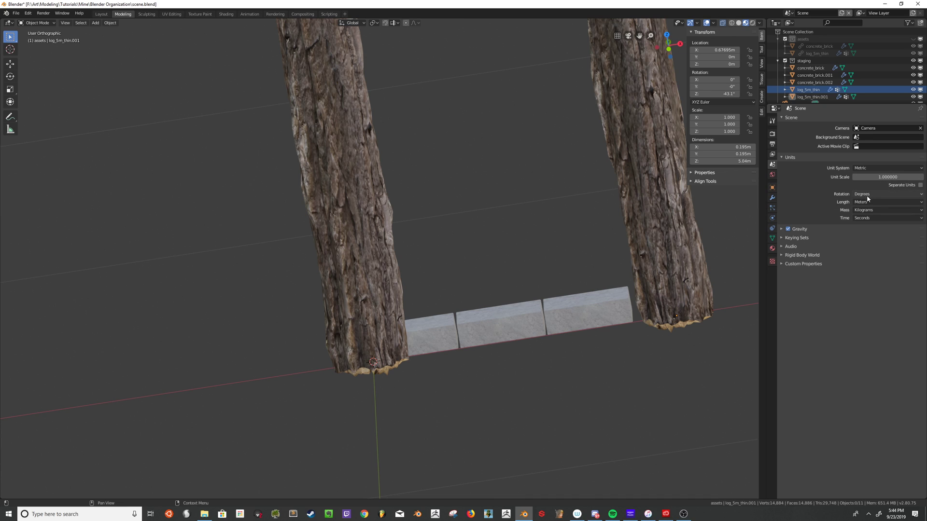
Step: Select each of the three bricks in turn, starting and cancelling a move on the middle one
{"action": "left_click", "coordinate": [572, 318]}
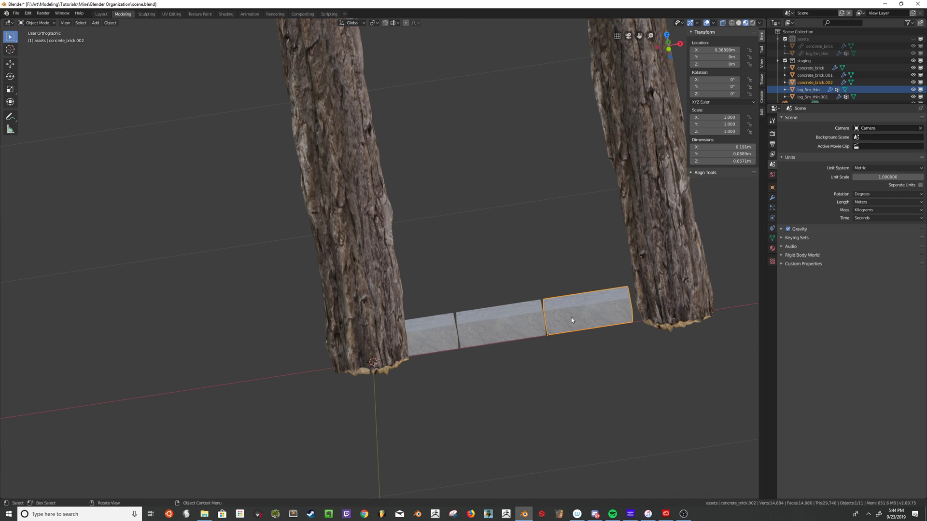
{"action": "left_click", "coordinate": [523, 320]}
{"action": "left_click", "coordinate": [439, 329]}
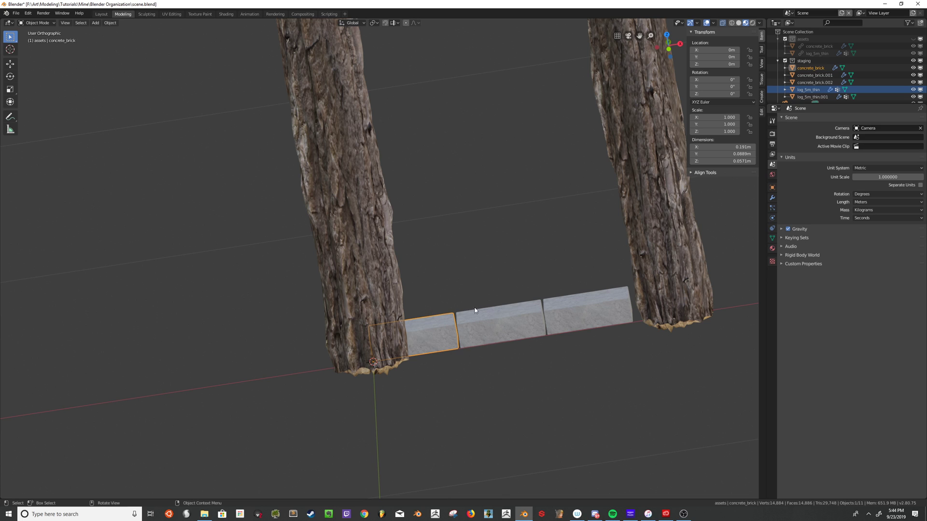
{"action": "left_click", "coordinate": [502, 317]}
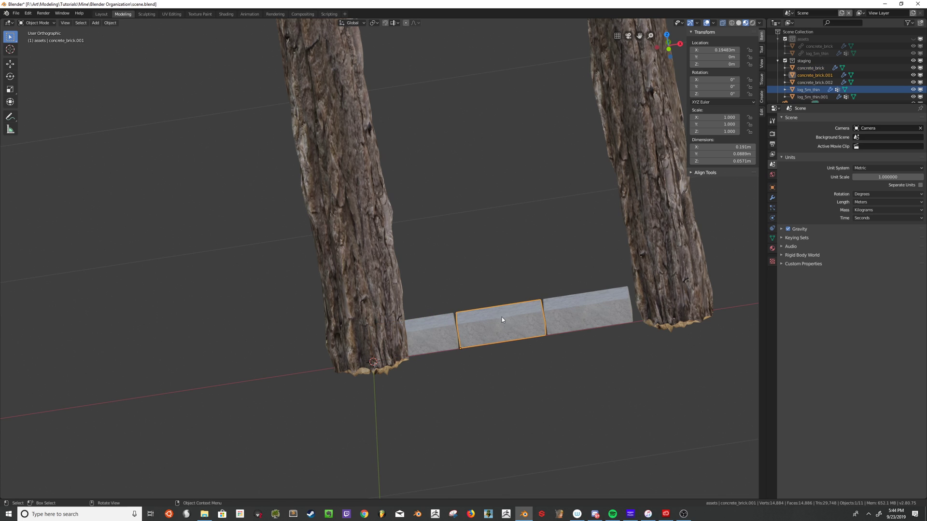
{"action": "key", "text": "g"}
{"action": "right_click", "coordinate": [527, 318]}
Step: Select then deselect everything, orbit around the logs and bricks, and save scene.blend
{"action": "scroll", "coordinate": [449, 256], "scroll_direction": "down", "scroll_amount": 4}
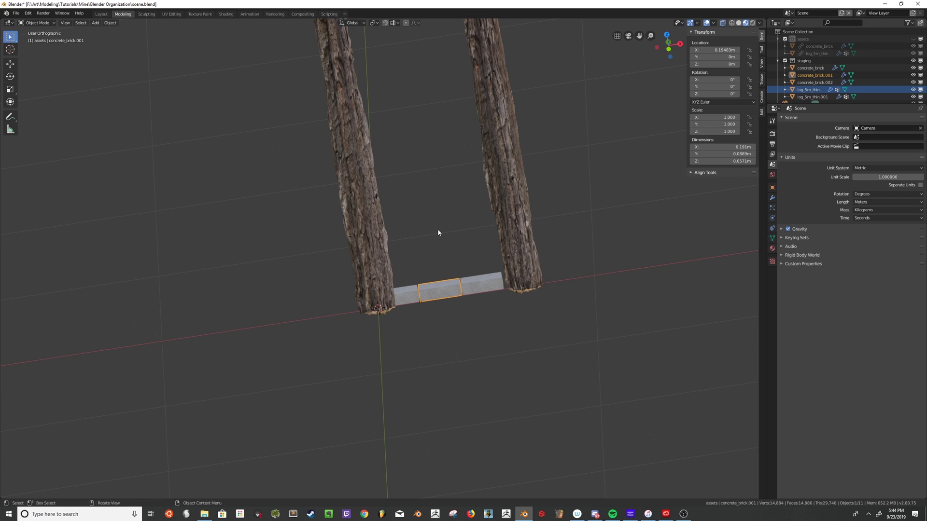
{"action": "key", "text": "a"}
{"action": "key", "text": "alt+a"}
{"action": "middle_click_drag", "start_coordinate": [397, 242], "coordinate": [417, 265]}
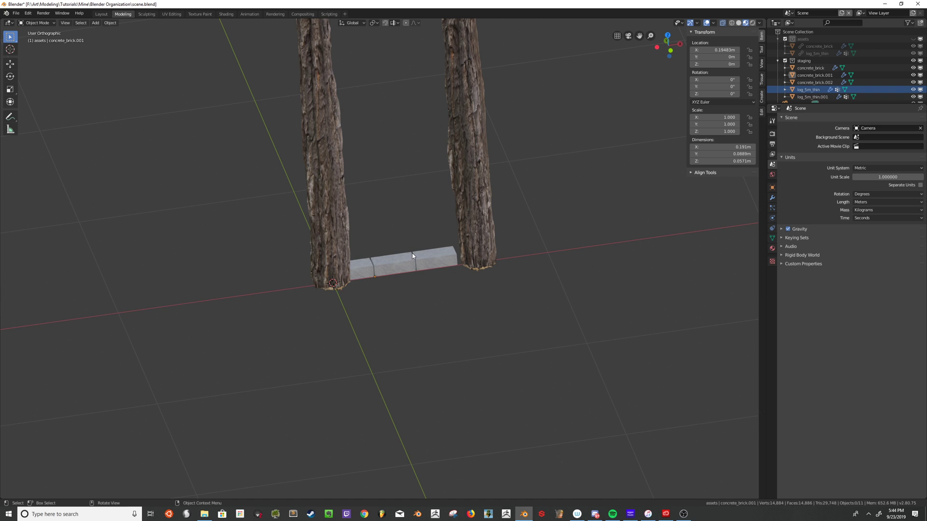
{"action": "scroll", "coordinate": [413, 255], "scroll_direction": "up", "scroll_amount": 3}
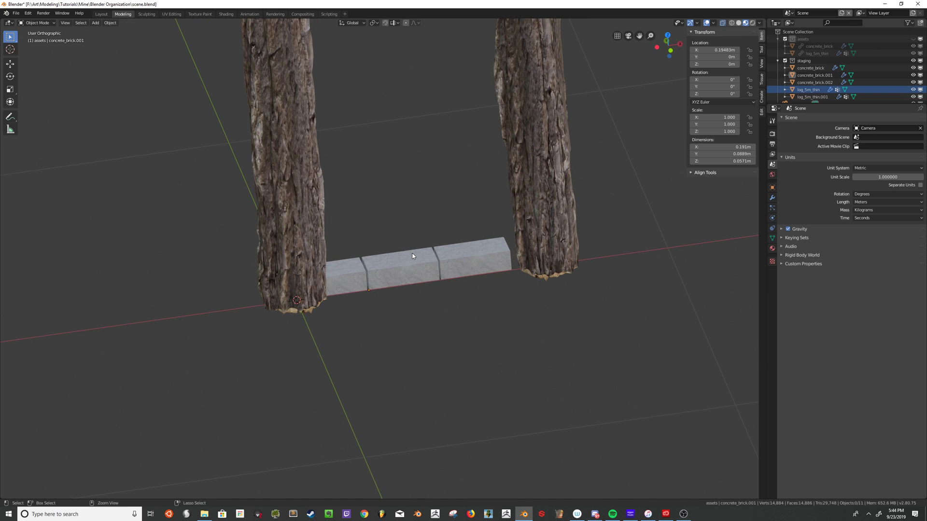
{"action": "key", "text": "ctrl+s"}
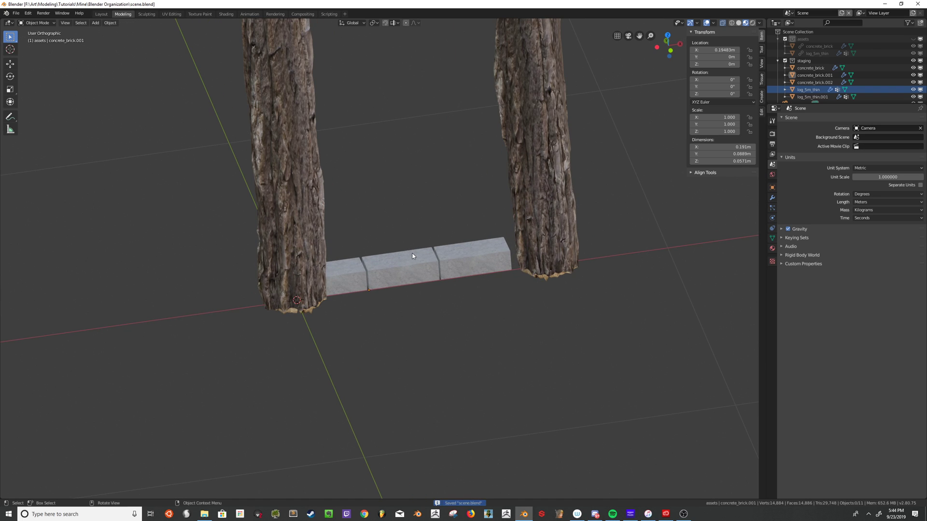
Step: Open brick_wall.blend from the recent files and orbit to a frontal view of the wall
{"action": "left_click", "coordinate": [16, 14]}
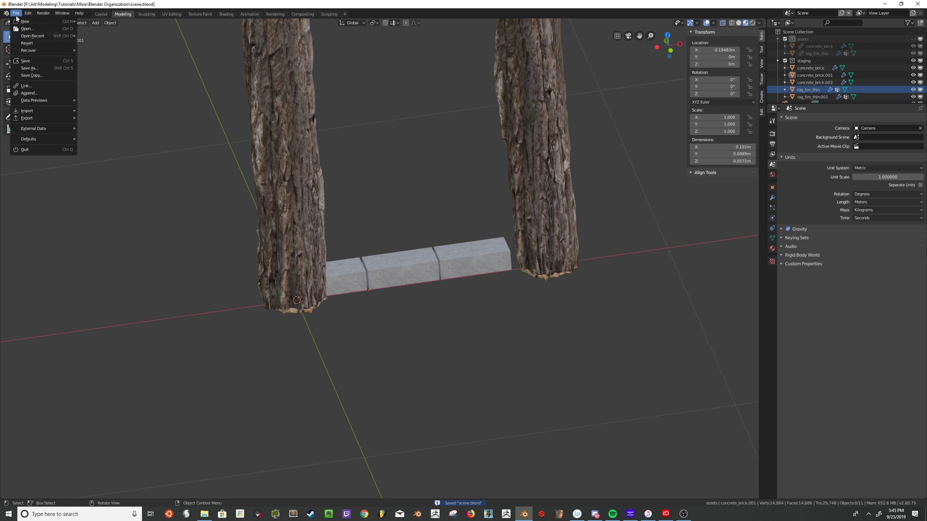
{"action": "mouse_move", "coordinate": [33, 36]}
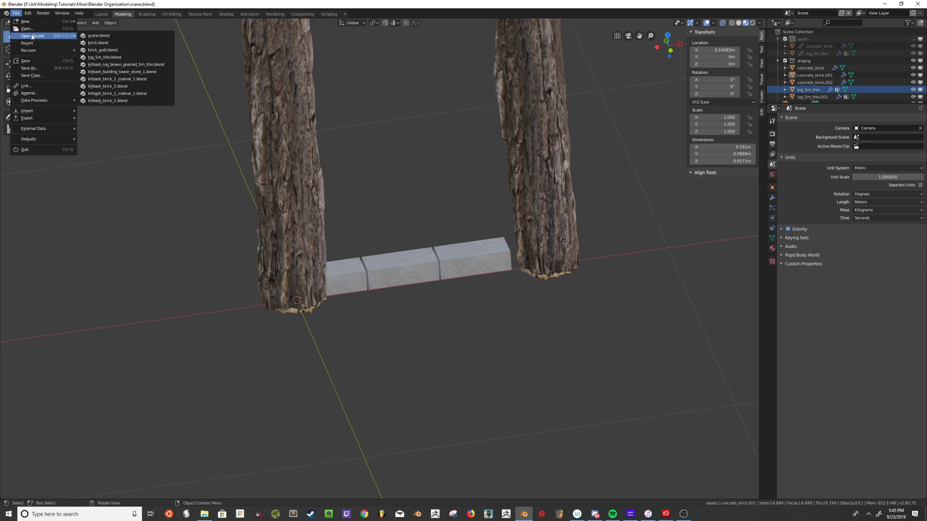
{"action": "left_click", "coordinate": [127, 50]}
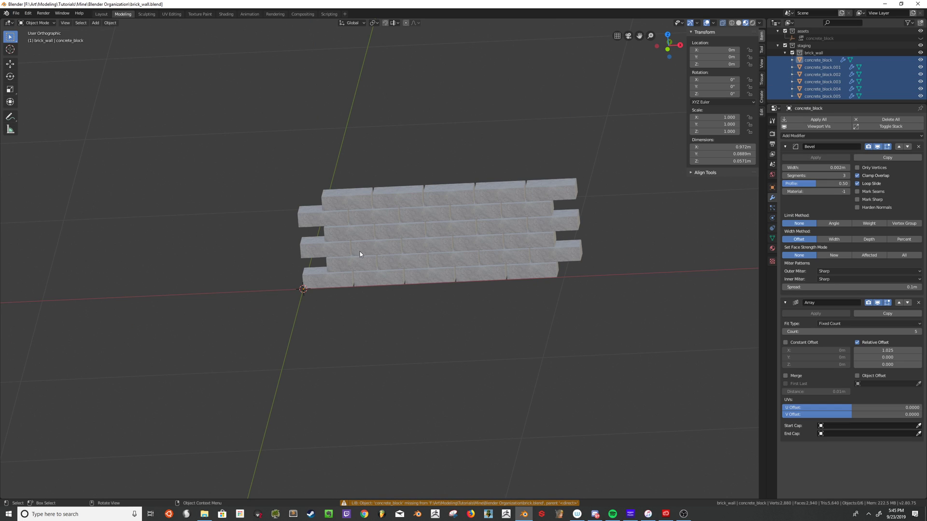
{"action": "scroll", "coordinate": [345, 277], "scroll_direction": "up", "scroll_amount": 3}
{"action": "mouse_move", "coordinate": [313, 279]}
{"action": "middle_mouse_down"}
{"action": "mouse_move", "coordinate": [268, 292]}
{"action": "mouse_move", "coordinate": [297, 279]}
{"action": "middle_mouse_up"}
{"action": "scroll", "coordinate": [296, 280], "scroll_direction": "up", "scroll_amount": 2}
Step: Inspect the six concrete_block rows, selecting the bottom row and then all rows from a top-down view
{"action": "left_click", "coordinate": [260, 293]}
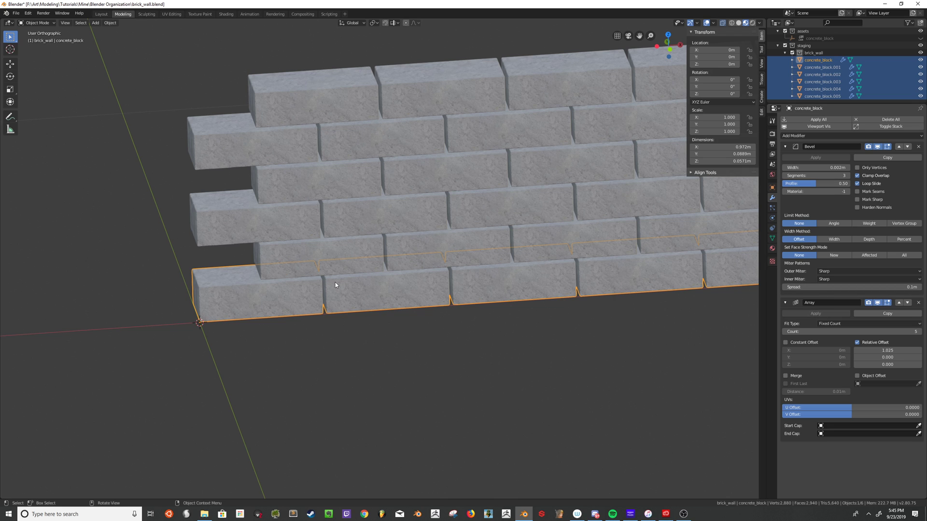
{"action": "middle_click_drag", "start_coordinate": [326, 279], "coordinate": [360, 277]}
{"action": "key", "text": "alt+a"}
{"action": "left_click", "coordinate": [315, 315]}
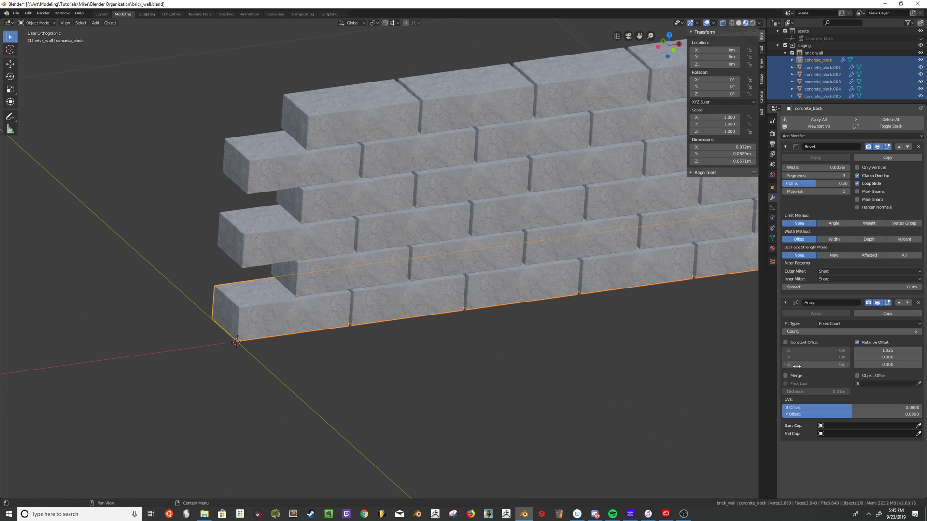
{"action": "middle_click_drag", "start_coordinate": [468, 293], "coordinate": [420, 218]}
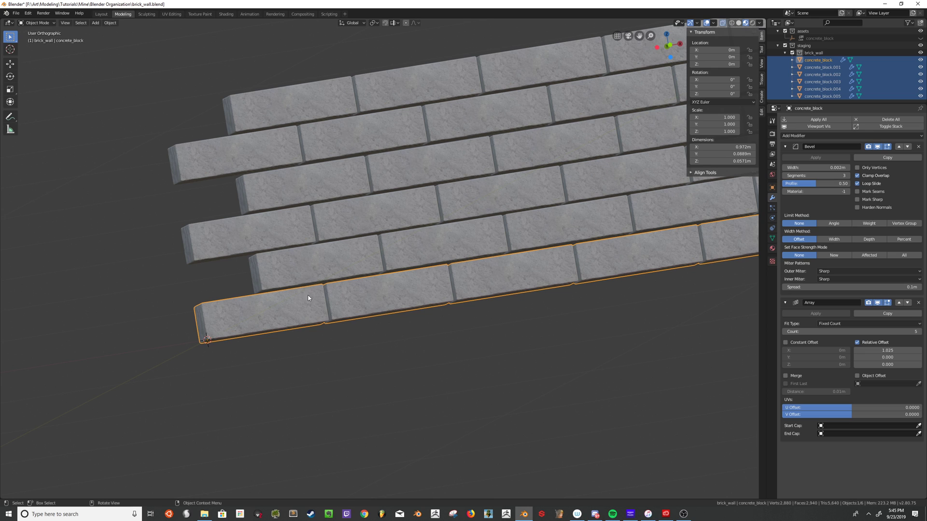
{"action": "key", "text": "a"}
{"action": "key", "text": "alt+a"}
{"action": "mouse_move", "coordinate": [310, 201]}
{"action": "middle_mouse_down"}
{"action": "mouse_move", "coordinate": [331, 190]}
{"action": "mouse_move", "coordinate": [363, 235]}
{"action": "middle_mouse_up"}
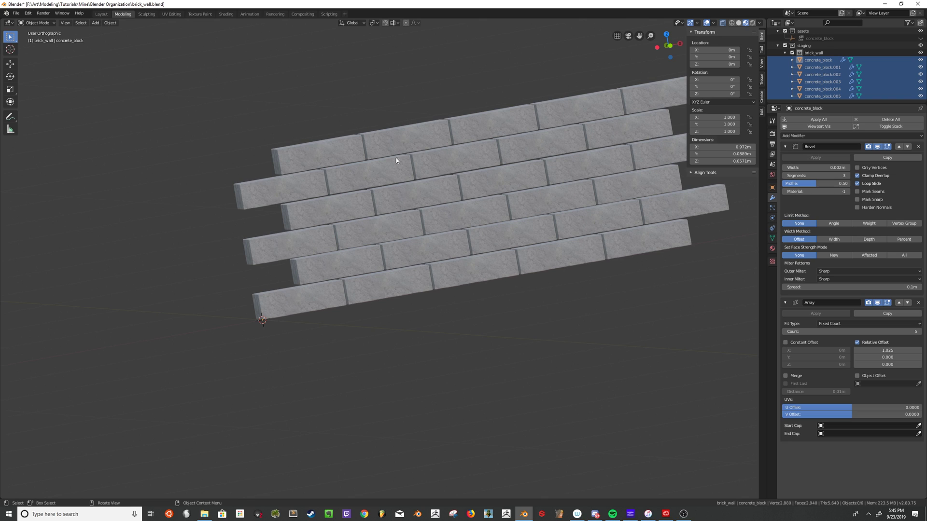
Step: Save brick_wall.blend and glance at the File menu without choosing anything
{"action": "key", "text": "ctrl+s"}
{"action": "left_click", "coordinate": [16, 13]}
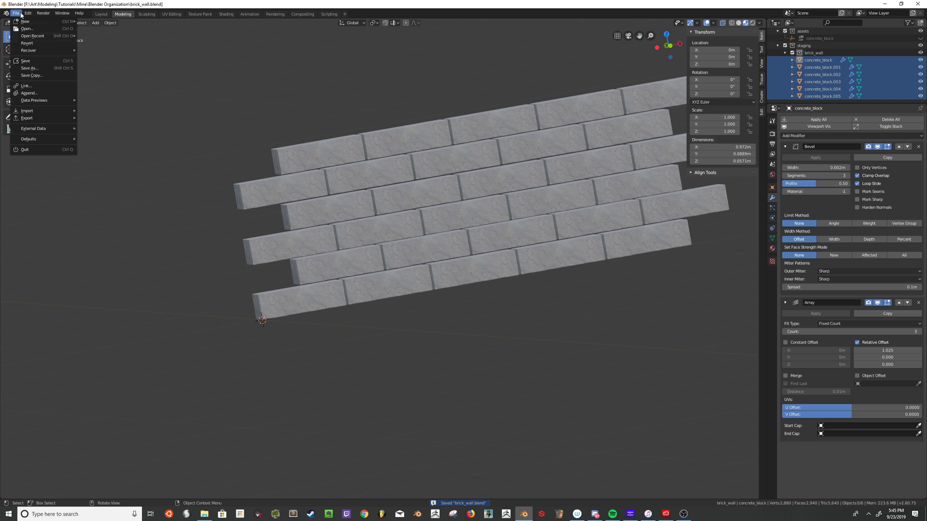
{"action": "key", "text": "Escape"}
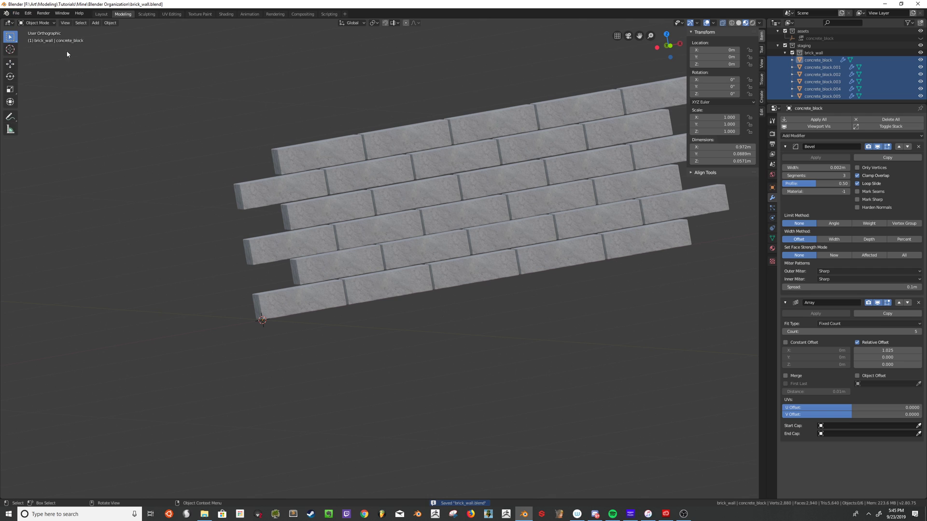
{"action": "left_click", "coordinate": [17, 15]}
{"action": "middle_click_drag", "start_coordinate": [434, 155], "coordinate": [445, 183]}
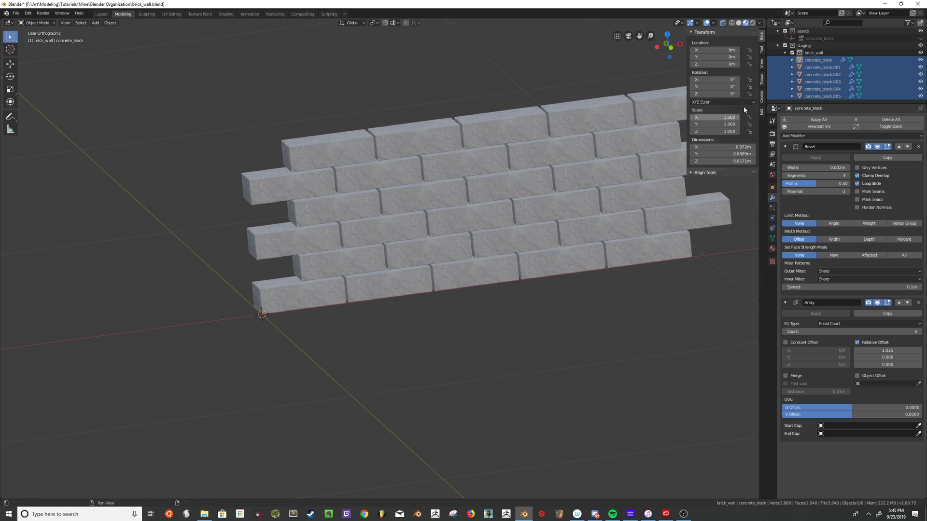
Step: Fold the brick_wall collection closed in the Outliner and save brick_wall.blend again
{"action": "left_click", "coordinate": [785, 53]}
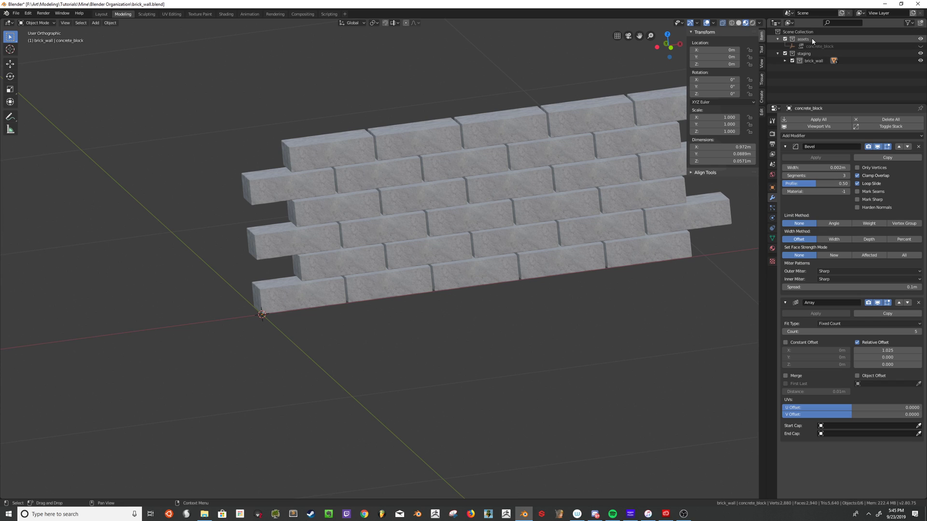
{"action": "left_click_drag", "start_coordinate": [812, 38], "coordinate": [804, 40]}
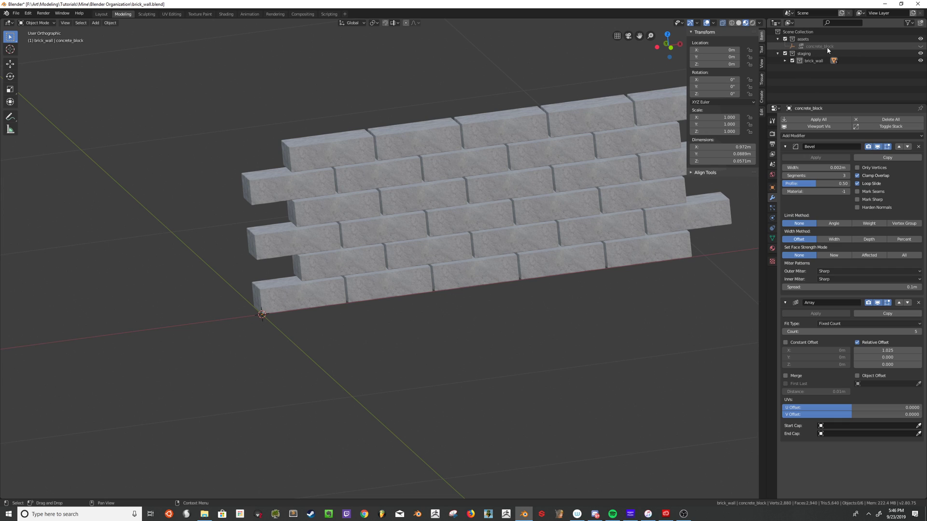
{"action": "left_click", "coordinate": [785, 61]}
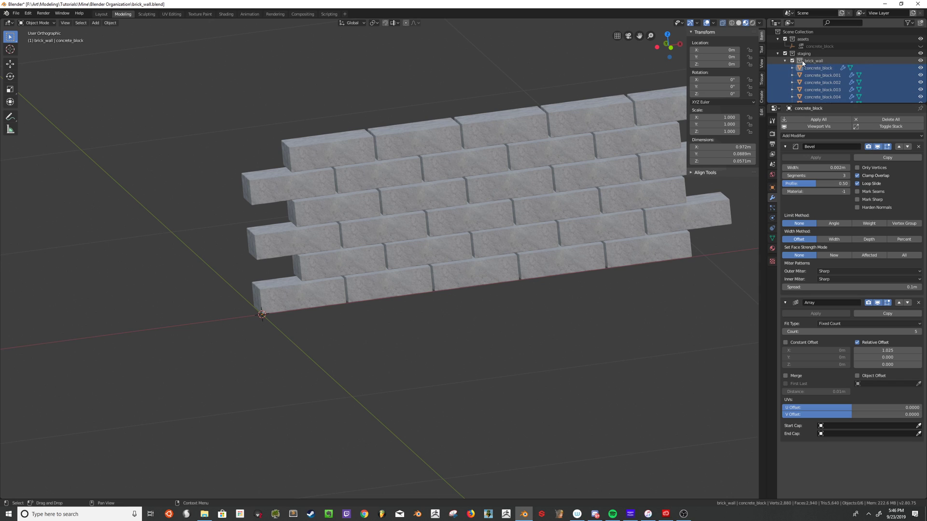
{"action": "left_click", "coordinate": [783, 61]}
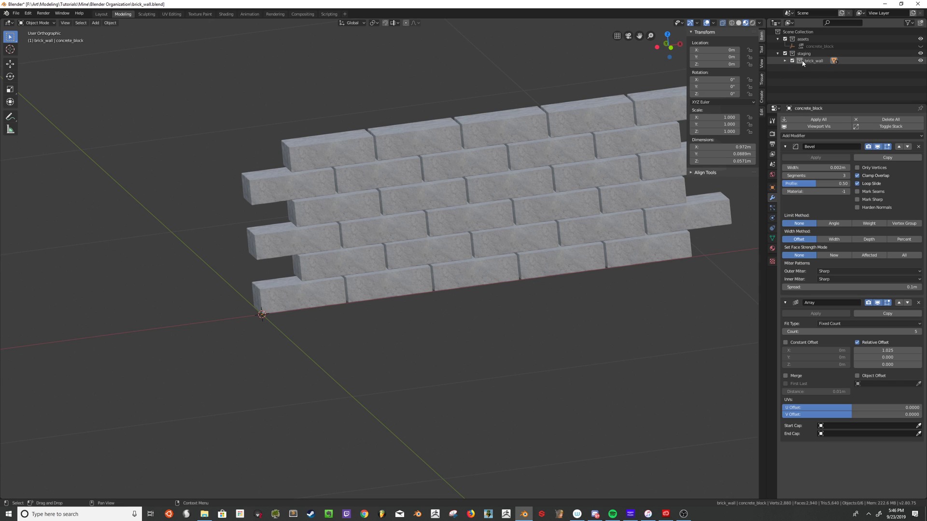
{"action": "key", "text": "ctrl+s"}
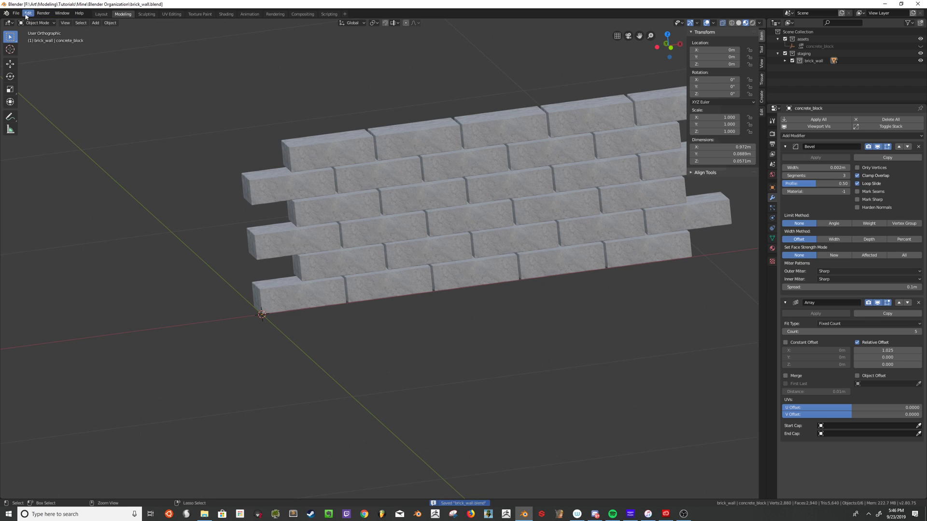
Step: Reopen scene.blend from the recent files, select then deselect all, and bring up the File menu
{"action": "left_click", "coordinate": [14, 15]}
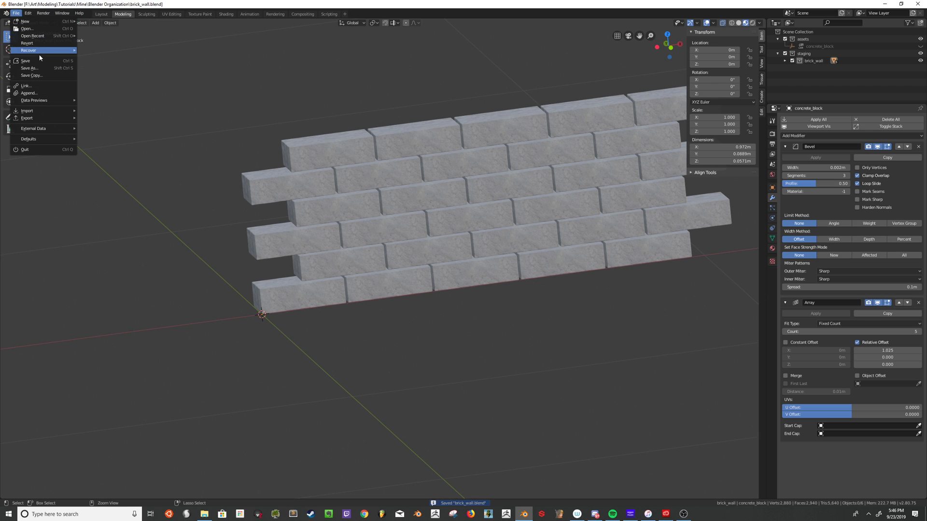
{"action": "mouse_move", "coordinate": [34, 35]}
{"action": "left_click", "coordinate": [98, 42]}
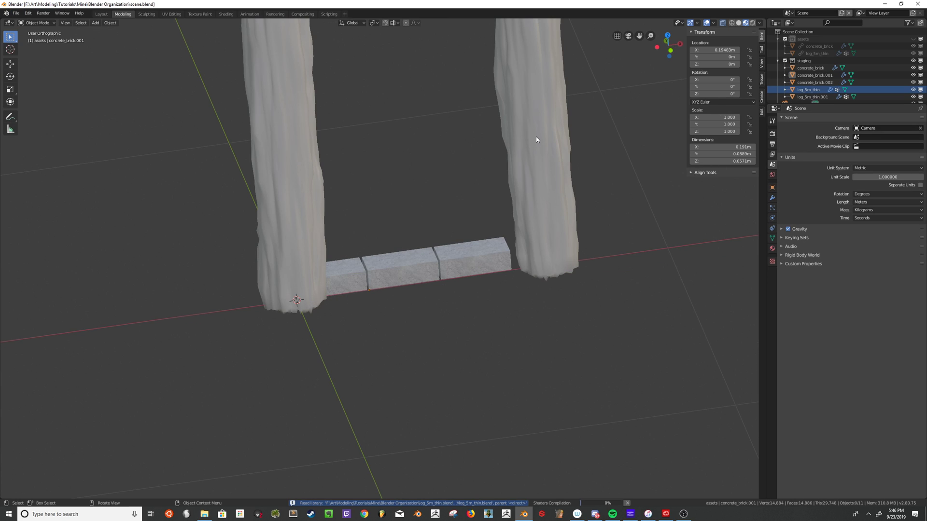
{"action": "scroll", "coordinate": [536, 137], "scroll_direction": "down", "scroll_amount": 4}
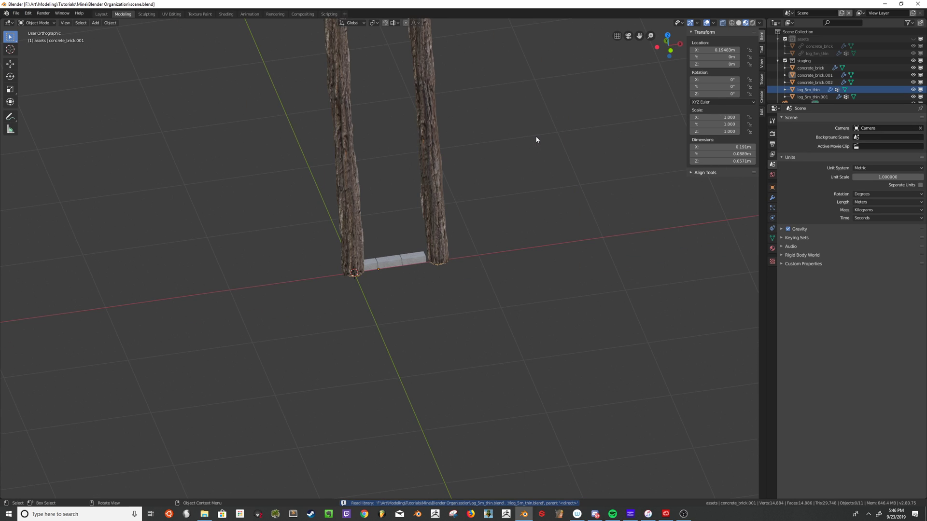
{"action": "scroll", "coordinate": [407, 223], "scroll_direction": "up", "scroll_amount": 5}
{"action": "key", "text": "a"}
{"action": "key", "text": "alt+a"}
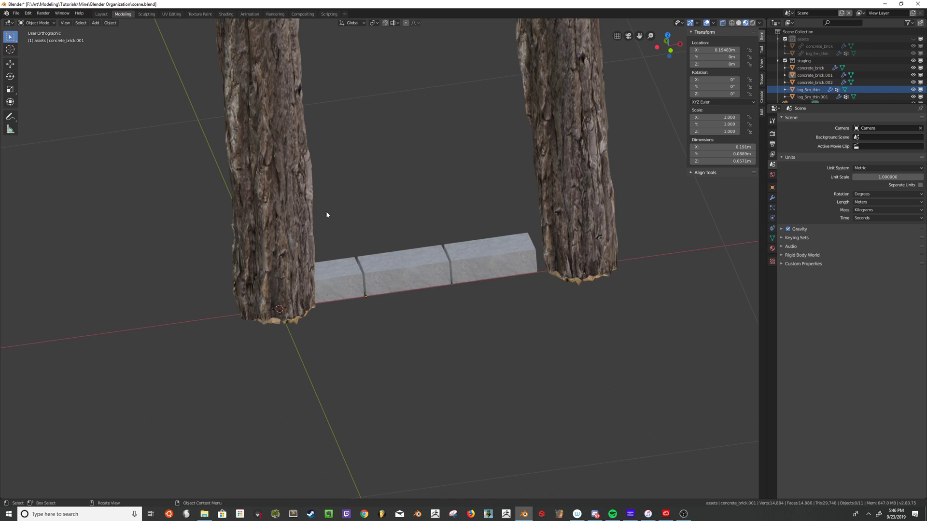
{"action": "left_click", "coordinate": [16, 13]}
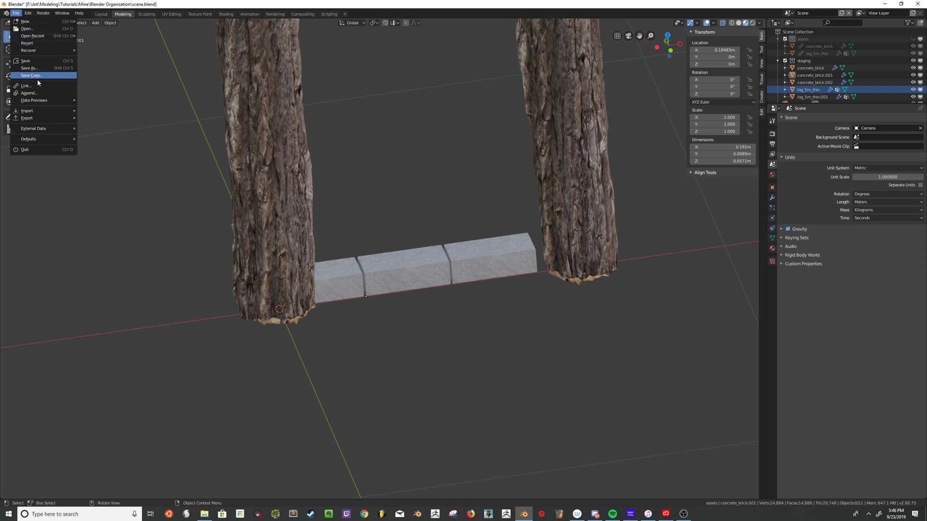
Step: Link the brick_wall collection from brick_wall.blend\Collection into the scene
{"action": "left_click", "coordinate": [29, 86]}
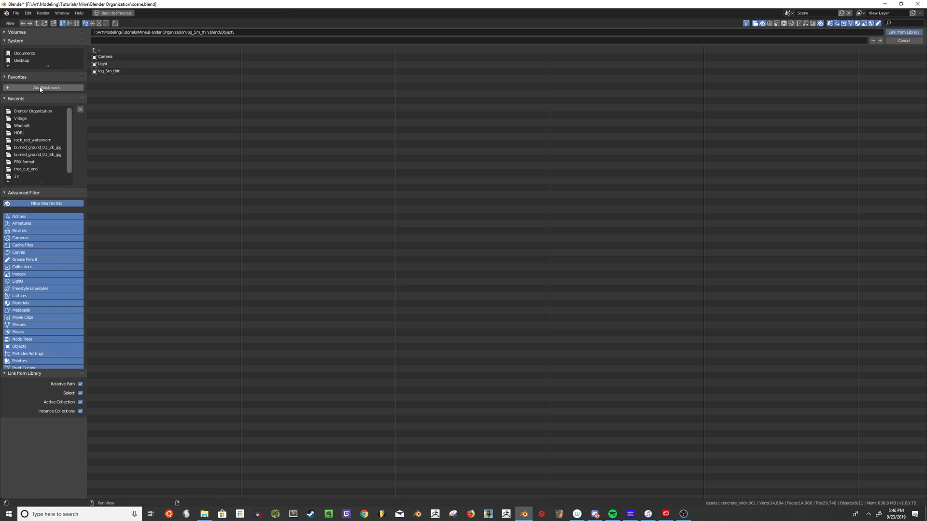
{"action": "left_click", "coordinate": [38, 23]}
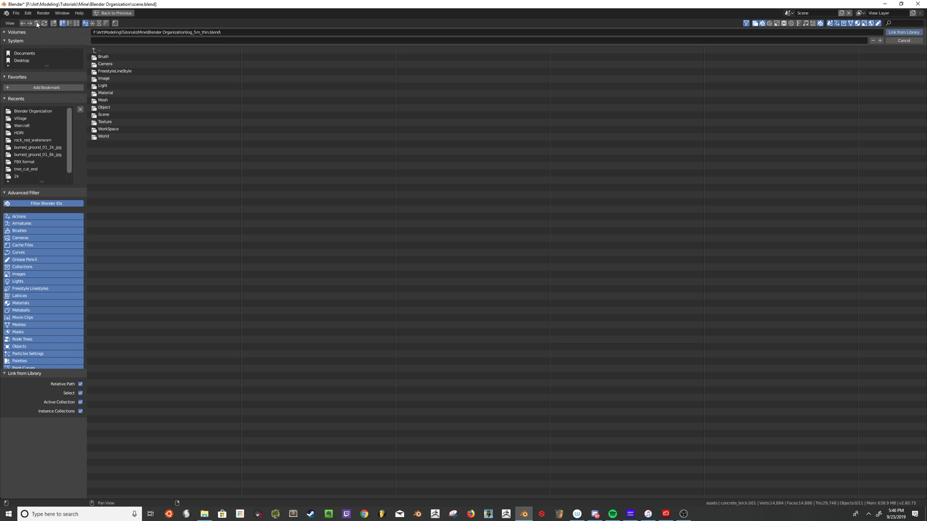
{"action": "left_click", "coordinate": [37, 24]}
{"action": "double_click", "coordinate": [139, 63]}
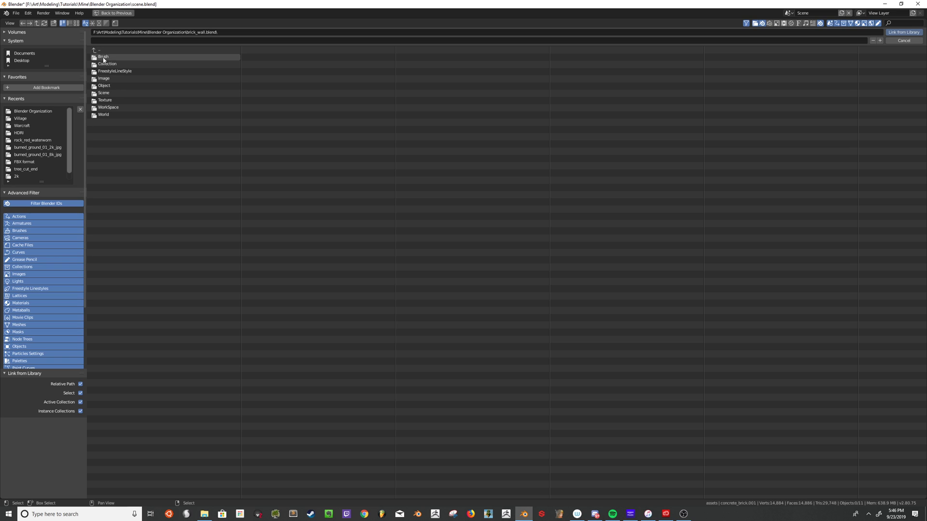
{"action": "double_click", "coordinate": [112, 63]}
{"action": "left_click", "coordinate": [121, 69]}
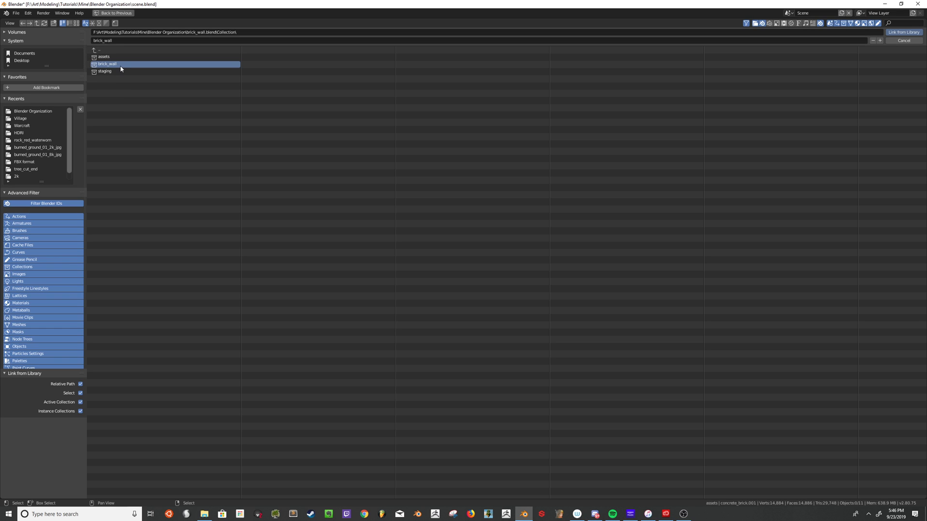
{"action": "double_click", "coordinate": [121, 69]}
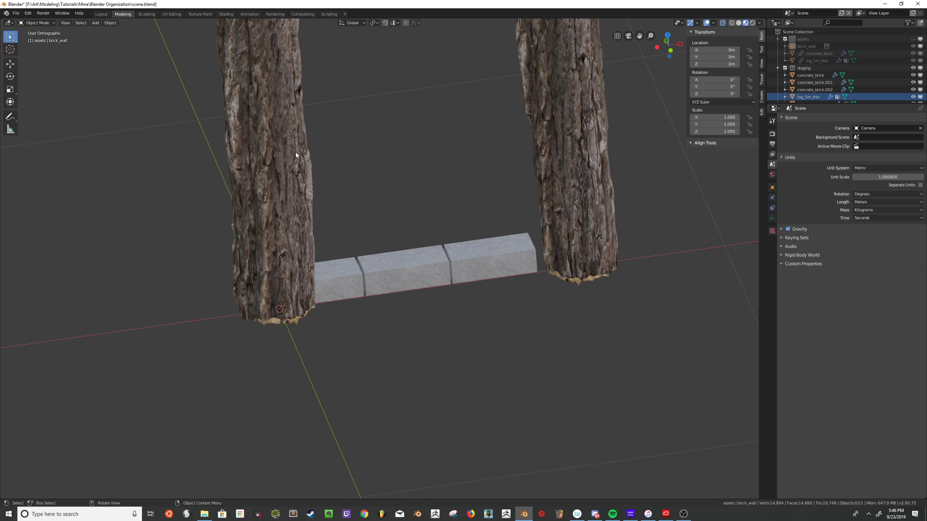
{"action": "scroll", "coordinate": [296, 155], "scroll_direction": "down", "scroll_amount": 1}
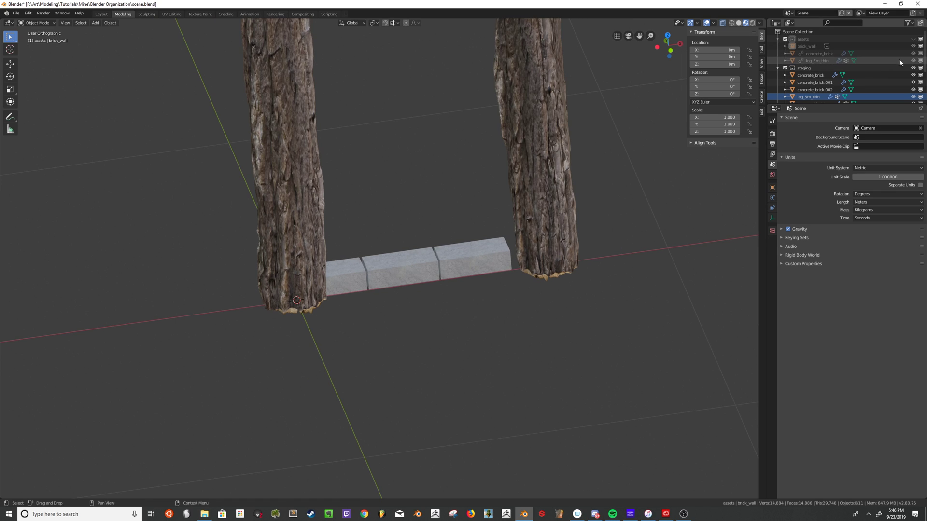
Step: Show the wall, move its linked duplicate brick_wall.001 into staging, and exclude the assets collection
{"action": "left_click", "coordinate": [919, 46]}
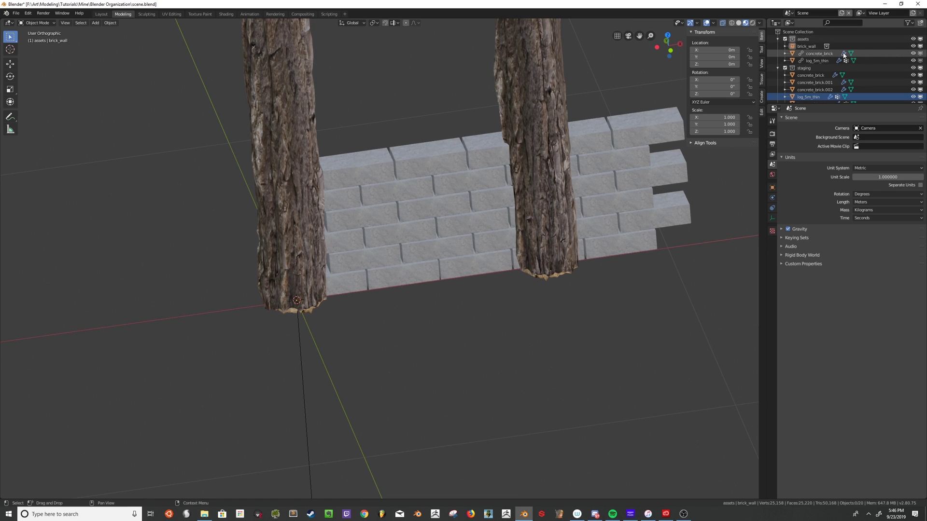
{"action": "left_click", "coordinate": [815, 47]}
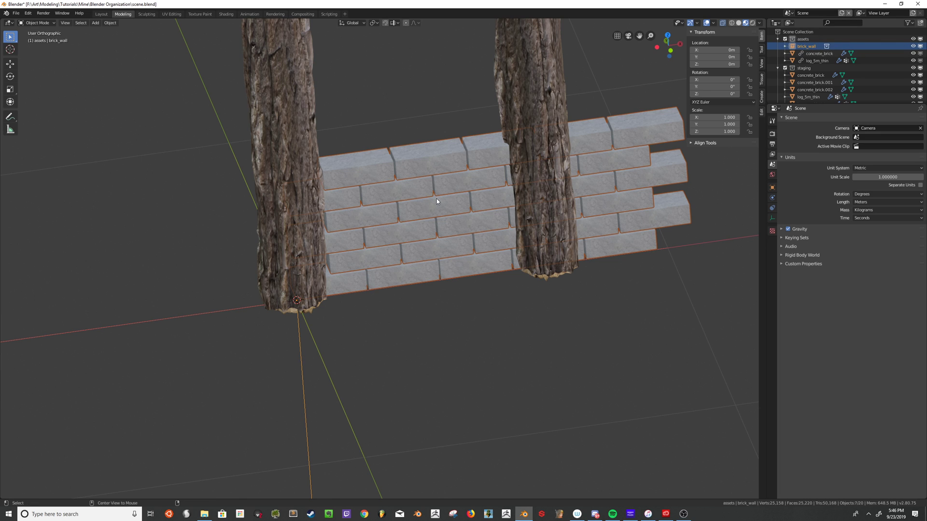
{"action": "key", "text": "alt+d"}
{"action": "right_click", "coordinate": [456, 152]}
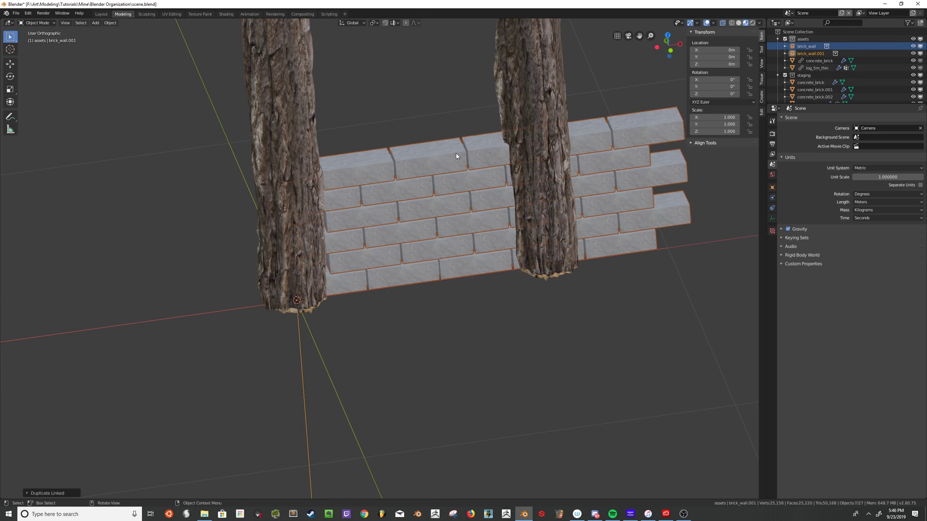
{"action": "left_click_drag", "start_coordinate": [808, 54], "coordinate": [800, 76]}
{"action": "left_click", "coordinate": [785, 39]}
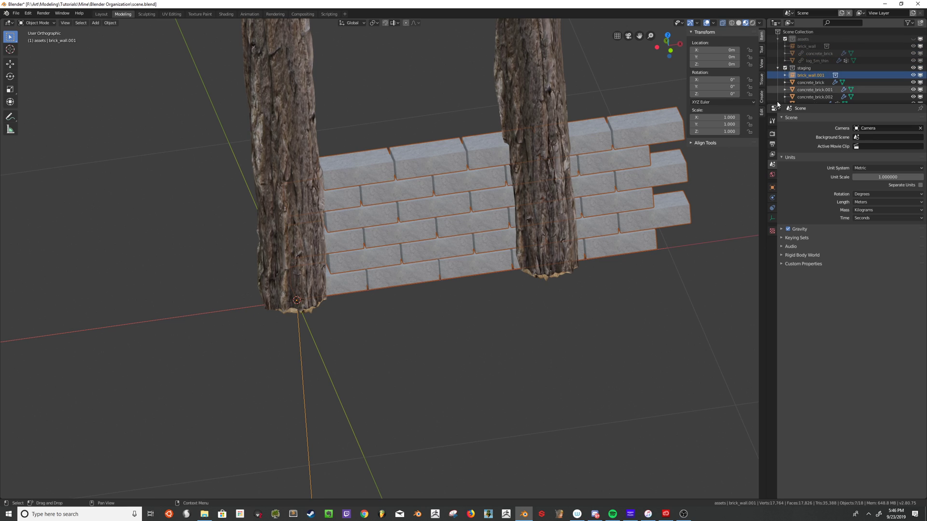
{"action": "scroll", "coordinate": [278, 231], "scroll_direction": "down", "scroll_amount": 3}
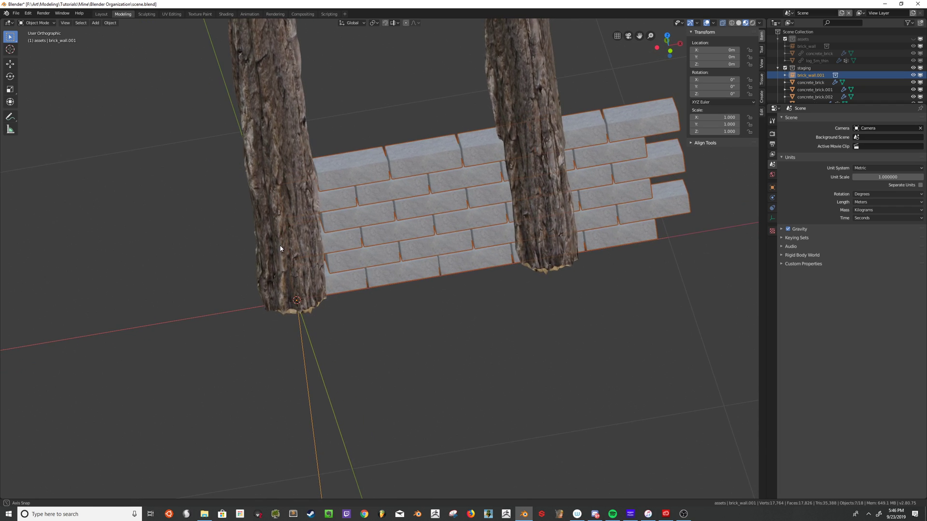
Step: Linked-duplicate the wall as brick_wall.002 at X 0.98188 m, then deselect and orbit around it
{"action": "key", "text": "alt+d"}
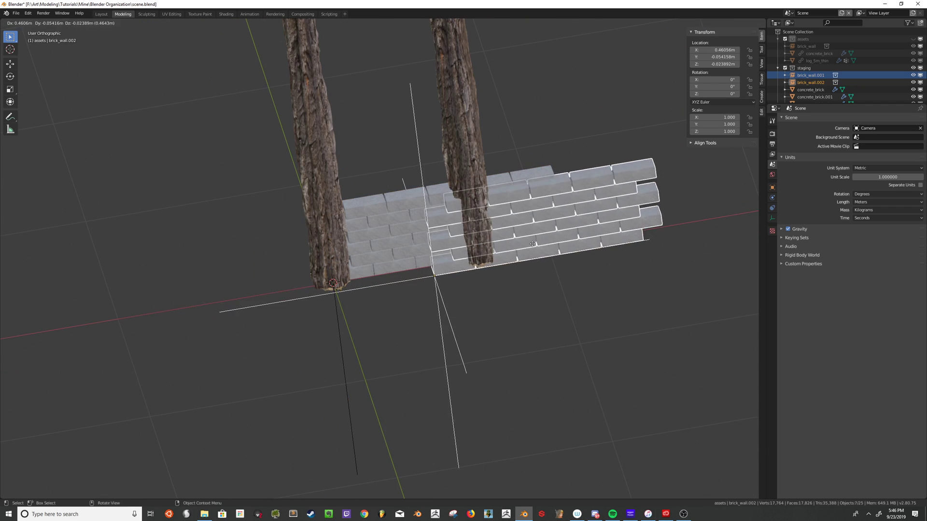
{"action": "key", "text": "x"}
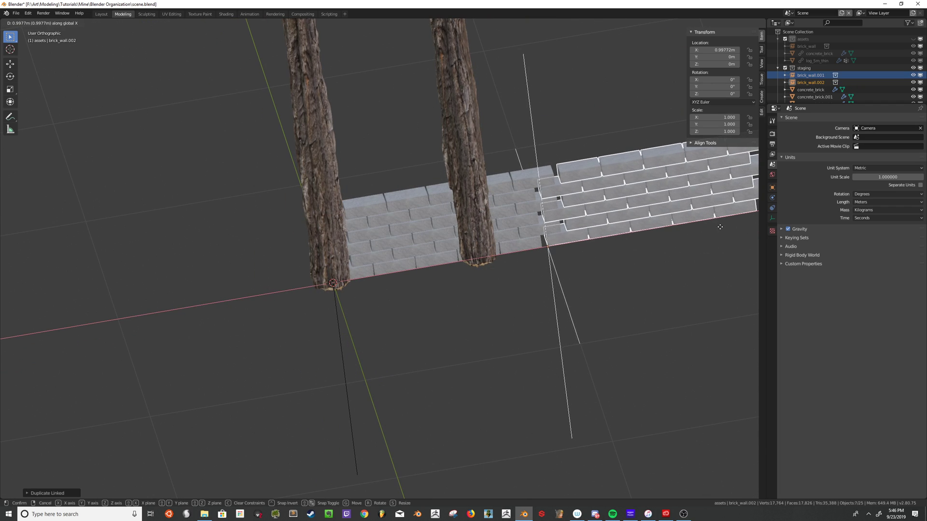
{"action": "left_click", "coordinate": [718, 230]}
{"action": "left_click", "coordinate": [718, 231]}
{"action": "middle_click_drag", "start_coordinate": [497, 227], "coordinate": [544, 192]}
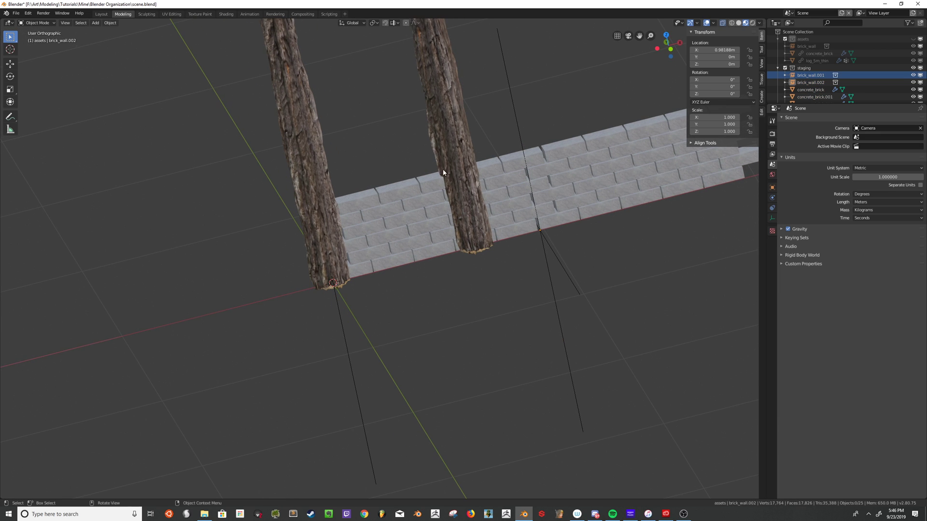
{"action": "middle_click_drag", "start_coordinate": [443, 171], "coordinate": [333, 180]}
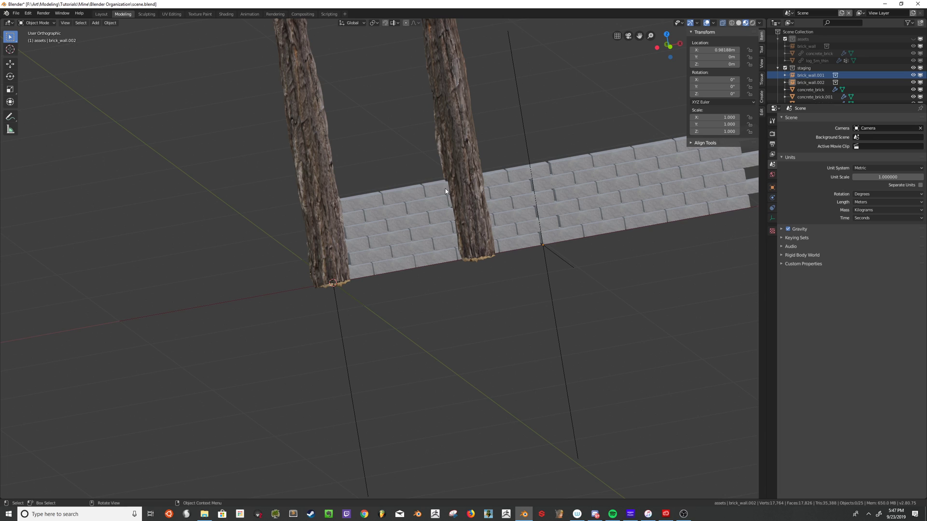
{"action": "left_click", "coordinate": [468, 149]}
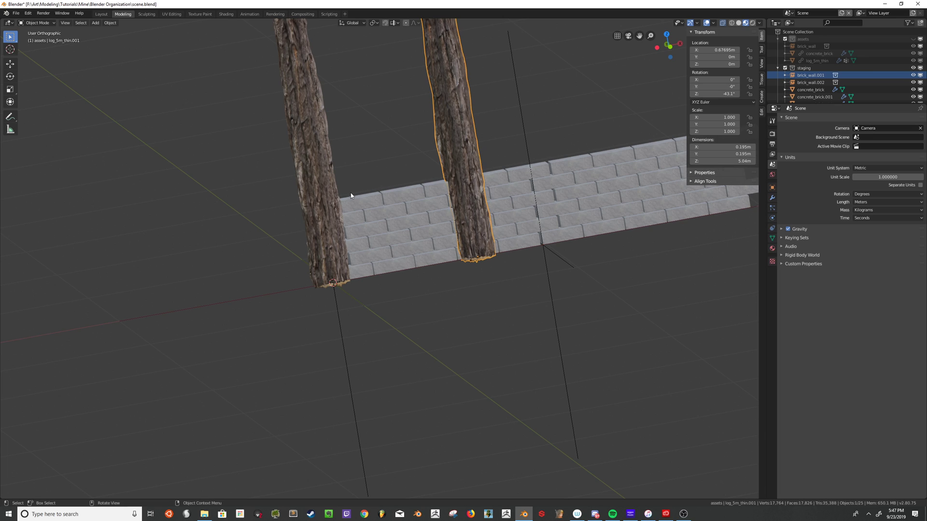
{"action": "left_click", "coordinate": [569, 167]}
{"action": "middle_click_drag", "start_coordinate": [565, 149], "coordinate": [559, 191]}
{"action": "scroll", "coordinate": [522, 199], "scroll_direction": "up", "scroll_amount": 3}
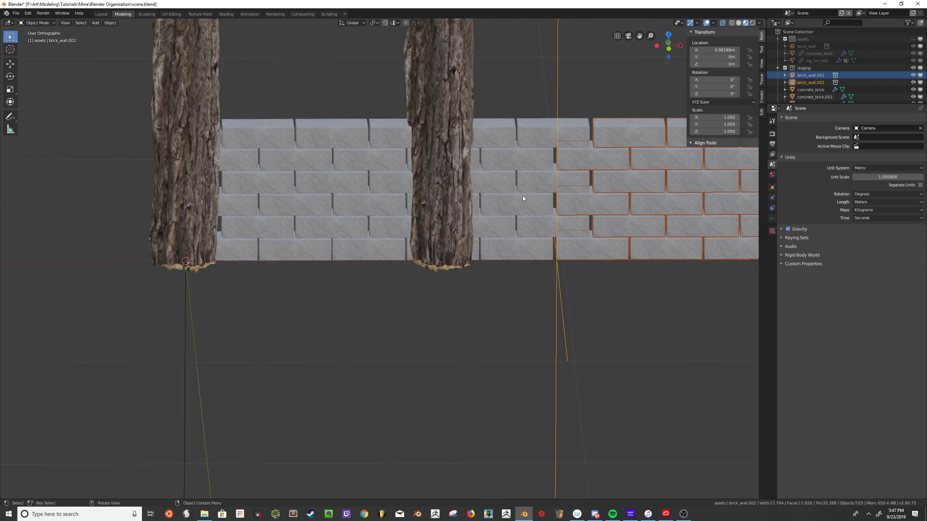
{"action": "middle_click_drag", "start_coordinate": [589, 160], "coordinate": [516, 186], "text": "shift"}
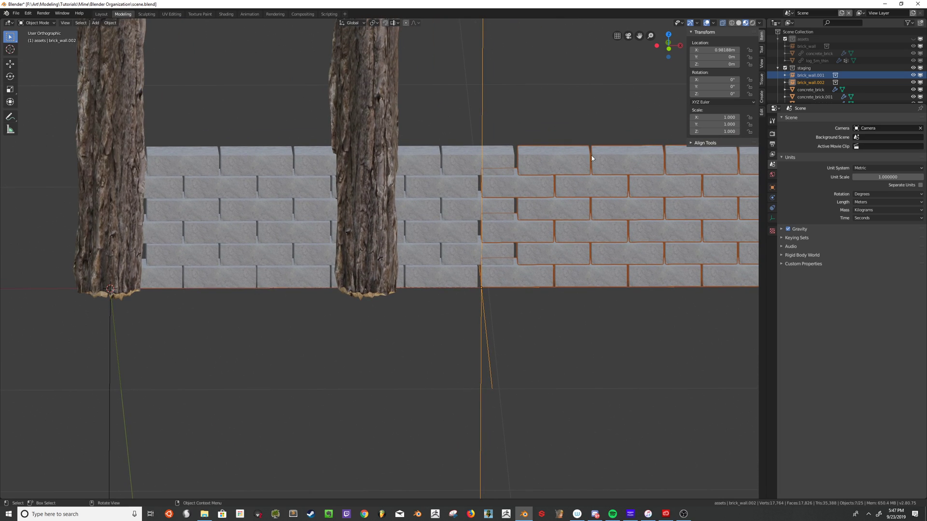
{"action": "left_click", "coordinate": [552, 151]}
{"action": "left_click", "coordinate": [444, 145]}
{"action": "middle_click_drag", "start_coordinate": [444, 144], "coordinate": [400, 246]}
{"action": "scroll", "coordinate": [410, 237], "scroll_direction": "up", "scroll_amount": 3}
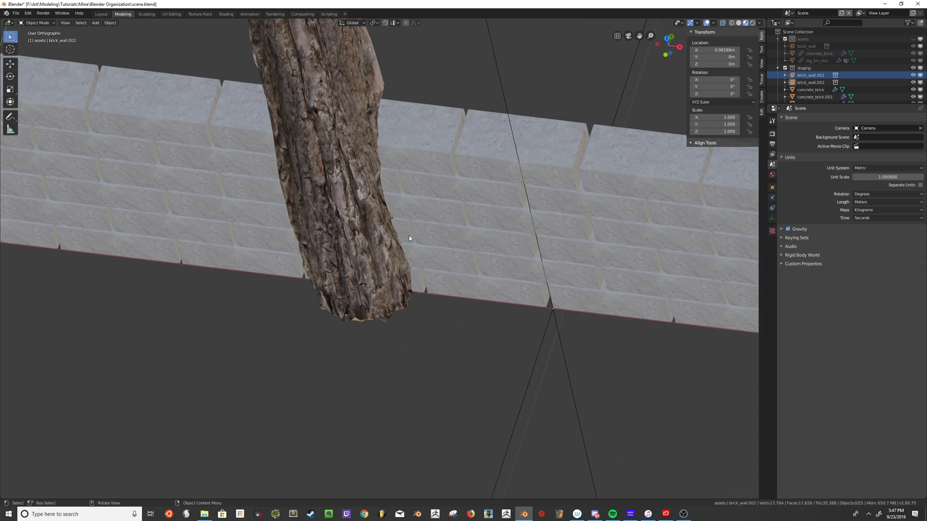
{"action": "scroll", "coordinate": [409, 236], "scroll_direction": "down", "scroll_amount": 3}
{"action": "middle_click_drag", "start_coordinate": [411, 230], "coordinate": [430, 211]}
{"action": "left_click", "coordinate": [513, 202]}
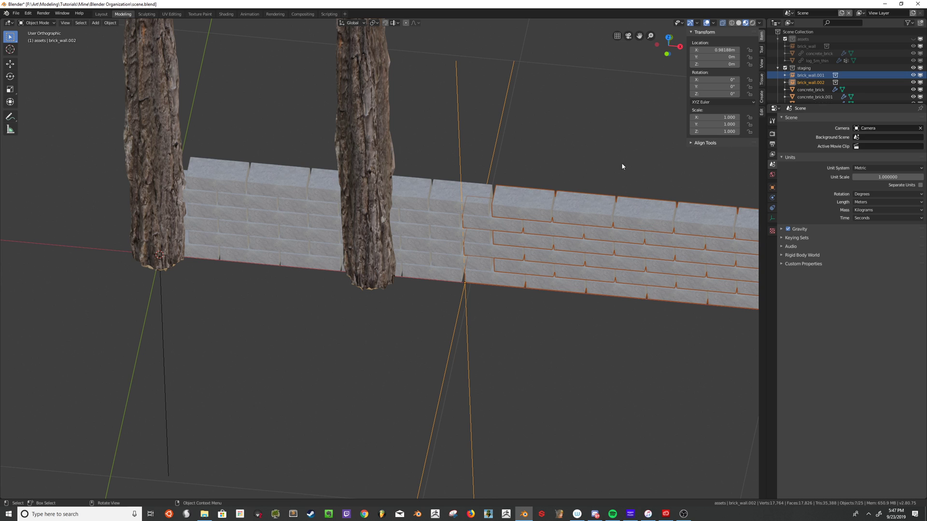
{"action": "scroll", "coordinate": [531, 261], "scroll_direction": "down", "scroll_amount": 3}
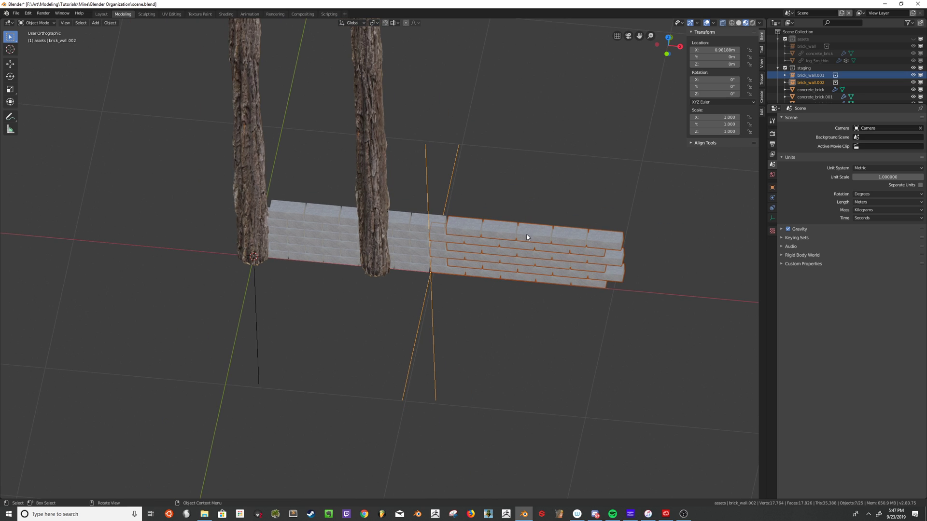
{"action": "key", "text": "alt+a"}
{"action": "middle_click_drag", "start_coordinate": [450, 254], "coordinate": [478, 218]}
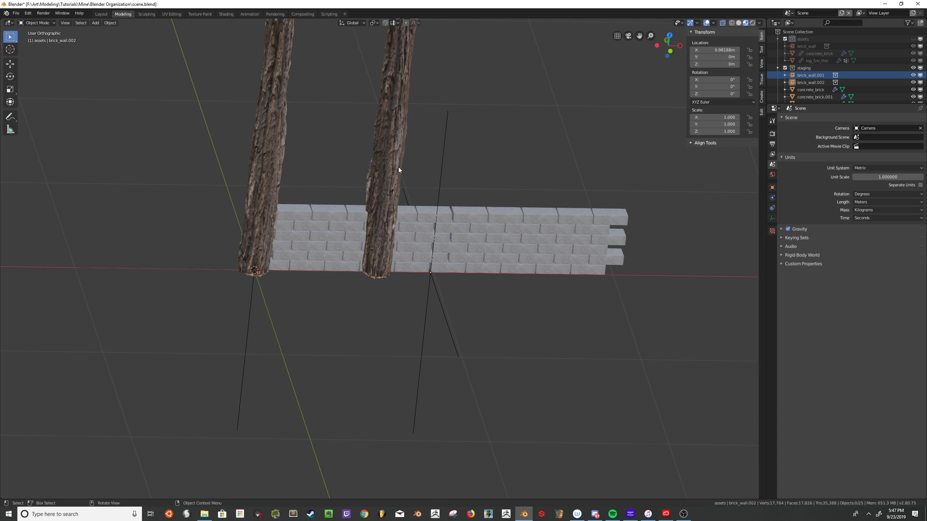
{"action": "scroll", "coordinate": [392, 155], "scroll_direction": "down", "scroll_amount": 2}
{"action": "scroll", "coordinate": [389, 155], "scroll_direction": "up", "scroll_amount": 5}
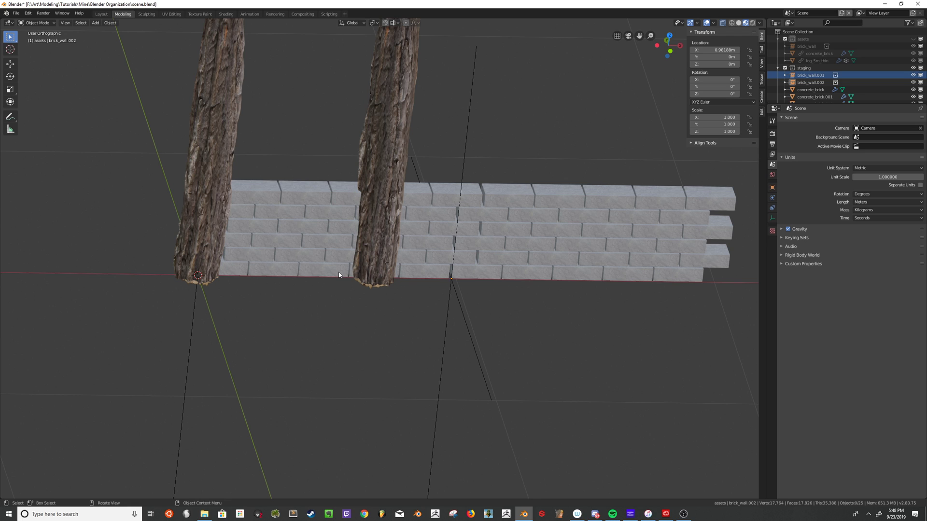
{"action": "left_click", "coordinate": [683, 514]}
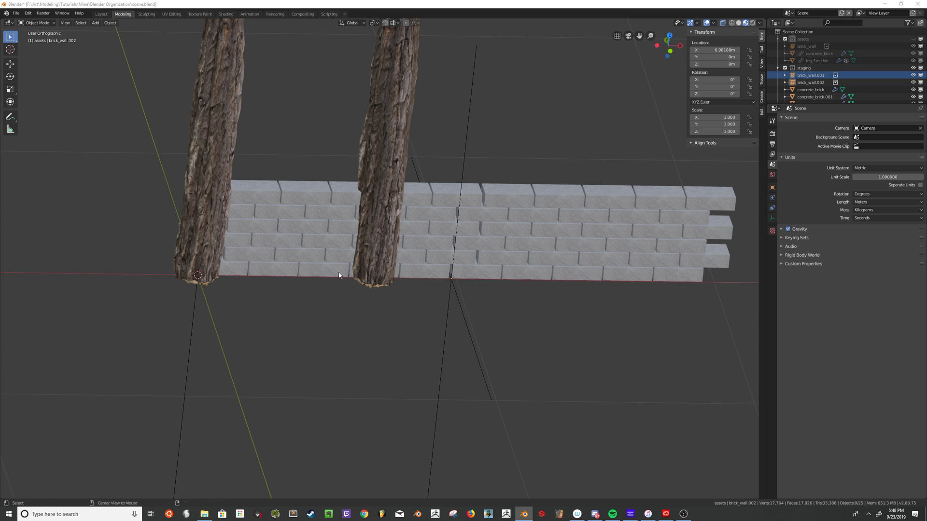